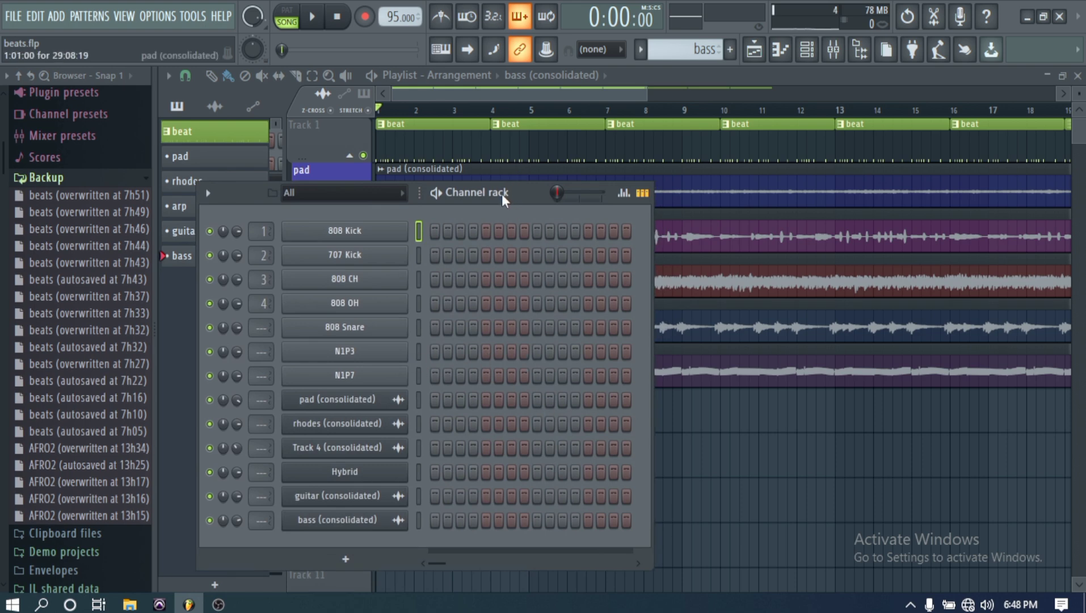
- Move the channel rack clear of the playlist tracks and start playing the song
{"action": "left_click_drag", "start_coordinate": [500, 197], "coordinate": [462, 373]}
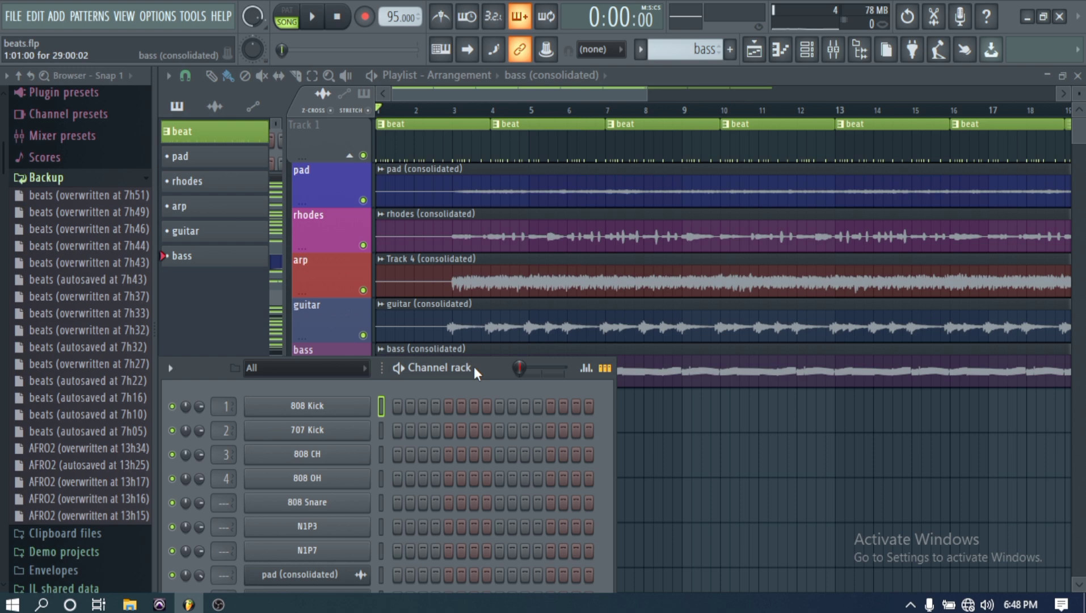
{"action": "left_click_drag", "start_coordinate": [459, 367], "coordinate": [170, 279]}
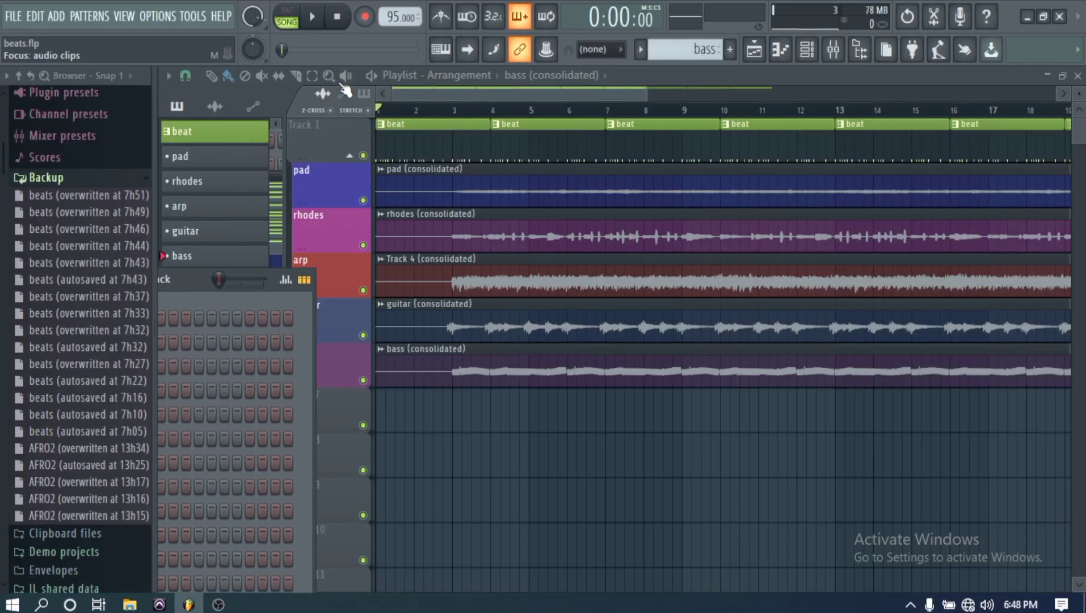
{"action": "left_click", "coordinate": [317, 23]}
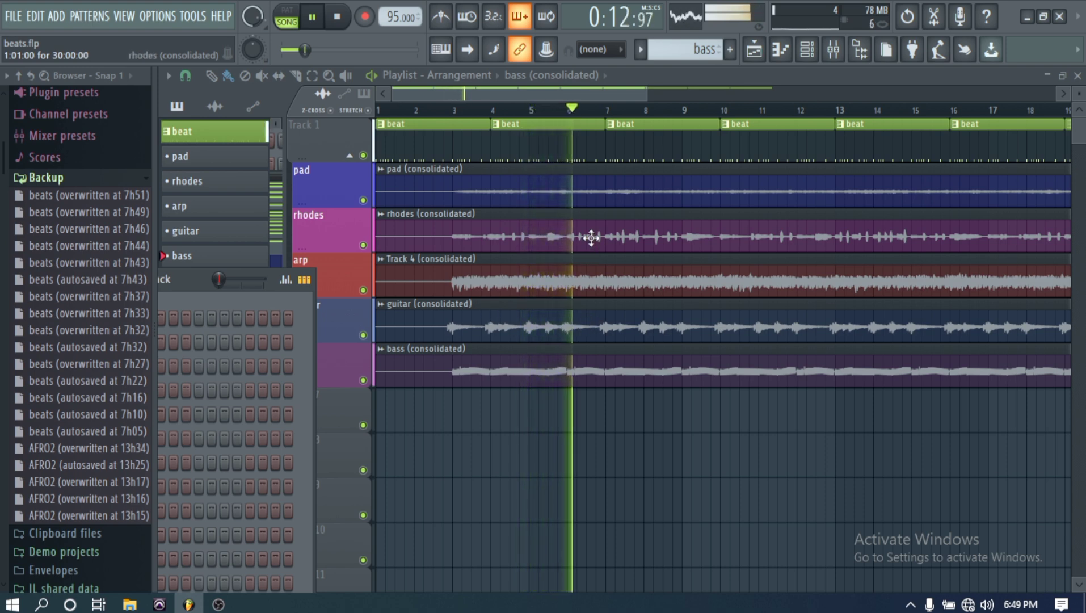
- Adjust the rhodes (consolidated) channel's volume and bring the channel rack fully into view
{"action": "double_click", "coordinate": [613, 243]}
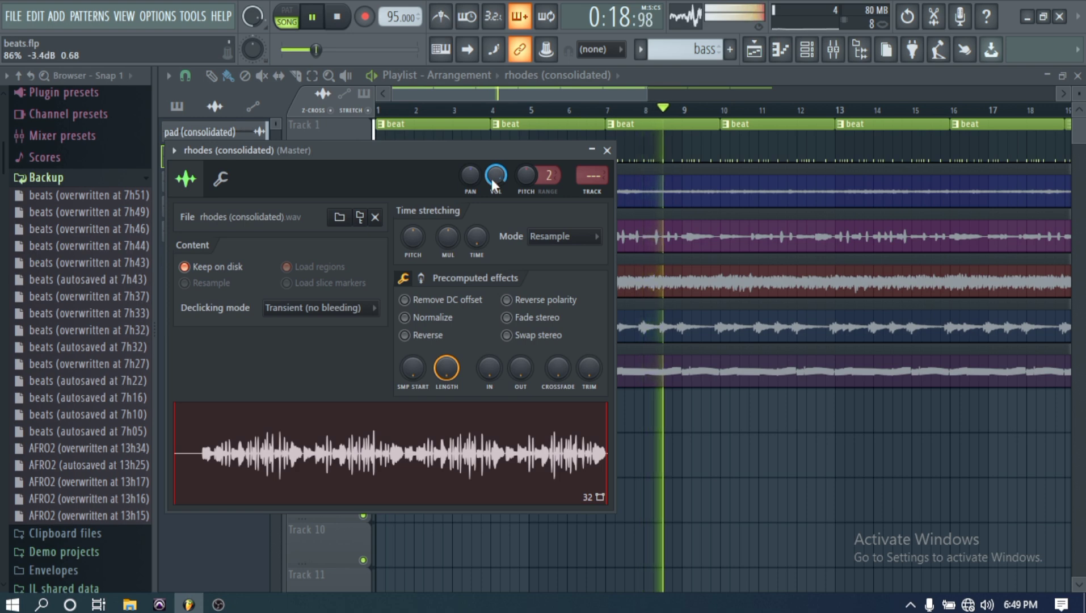
{"action": "left_click", "coordinate": [607, 149]}
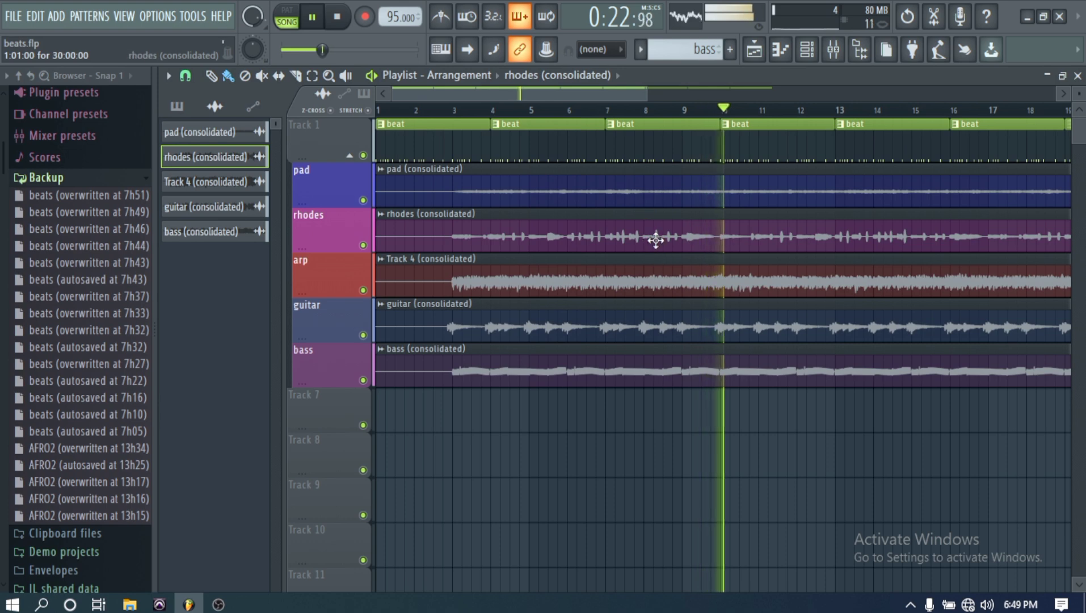
{"action": "left_click", "coordinate": [807, 49]}
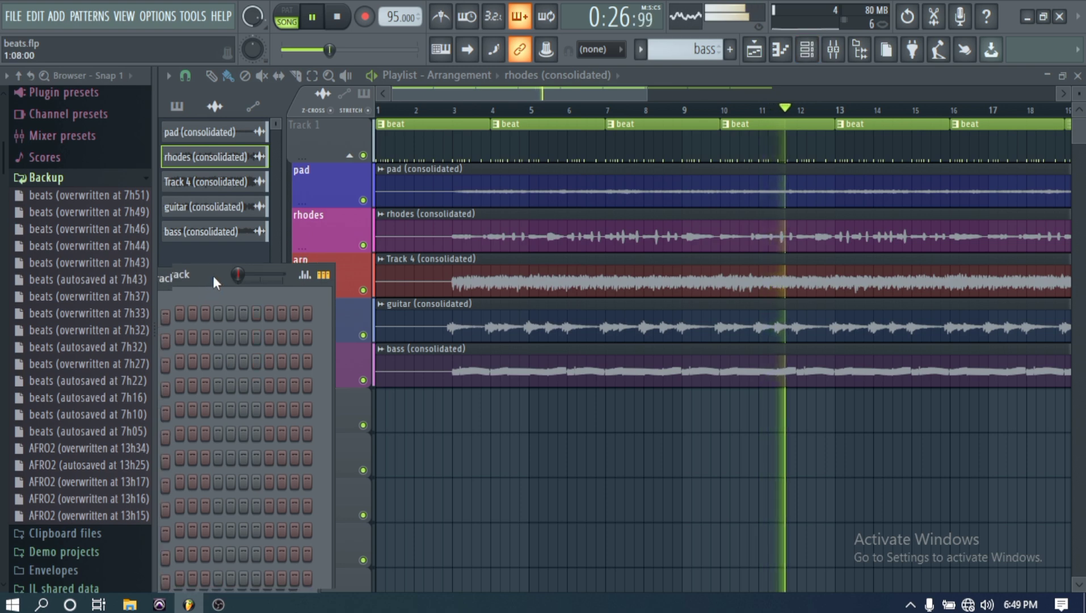
{"action": "left_click_drag", "start_coordinate": [213, 276], "coordinate": [635, 186]}
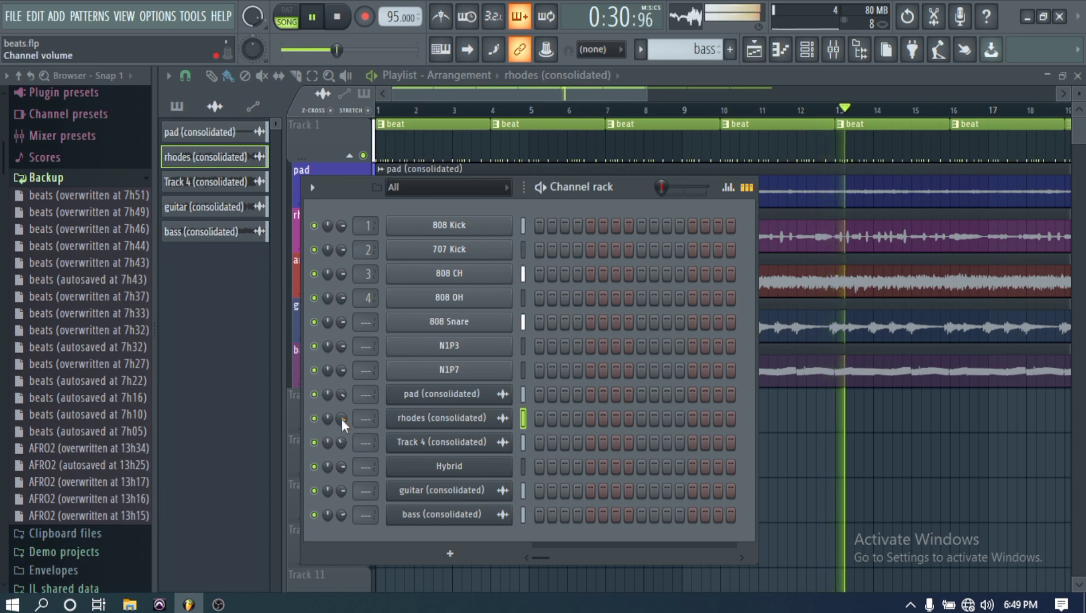
{"action": "mouse_move", "coordinate": [341, 419]}
{"action": "left_mouse_down"}
{"action": "mouse_move", "coordinate": [342, 448]}
{"action": "mouse_move", "coordinate": [342, 398]}
{"action": "mouse_move", "coordinate": [341, 413]}
{"action": "left_mouse_up"}
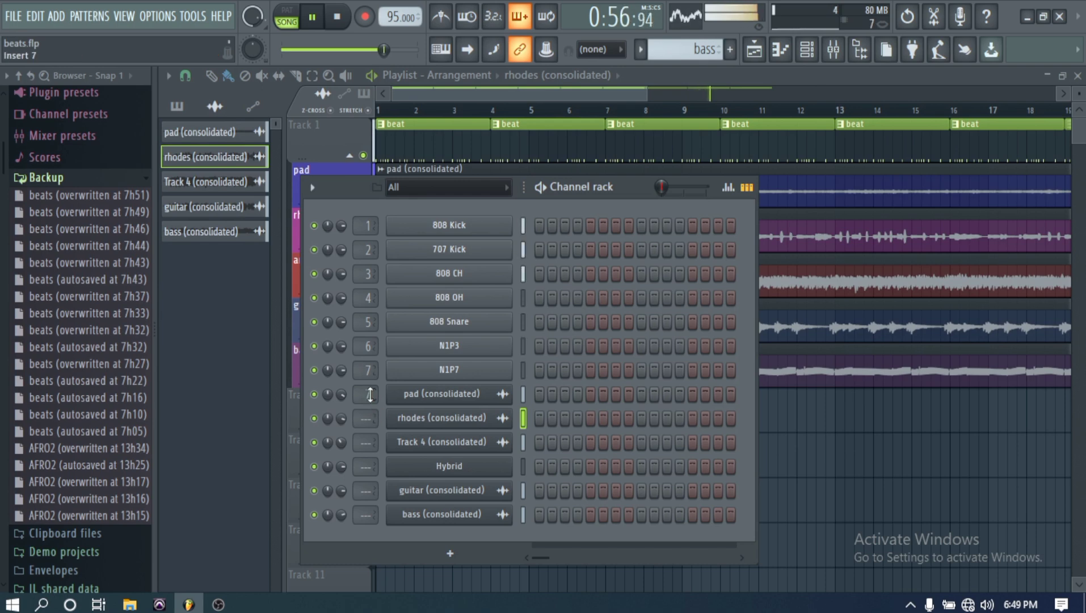
- Route the pad, rhodes, Track 4, Hybrid, guitar and bass channels to mixer tracks 8 through 13 in that order
{"action": "scroll", "coordinate": [370, 418], "scroll_direction": "up", "scroll_amount": 5}
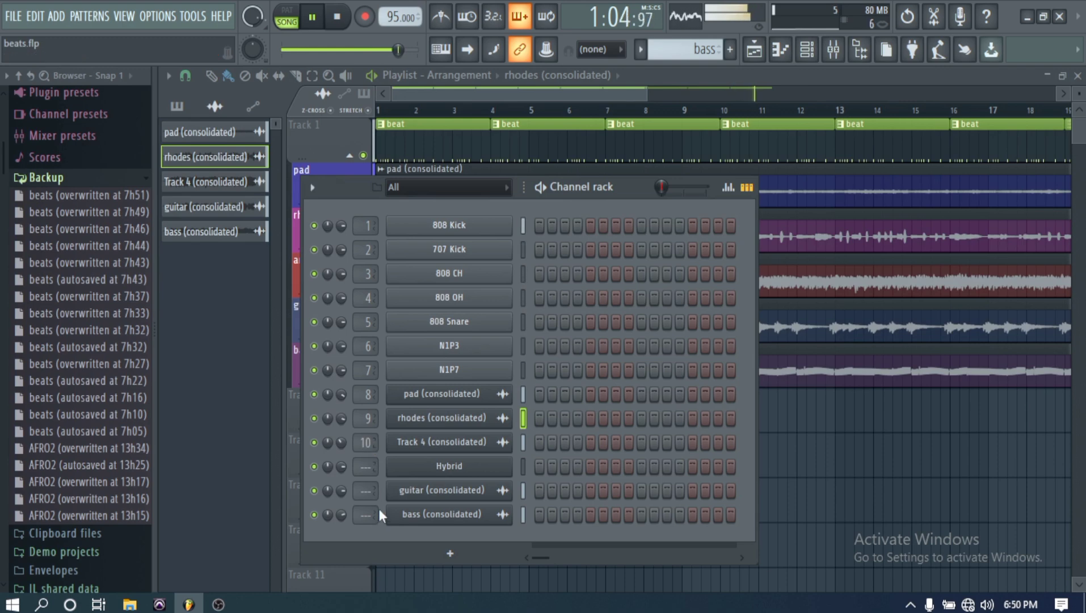
{"action": "scroll", "coordinate": [364, 469], "scroll_direction": "up", "scroll_amount": 5}
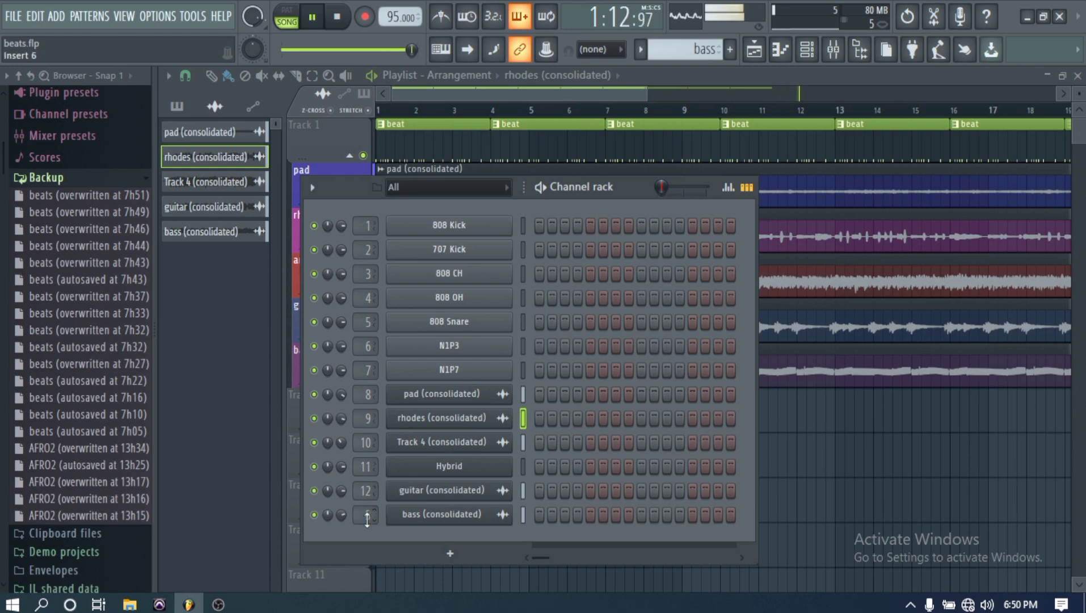
{"action": "scroll", "coordinate": [366, 515], "scroll_direction": "up", "scroll_amount": 2}
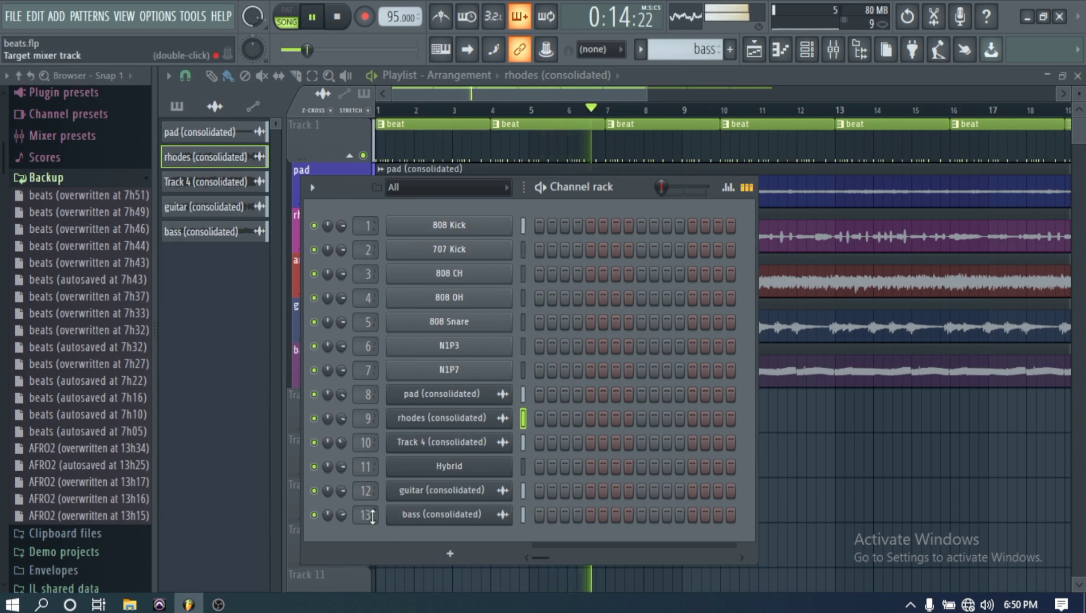
- Reroute the bass channel to mixer track 8, pad to track 9 and rhodes to track 10
{"action": "scroll", "coordinate": [373, 517], "scroll_direction": "down", "scroll_amount": 5}
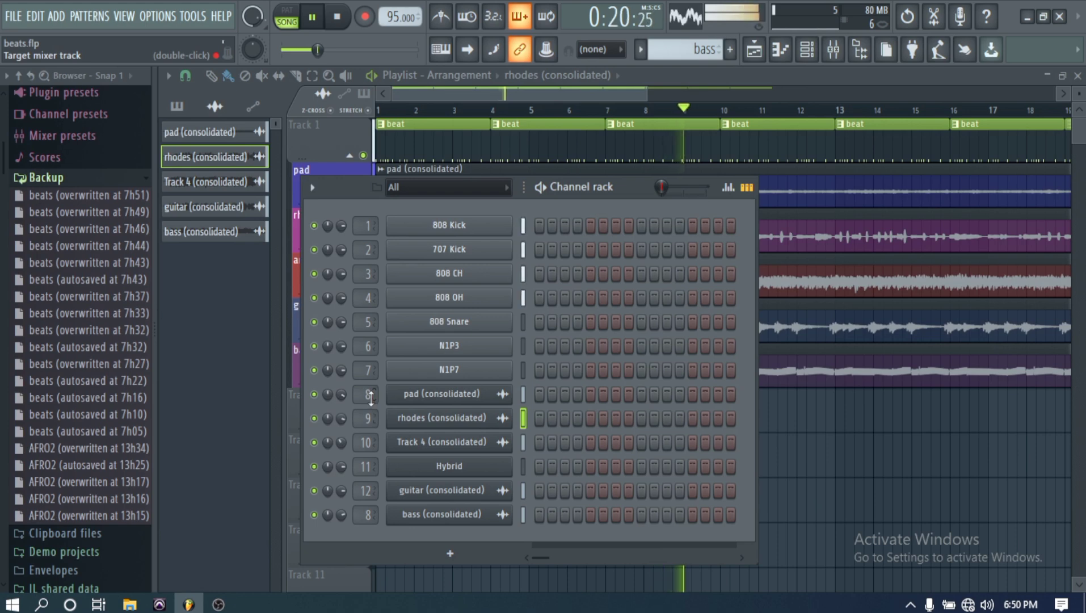
{"action": "scroll", "coordinate": [377, 394], "scroll_direction": "up", "scroll_amount": 1}
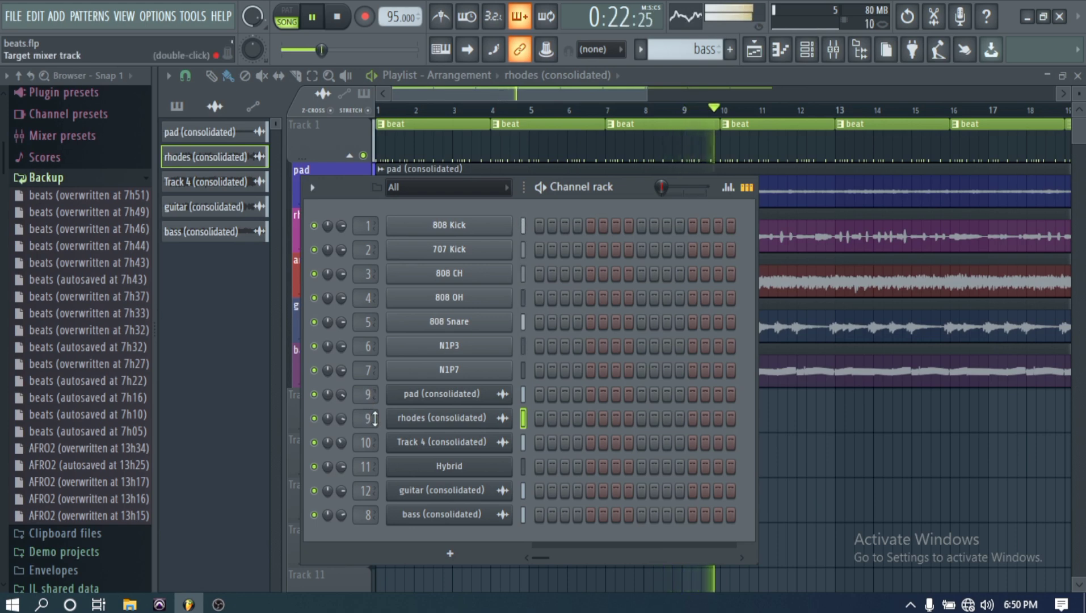
{"action": "scroll", "coordinate": [375, 418], "scroll_direction": "up", "scroll_amount": 1}
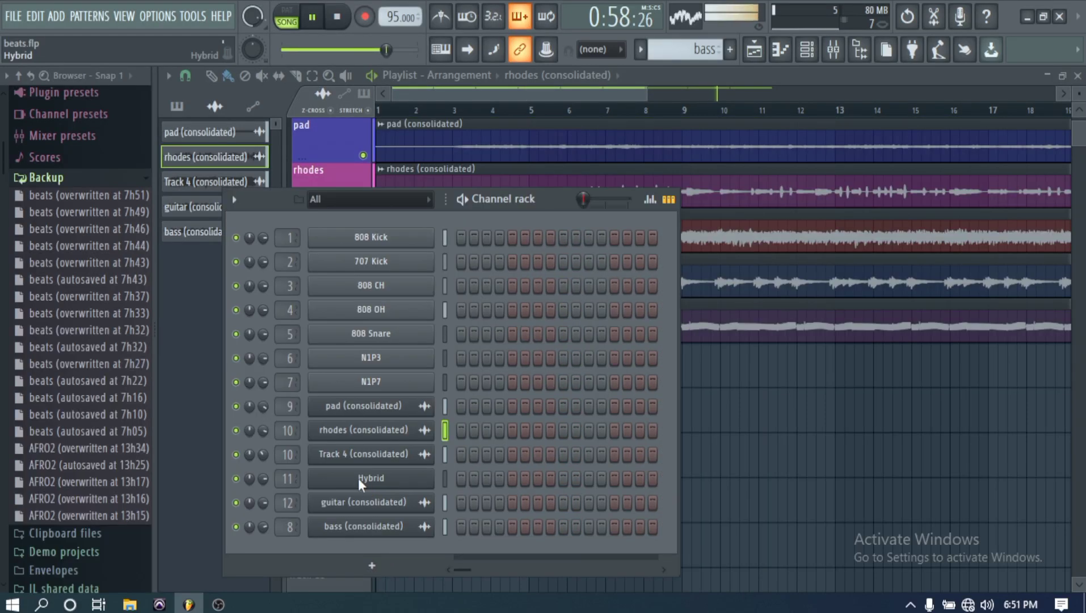
- Delete the Hybrid channel and route Track 4 (consolidated) to mixer track 11
{"action": "right_click", "coordinate": [432, 478]}
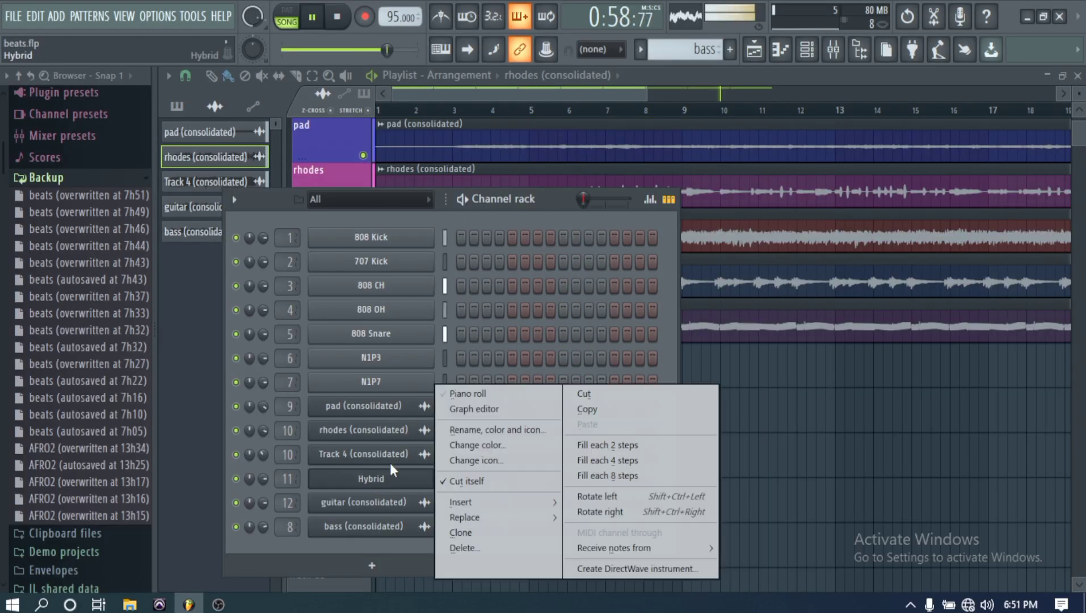
{"action": "left_click", "coordinate": [464, 548]}
{"action": "left_click", "coordinate": [621, 347]}
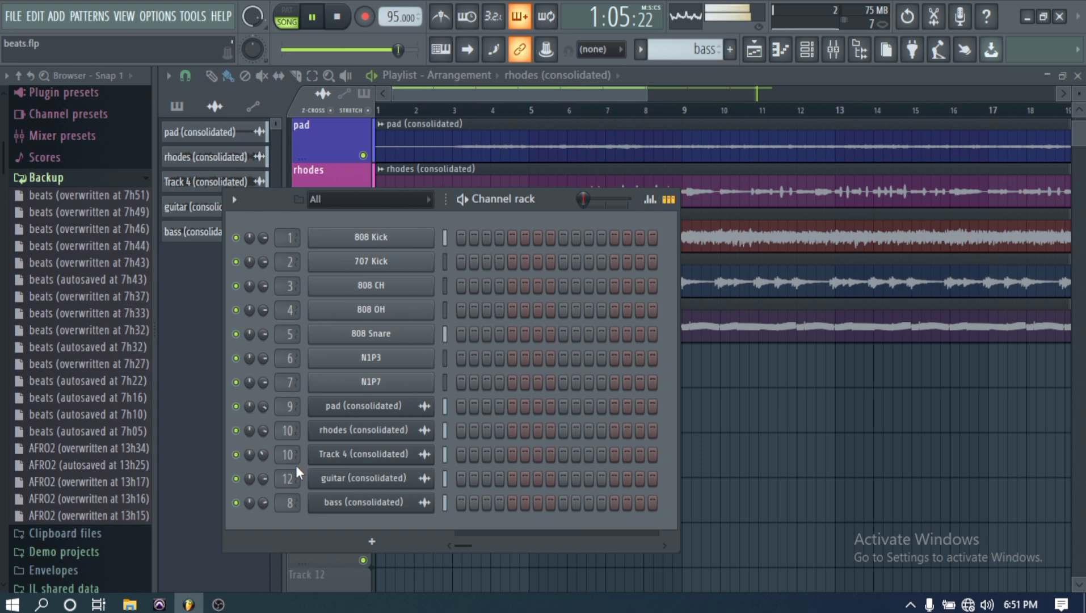
{"action": "scroll", "coordinate": [292, 457], "scroll_direction": "up", "scroll_amount": 1}
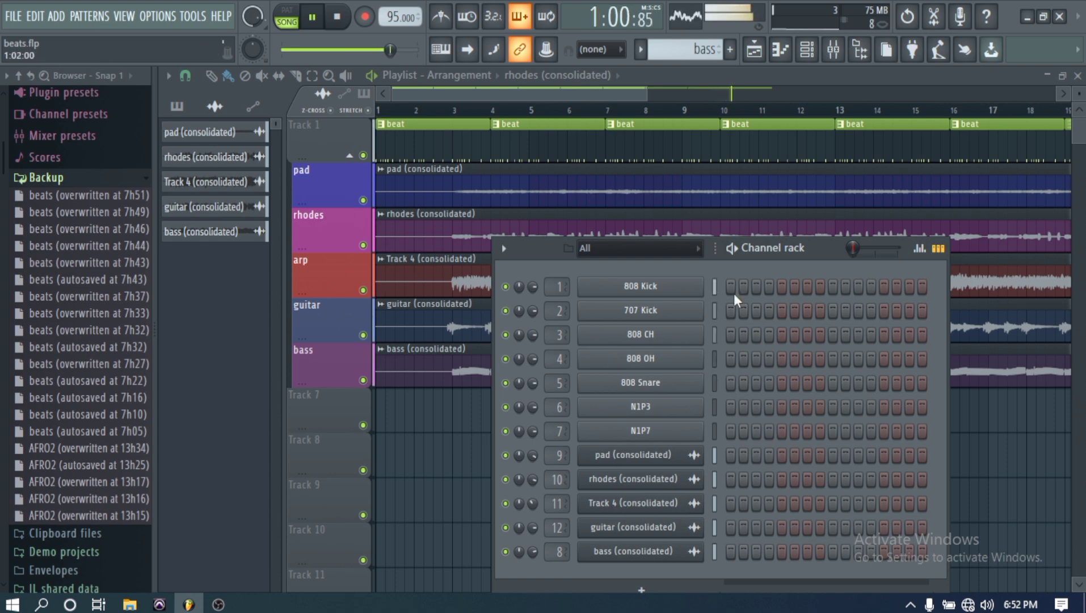
- Select all channels in the channel rack, from 808 Kick to bass (consolidated), and stop playback
{"action": "left_click", "coordinate": [714, 287]}
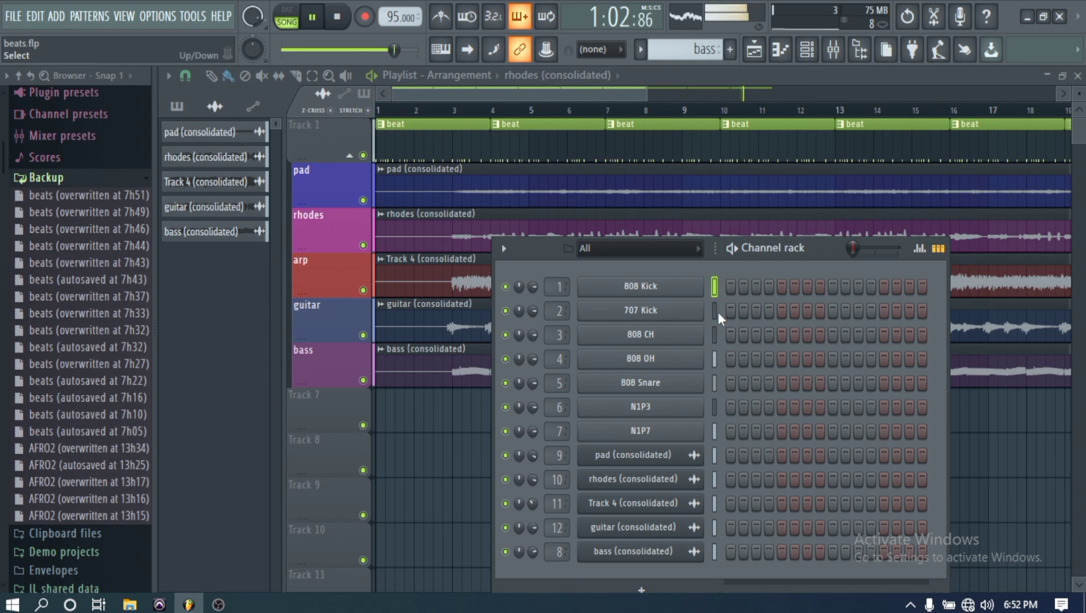
{"action": "left_click_drag", "start_coordinate": [712, 312], "coordinate": [716, 453]}
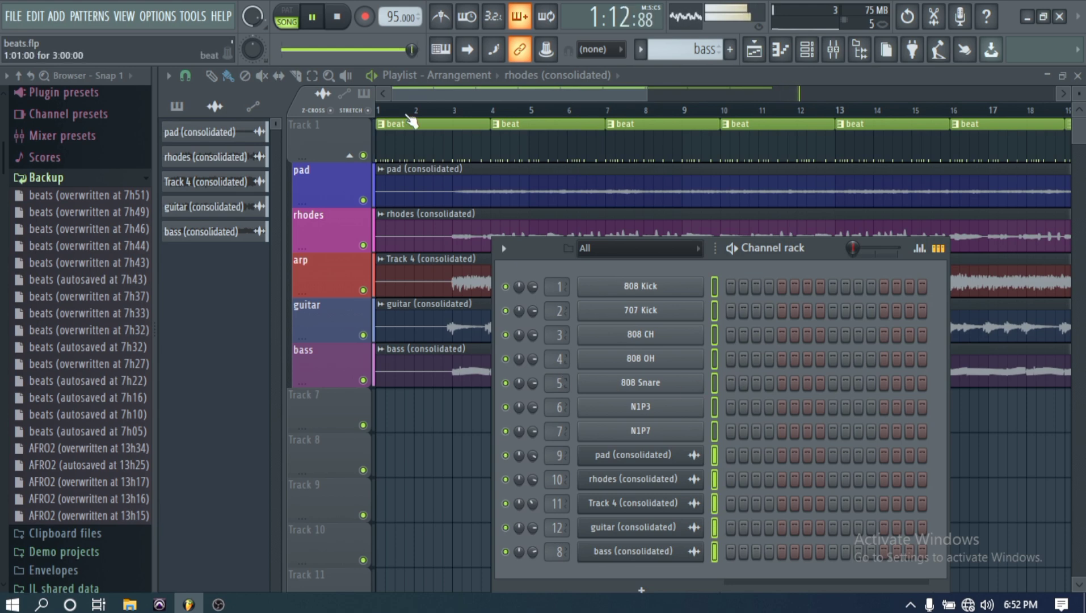
{"action": "key", "text": "space"}
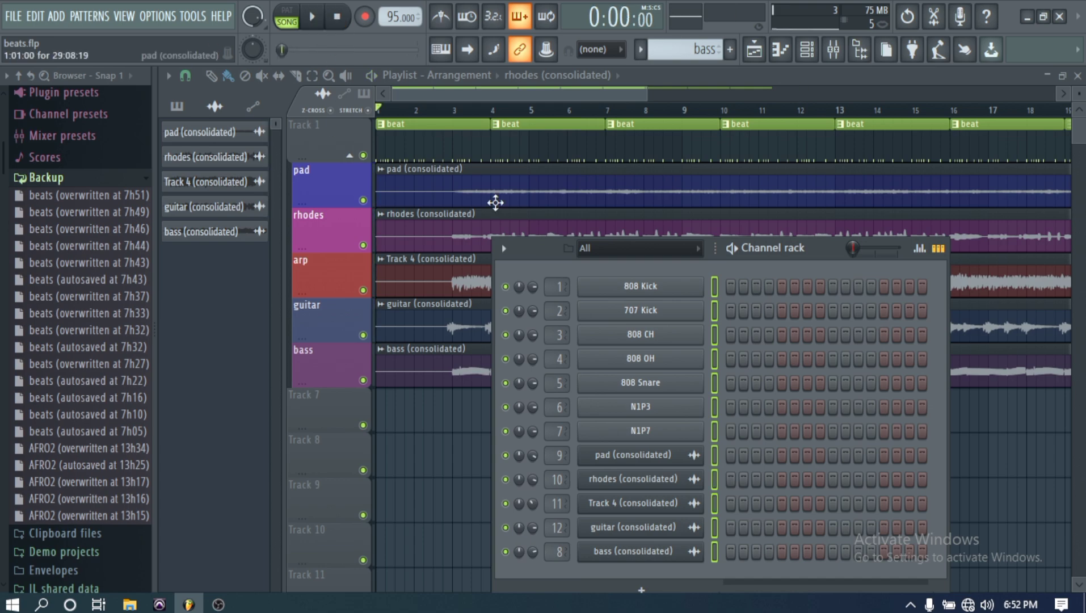
- Inspect Insert 1 and Insert 2 in the mixer and close it
{"action": "left_click", "coordinate": [834, 54]}
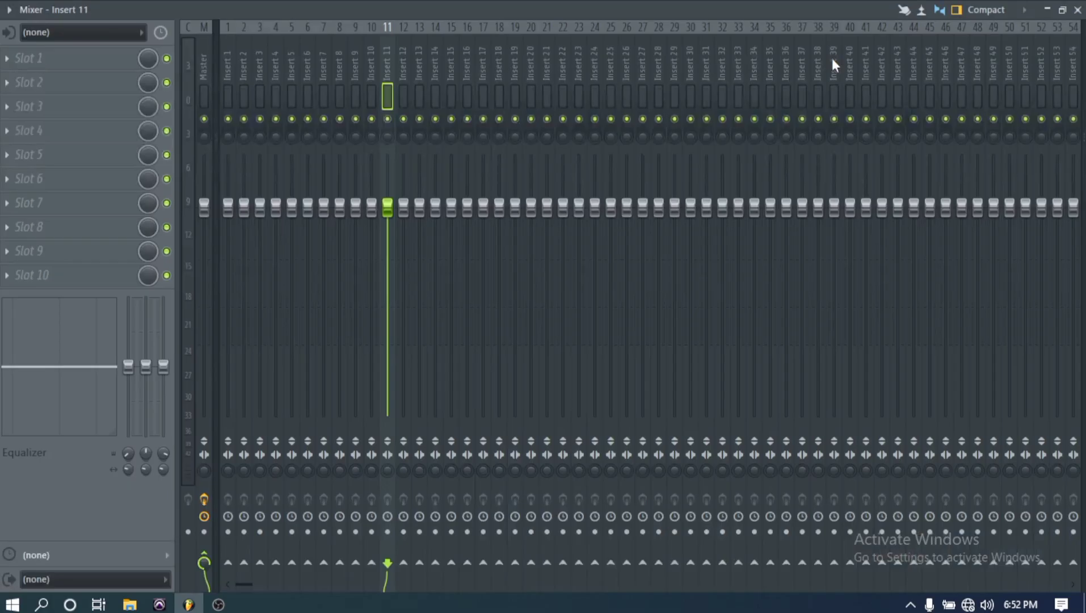
{"action": "left_click", "coordinate": [226, 101]}
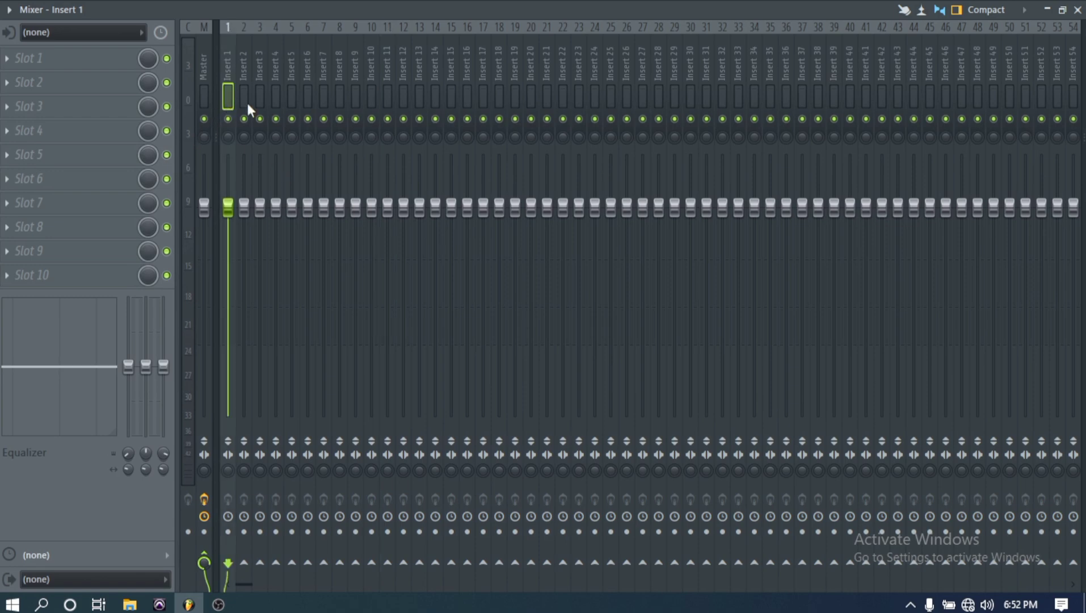
{"action": "left_click", "coordinate": [246, 100]}
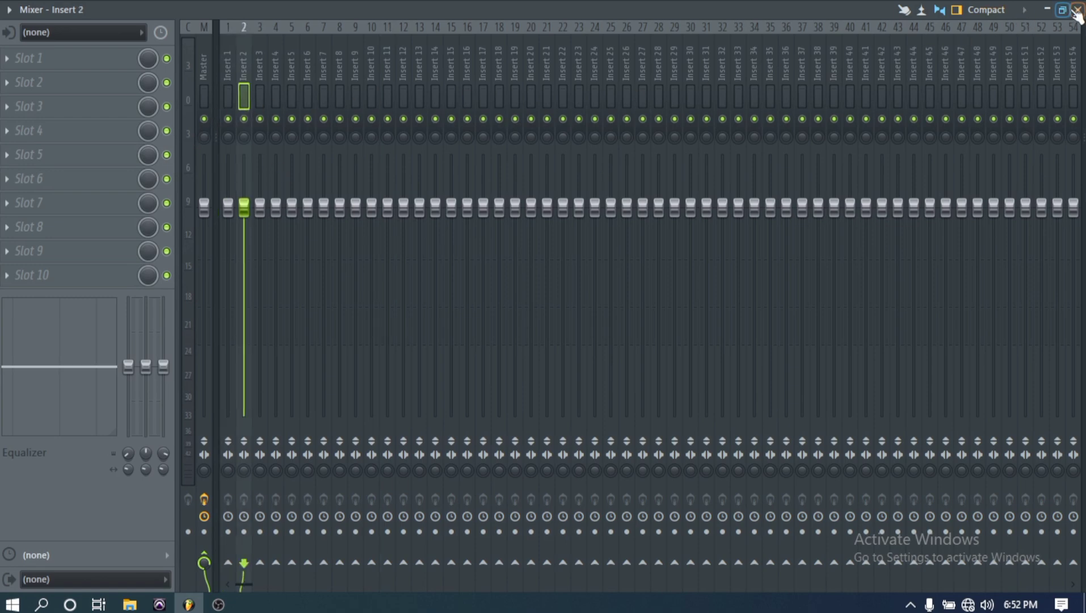
{"action": "left_click", "coordinate": [1077, 13]}
- Start song playback and display the mixer maximized to watch the insert levels
{"action": "left_click", "coordinate": [315, 20]}
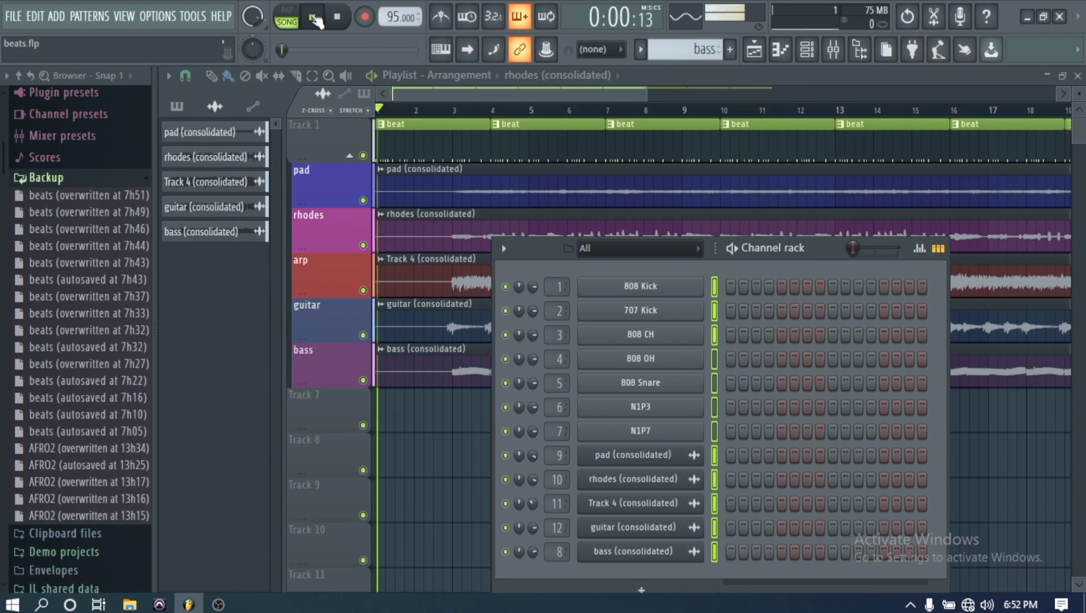
{"action": "left_click", "coordinate": [834, 52]}
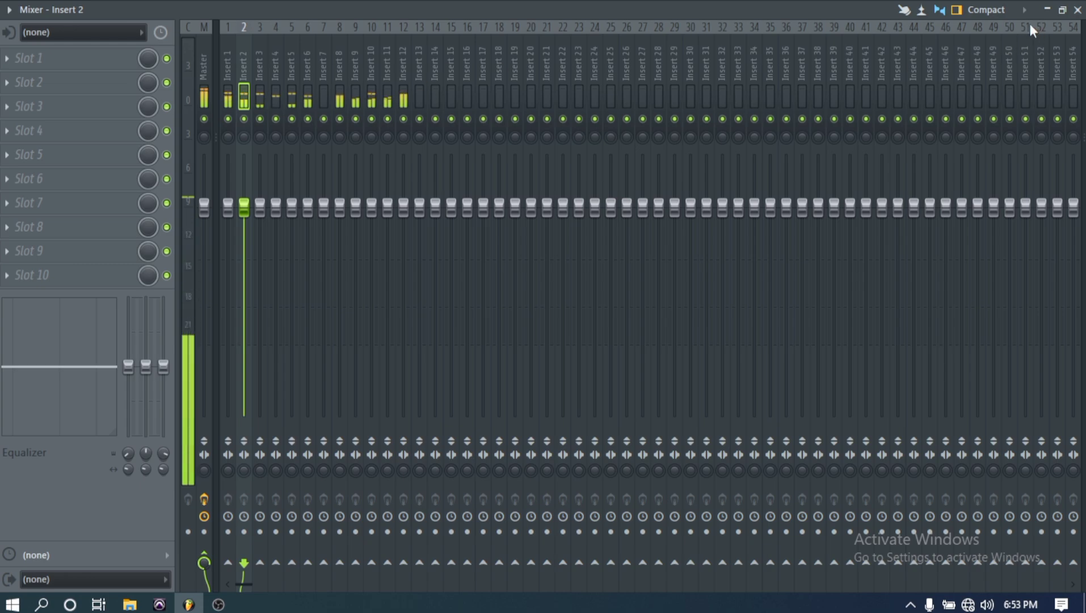
{"action": "double_click", "coordinate": [598, 9]}
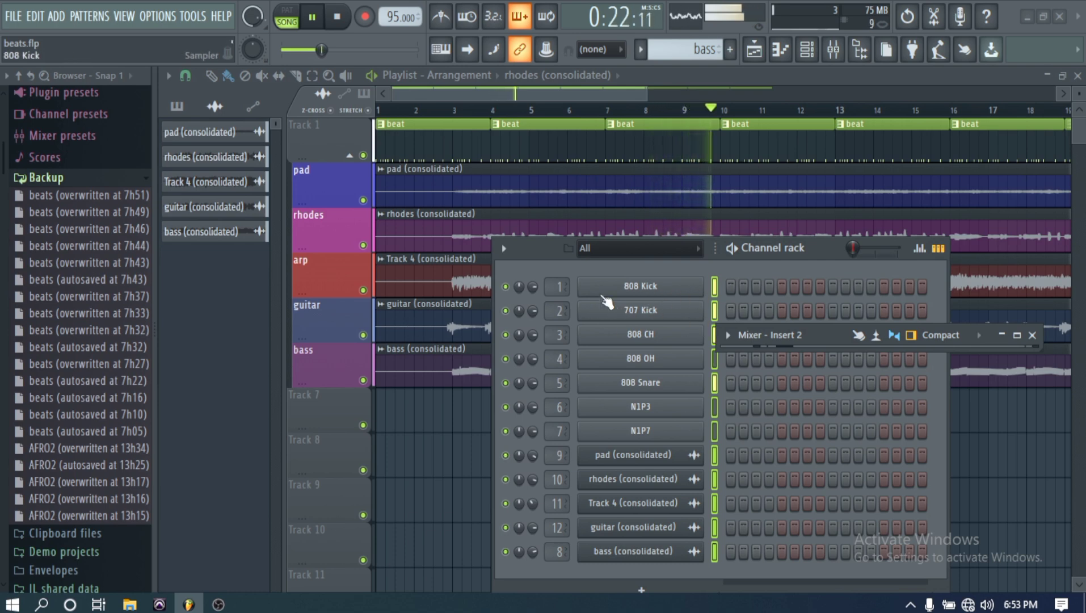
{"action": "left_click", "coordinate": [833, 49]}
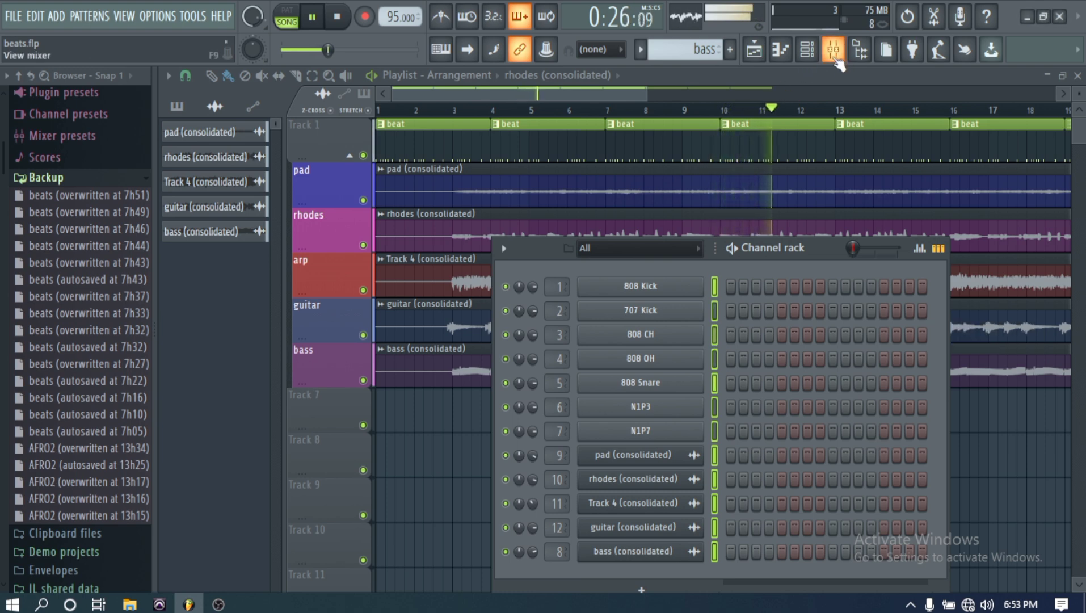
{"action": "left_click", "coordinate": [834, 52]}
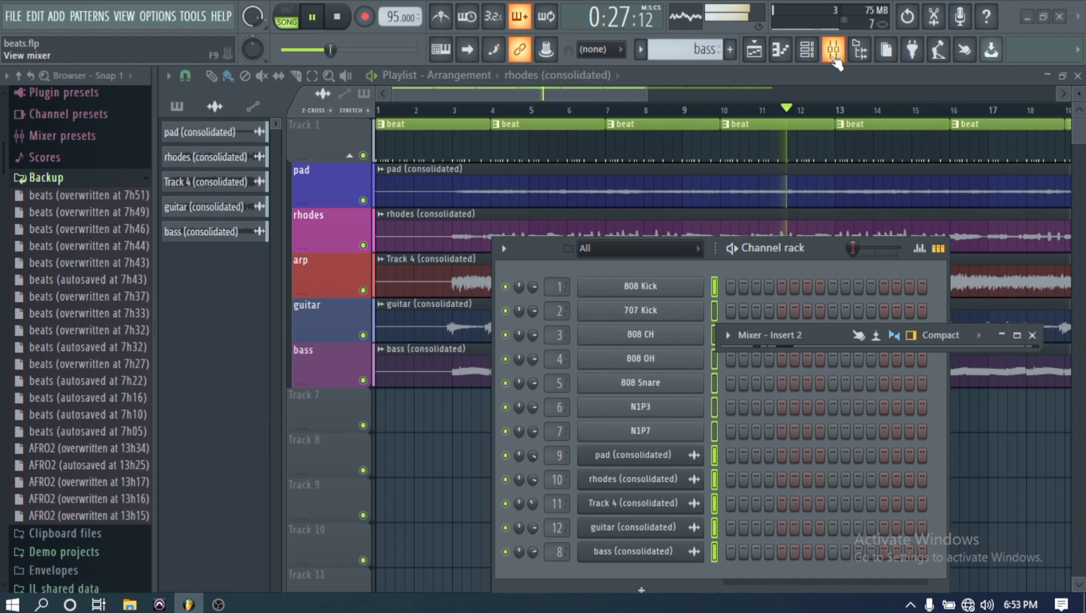
{"action": "left_click", "coordinate": [1016, 335]}
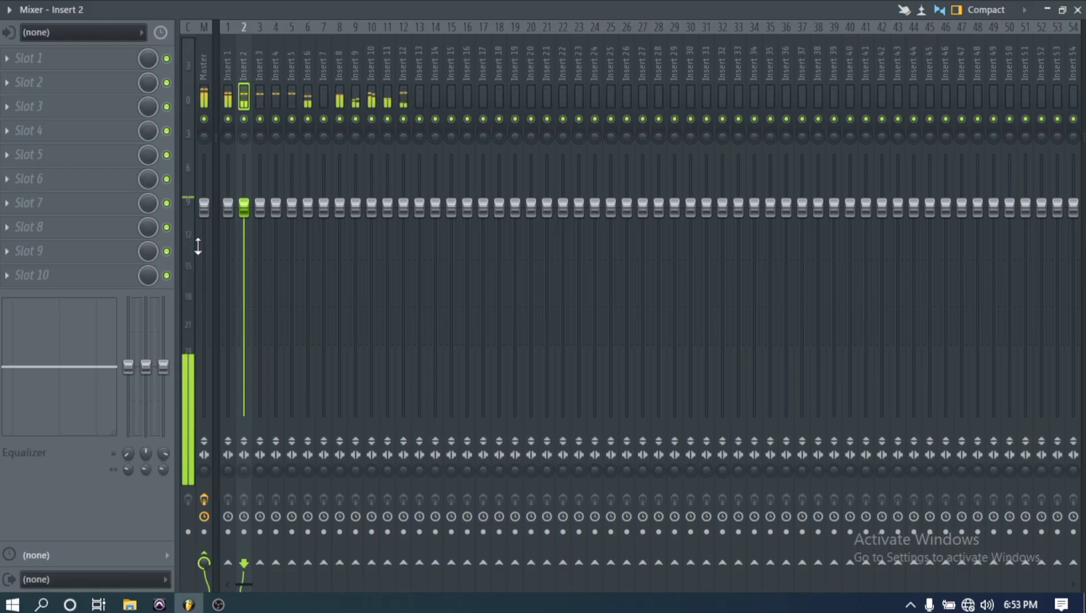
- Rename mixer track Insert 1 as 808
{"action": "right_click", "coordinate": [226, 70]}
{"action": "left_click", "coordinate": [278, 42]}
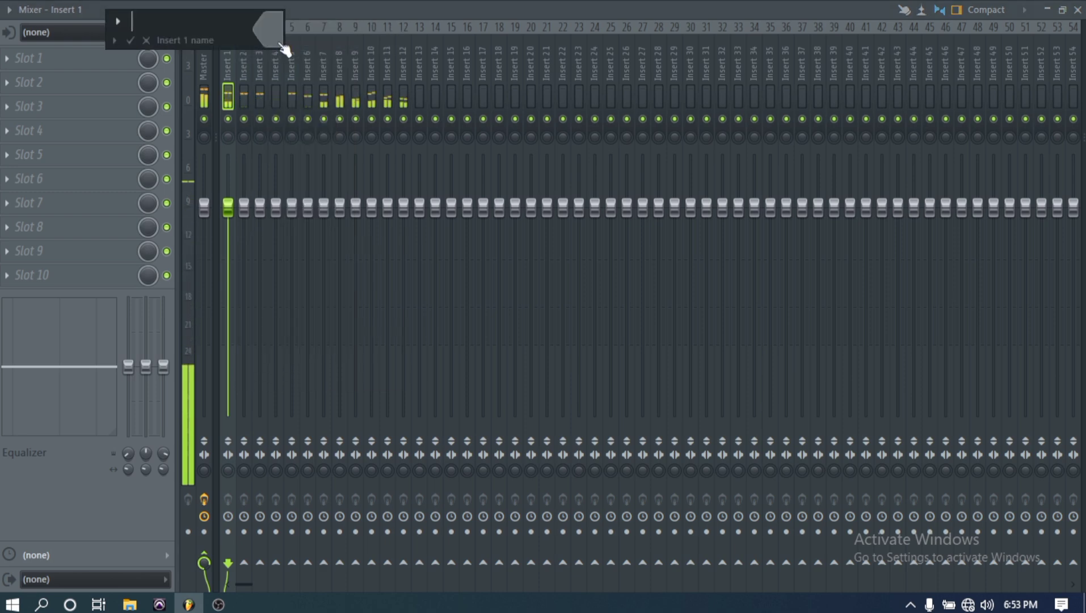
{"action": "type", "text": "8"}
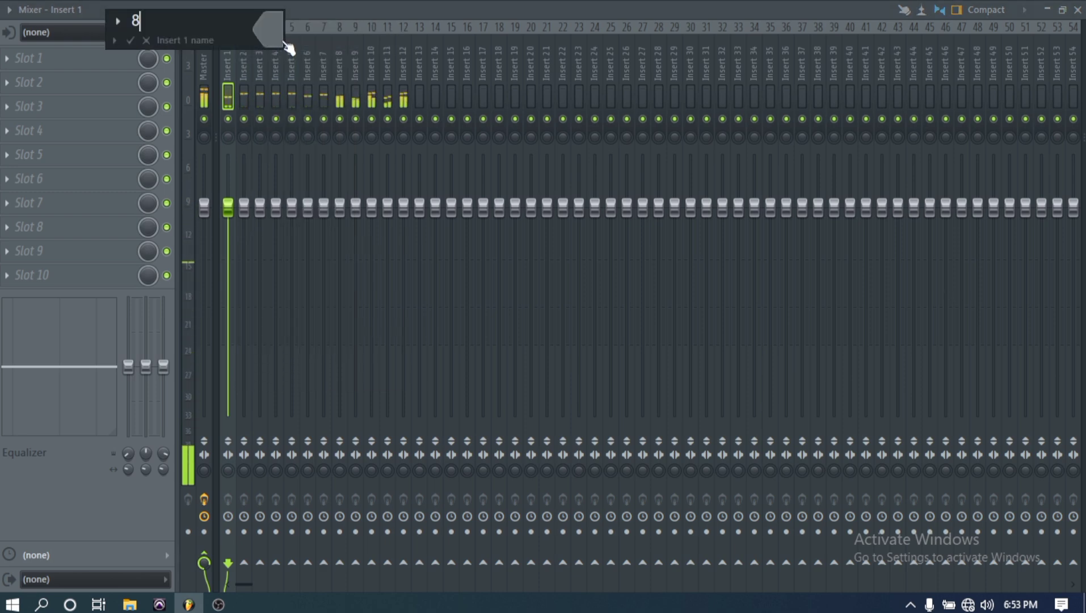
{"action": "type", "text": "08"}
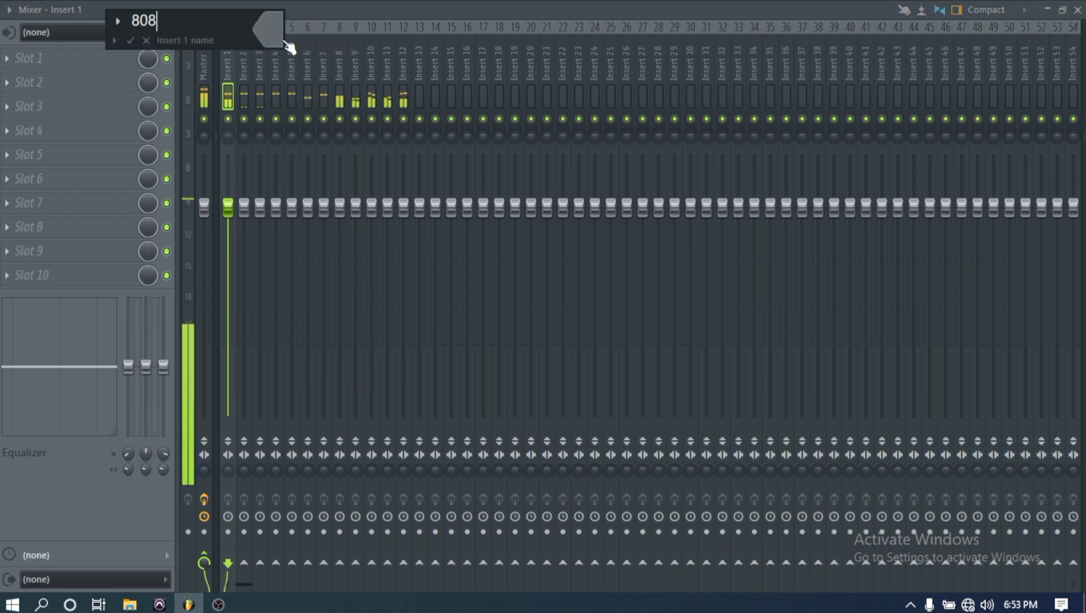
{"action": "left_click", "coordinate": [130, 41]}
- Rename mixer track Insert 2 as 707 and give it a green colour
{"action": "right_click", "coordinate": [244, 82]}
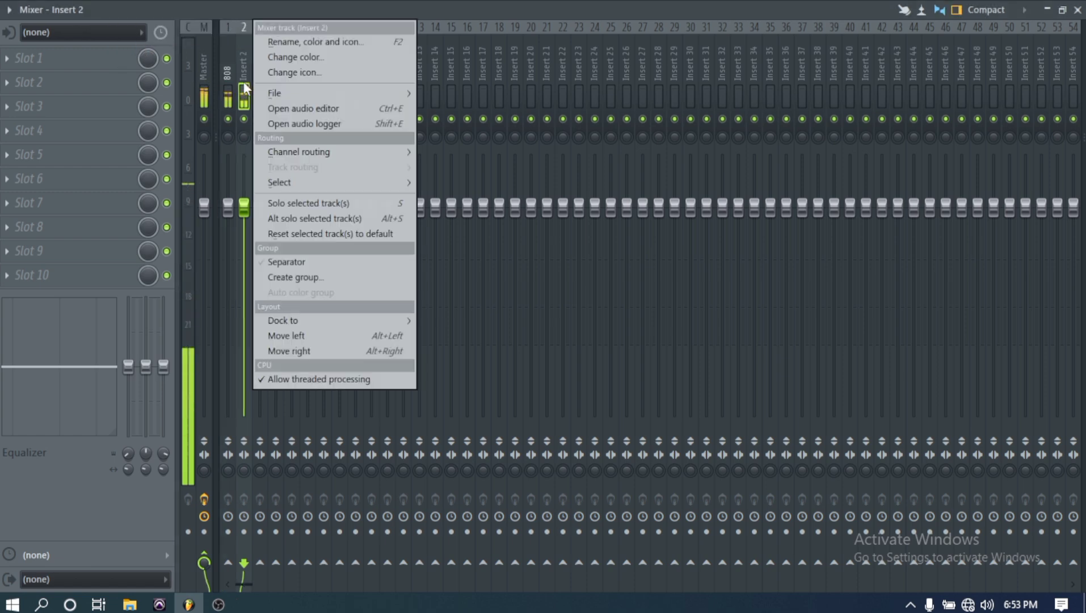
{"action": "left_click", "coordinate": [277, 41]}
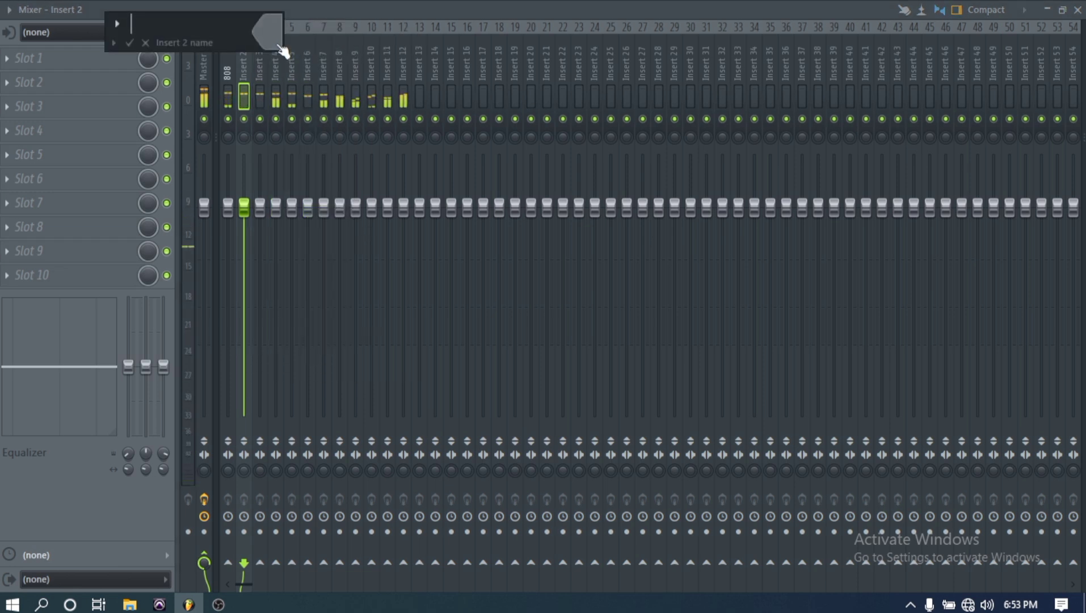
{"action": "type", "text": "707"}
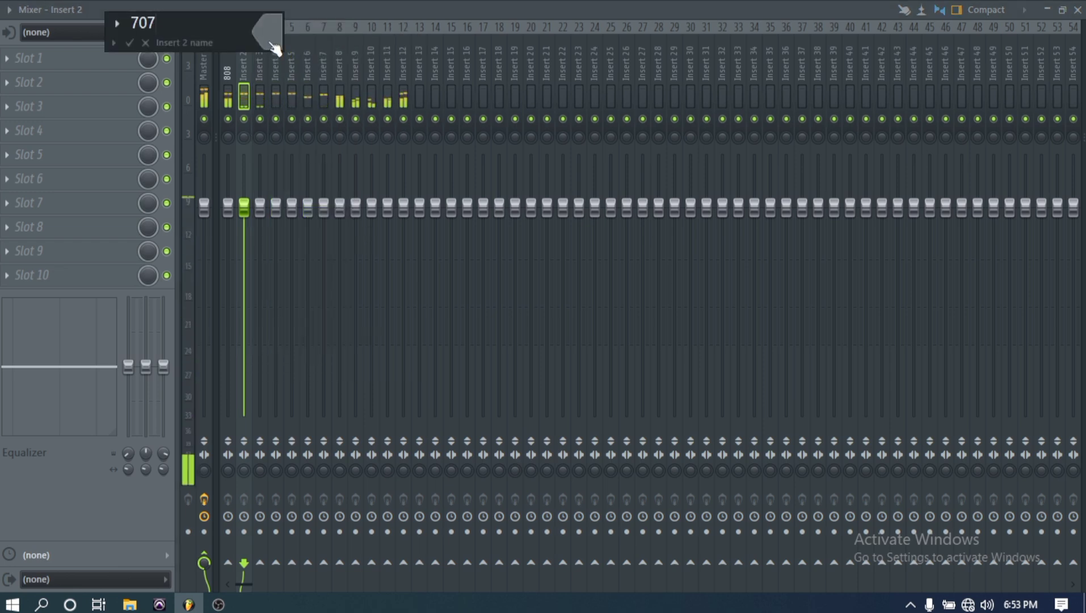
{"action": "left_click", "coordinate": [269, 40]}
{"action": "left_click", "coordinate": [304, 21]}
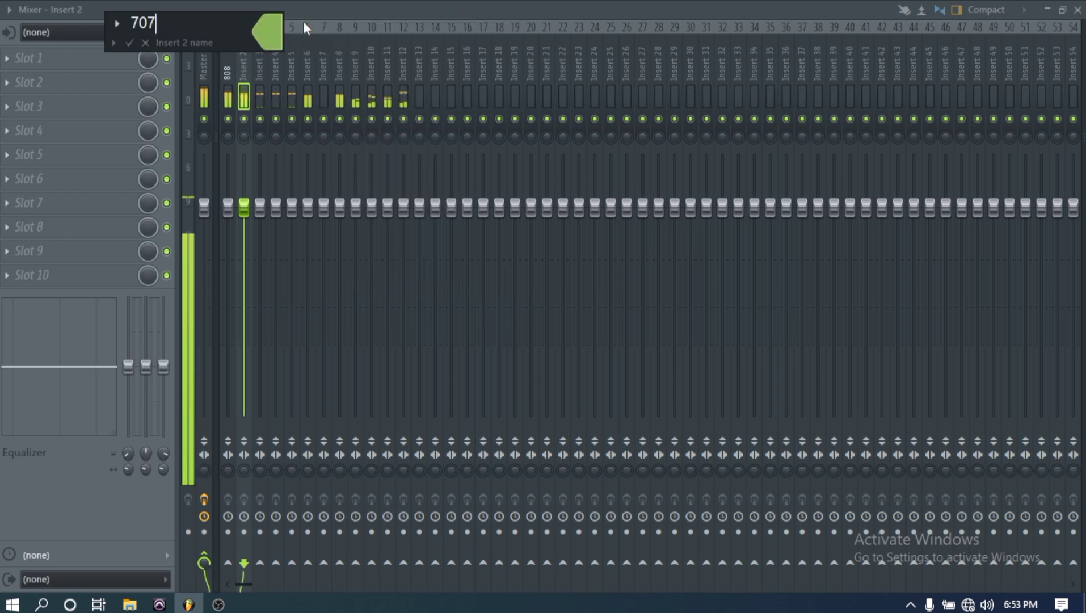
{"action": "key", "text": "ctrl+l"}
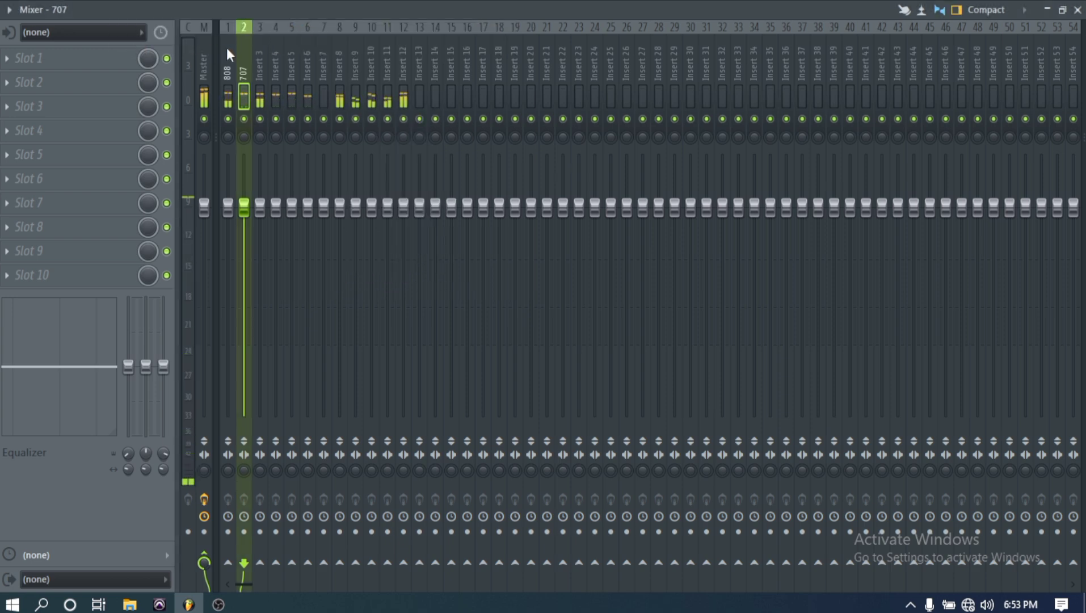
- Colour the 808 mixer track green, keeping its name
{"action": "left_click", "coordinate": [228, 65]}
{"action": "right_click", "coordinate": [229, 64]}
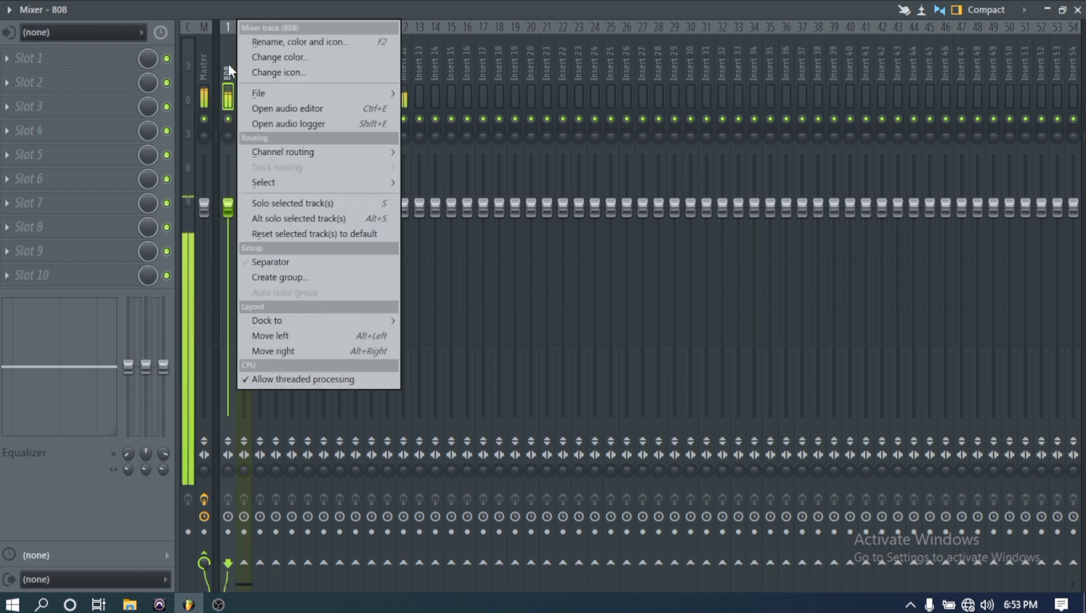
{"action": "left_click", "coordinate": [258, 45]}
{"action": "left_click", "coordinate": [256, 36]}
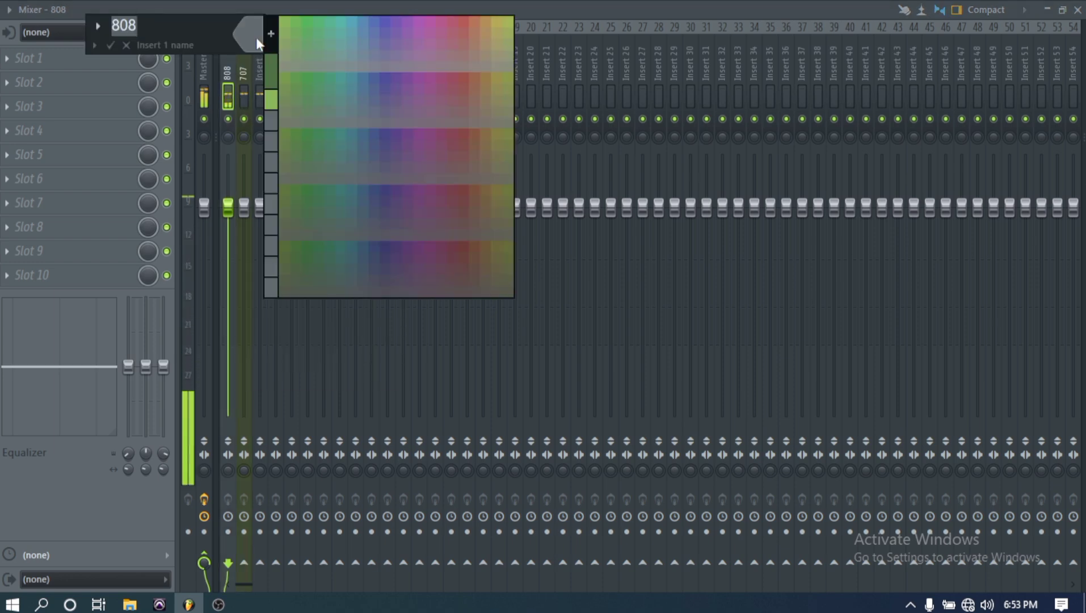
{"action": "left_click", "coordinate": [287, 24]}
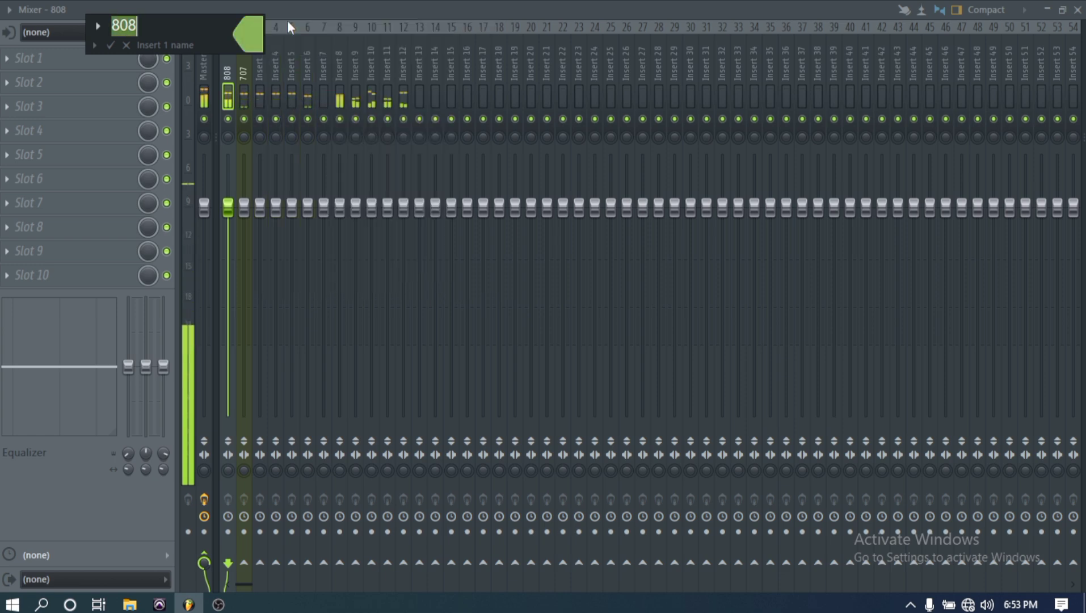
{"action": "left_click", "coordinate": [110, 45]}
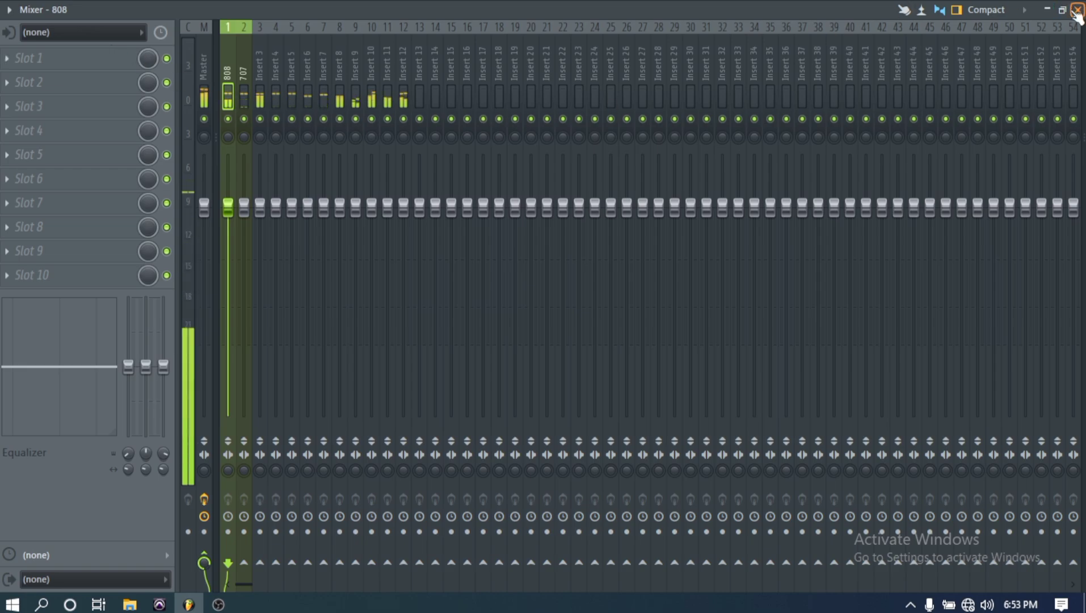
- Check the third channel in the channel rack, and rename mixer track Insert 3 as hats with a teal colour
{"action": "left_click", "coordinate": [1049, 8]}
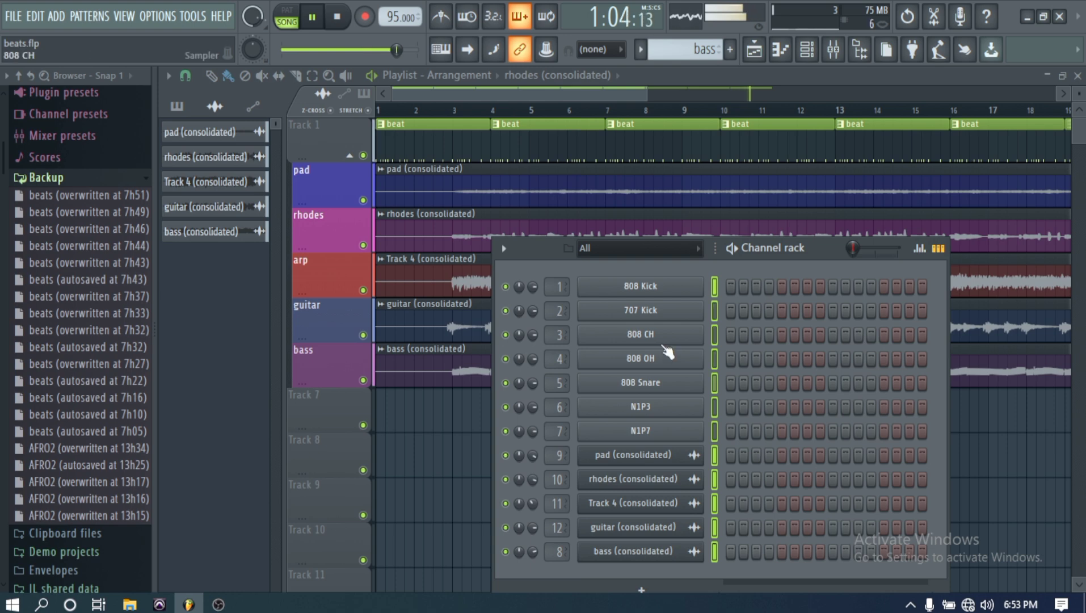
{"action": "left_click", "coordinate": [832, 50]}
{"action": "right_click", "coordinate": [263, 98]}
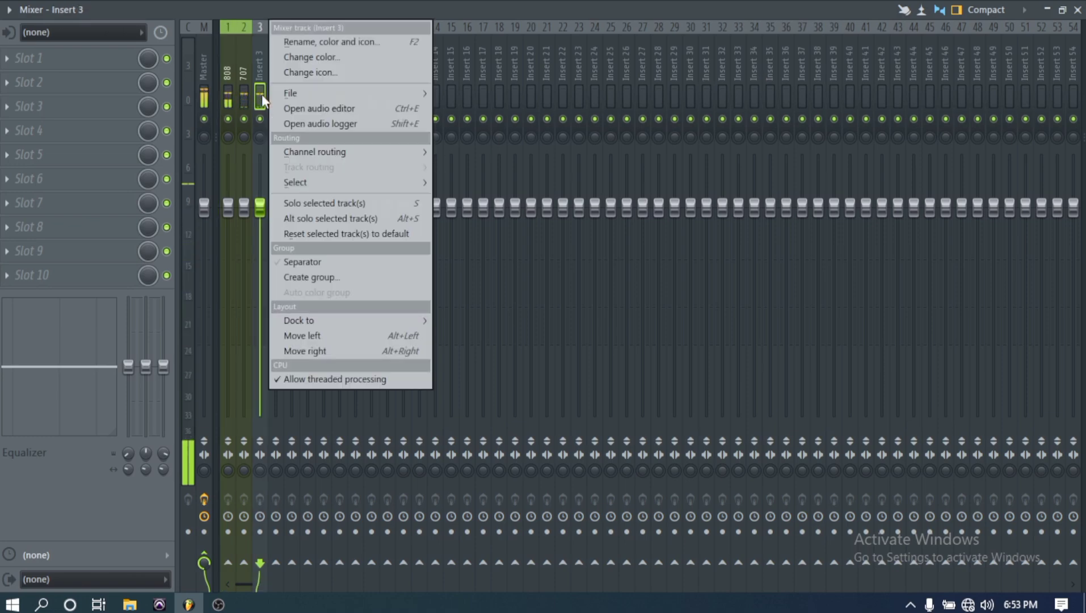
{"action": "left_click", "coordinate": [305, 47]}
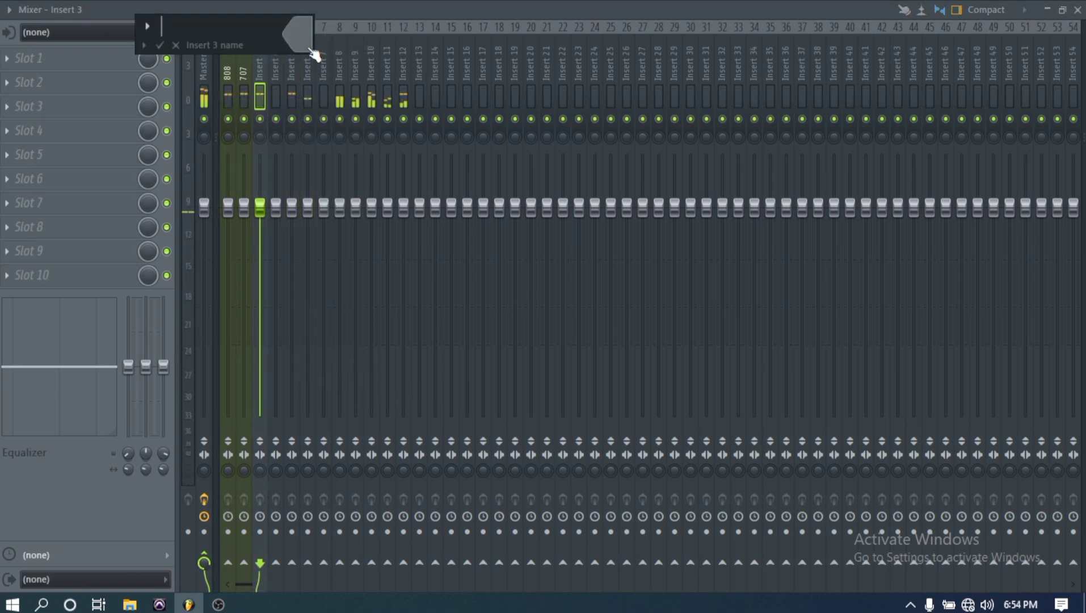
{"action": "type", "text": "hih"}
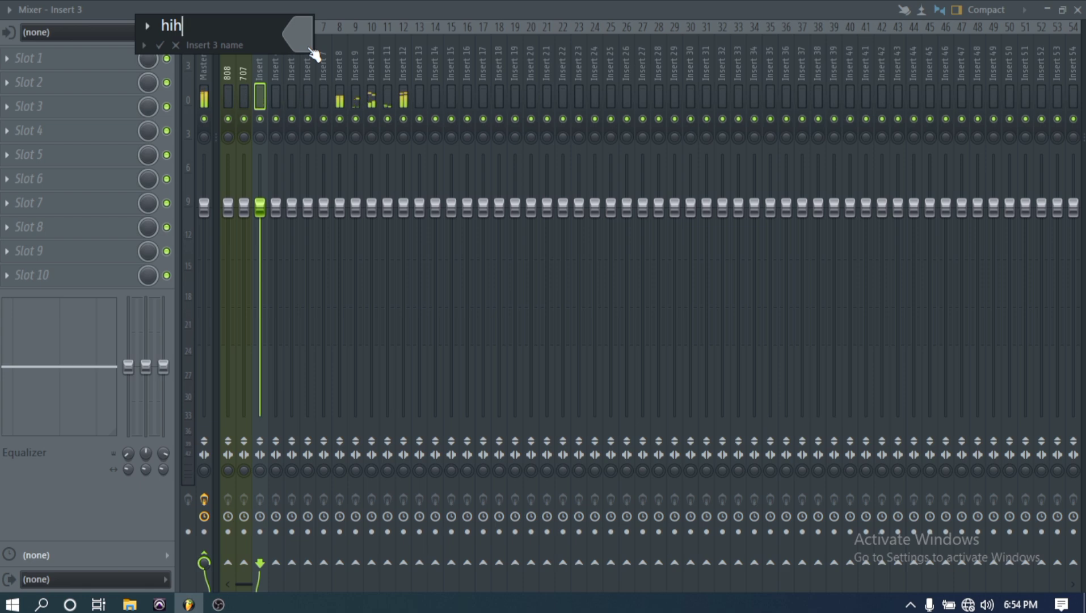
{"action": "key", "text": "BackSpace"}
{"action": "key", "text": "BackSpace"}
{"action": "type", "text": "a"}
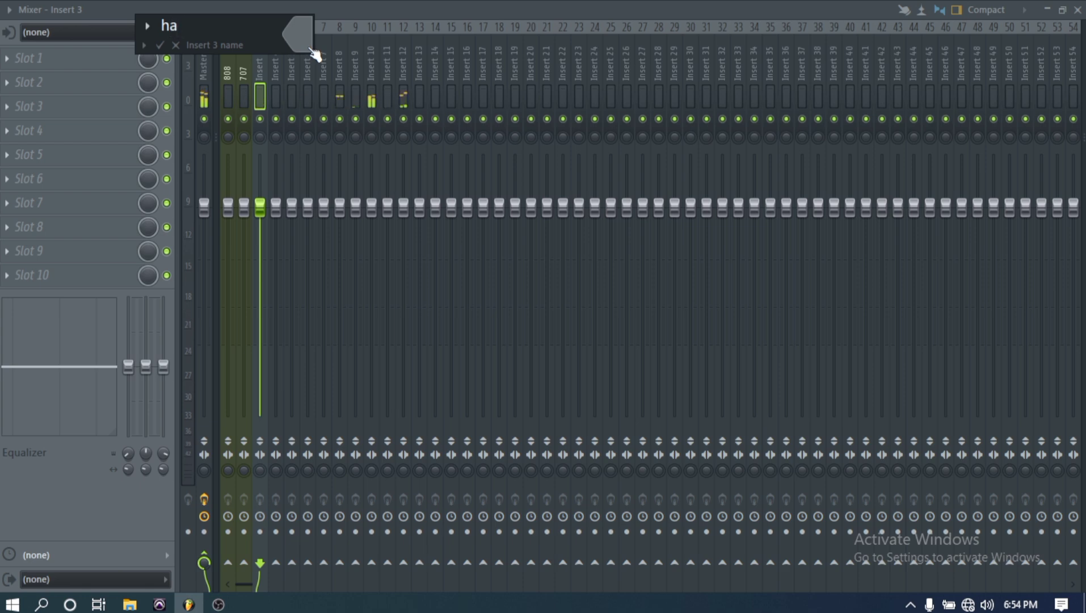
{"action": "type", "text": "ts"}
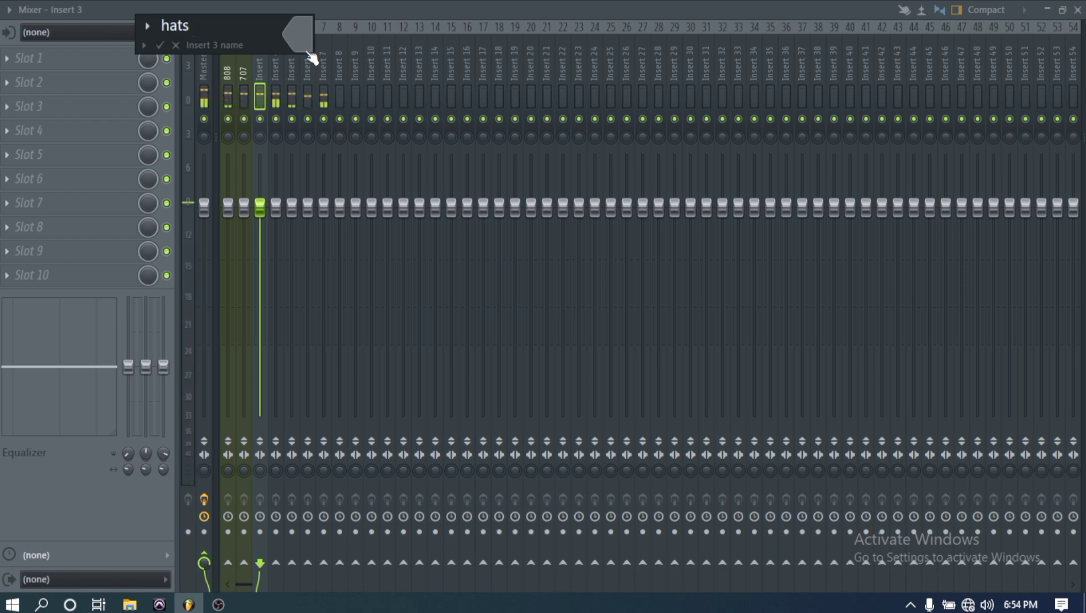
{"action": "left_click", "coordinate": [307, 35]}
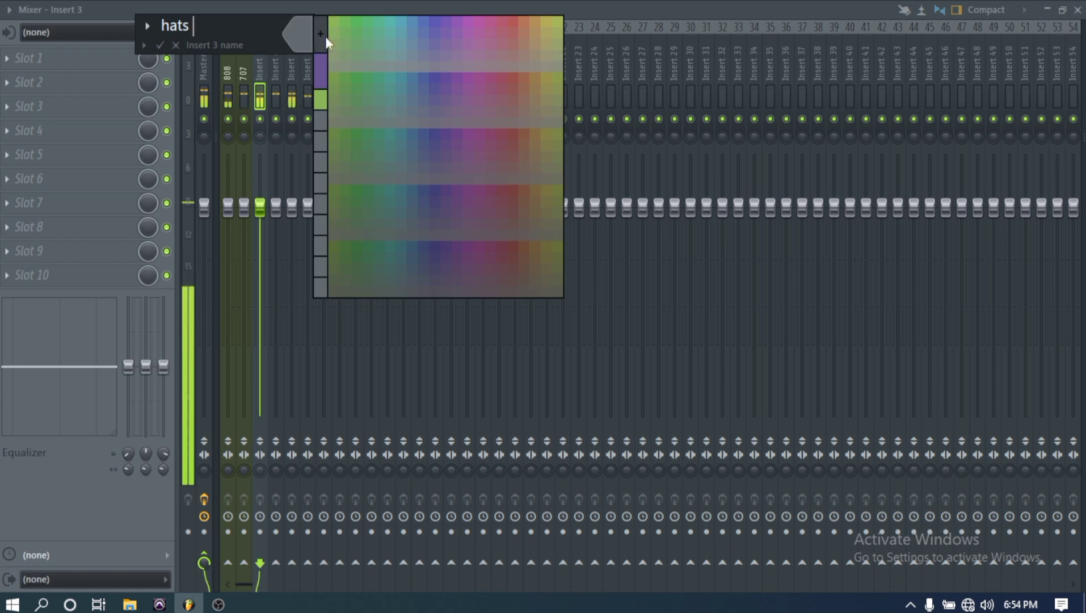
{"action": "left_click", "coordinate": [387, 19]}
{"action": "left_click", "coordinate": [162, 47]}
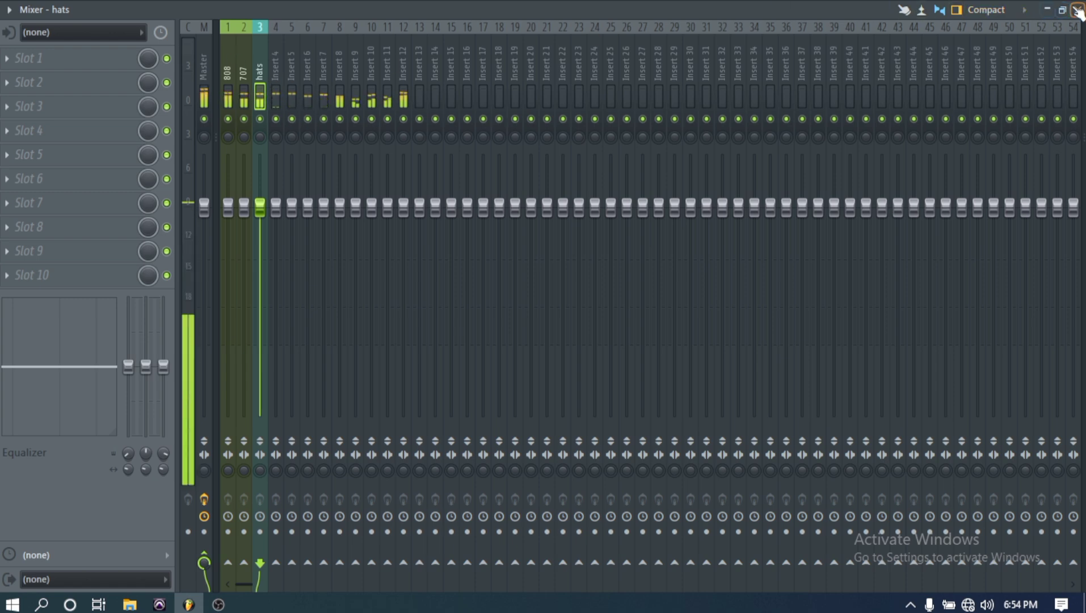
- Stop song playback and check the channel names in the channel rack before returning to the mixer
{"action": "left_click", "coordinate": [1077, 9]}
{"action": "key", "text": "space"}
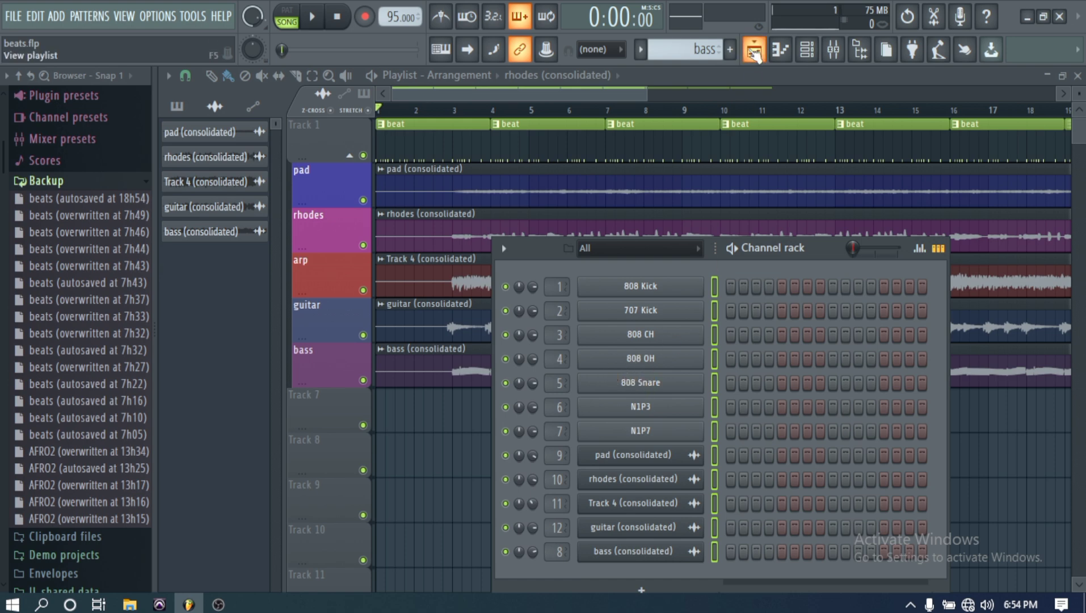
{"action": "left_click", "coordinate": [834, 50]}
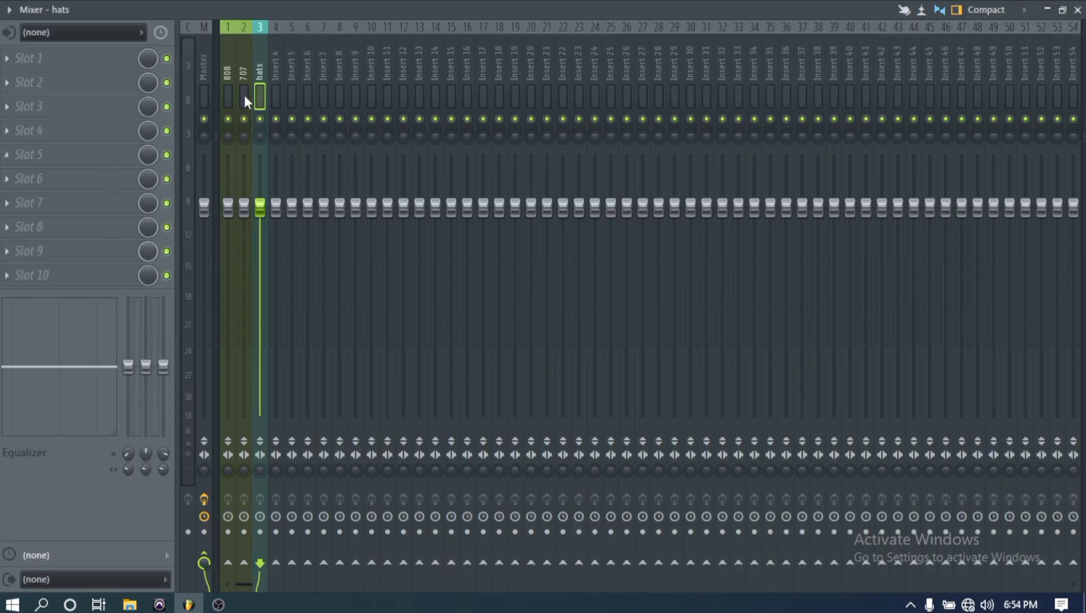
- Rename mixer track Insert 4 as OH and colour it light blue
{"action": "right_click", "coordinate": [277, 71]}
{"action": "left_click", "coordinate": [339, 46]}
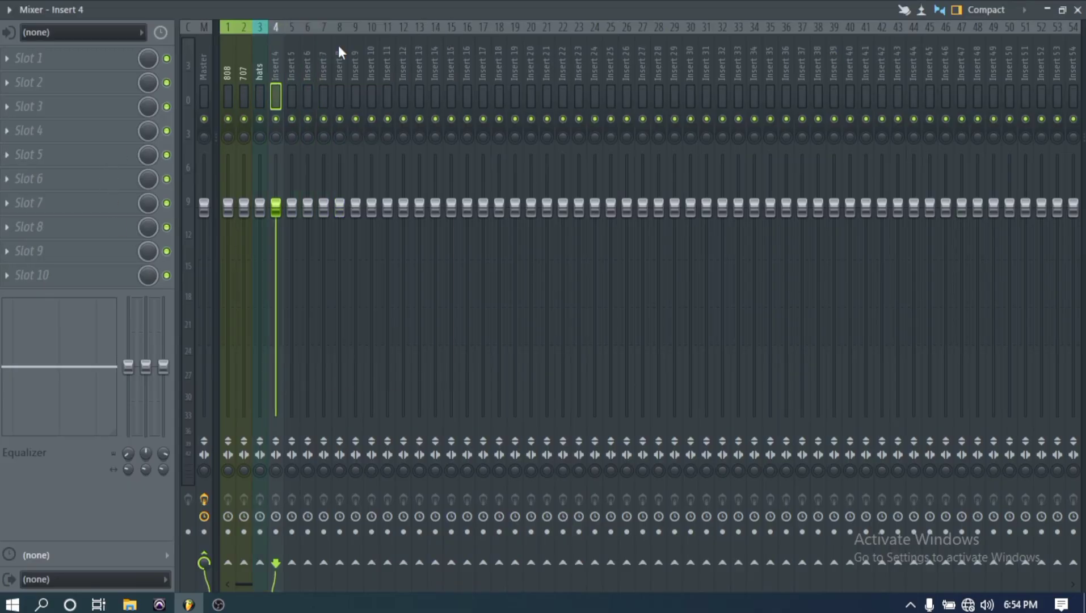
{"action": "type", "text": "hsa"}
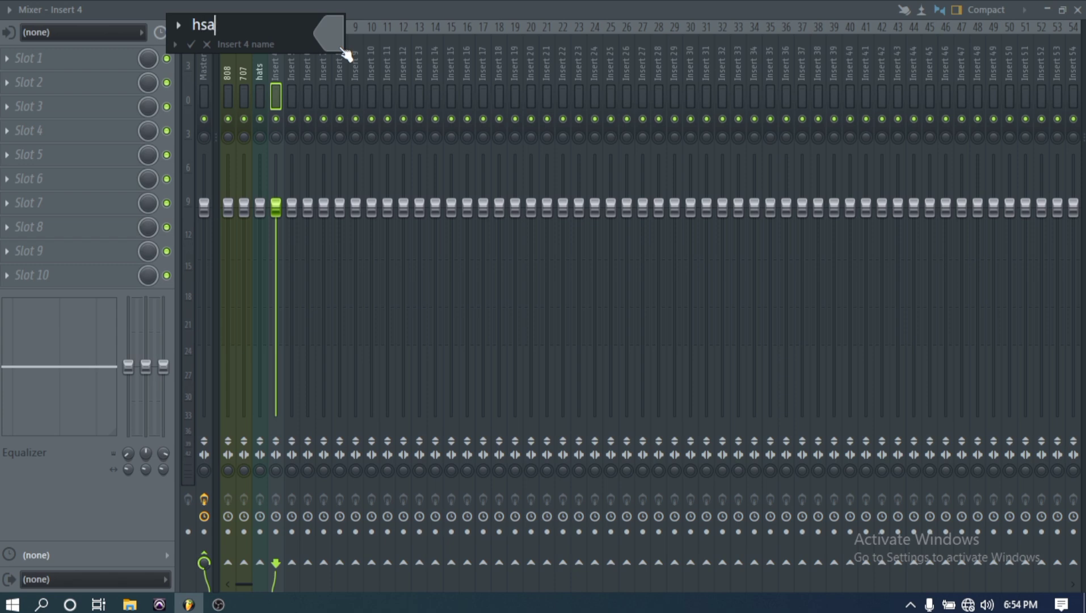
{"action": "key", "text": "BackSpace"}
{"action": "key", "text": "BackSpace"}
{"action": "type", "text": "ats"}
{"action": "key", "text": "BackSpace"}
{"action": "key", "text": "BackSpace"}
{"action": "key", "text": "BackSpace"}
{"action": "type", "text": "OH"}
{"action": "left_click", "coordinate": [327, 27]}
{"action": "left_click", "coordinate": [432, 21]}
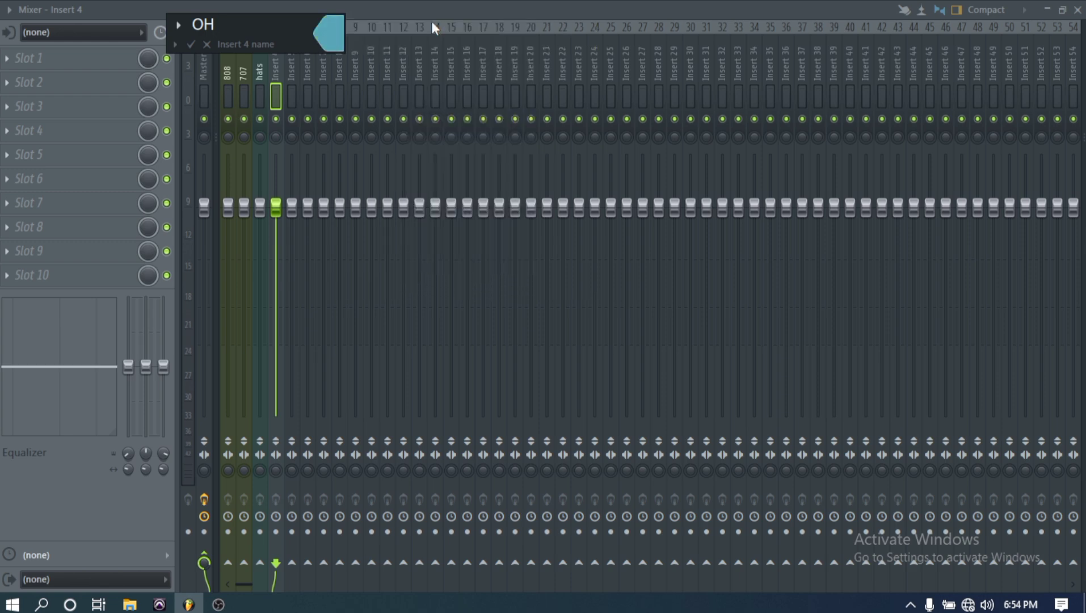
{"action": "left_click", "coordinate": [192, 43]}
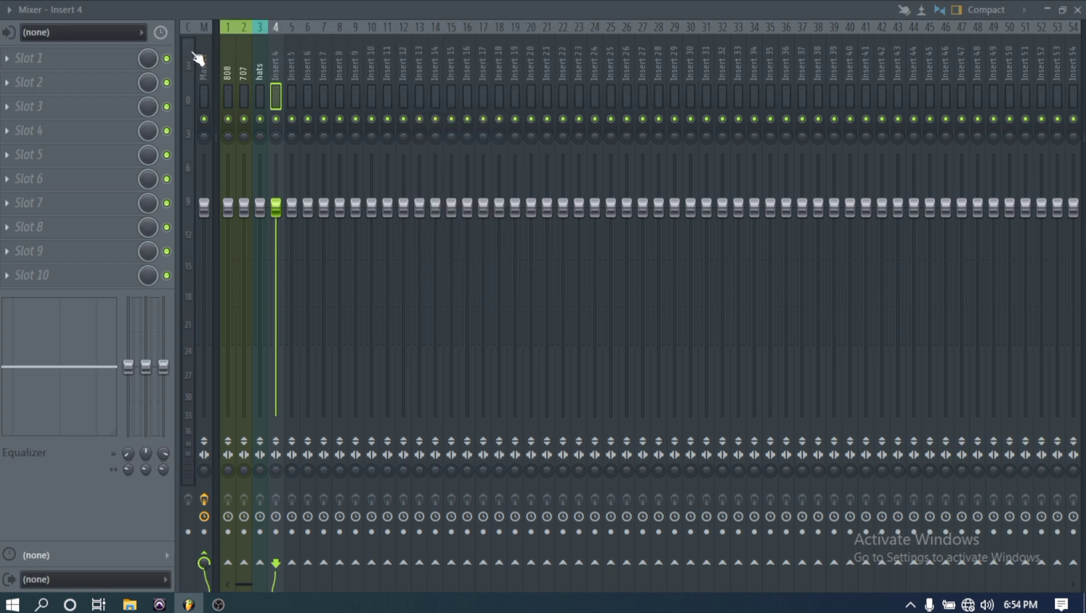
- Rename mixer track Insert 5 as snare and colour it blue
{"action": "left_click", "coordinate": [293, 74]}
{"action": "right_click", "coordinate": [294, 23]}
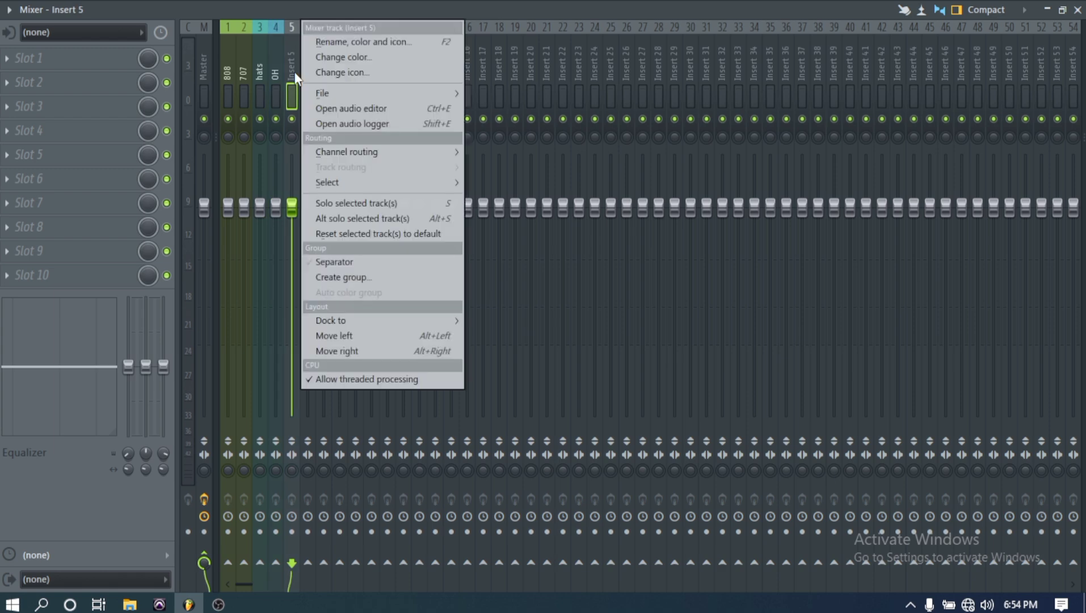
{"action": "left_click", "coordinate": [315, 44]}
{"action": "type", "text": "S"}
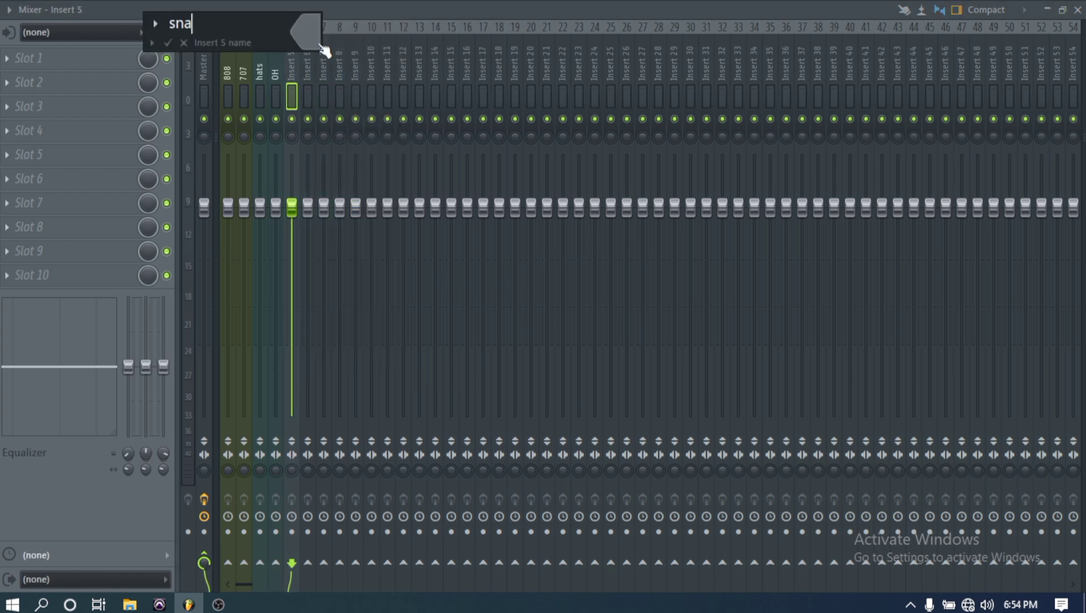
{"action": "type", "text": "nare"}
{"action": "left_click", "coordinate": [317, 41]}
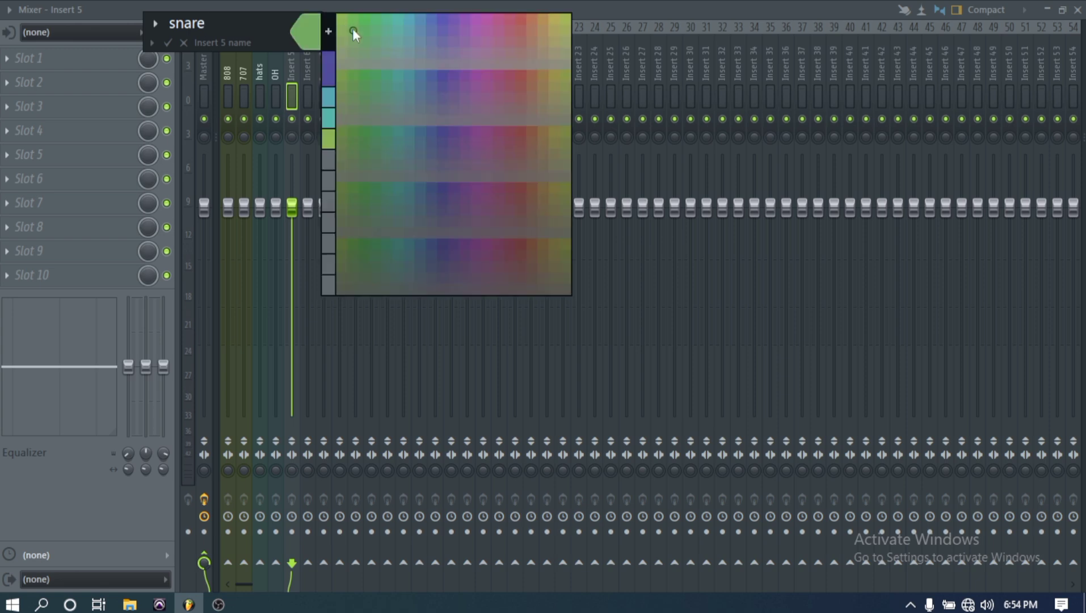
{"action": "left_click", "coordinate": [415, 19]}
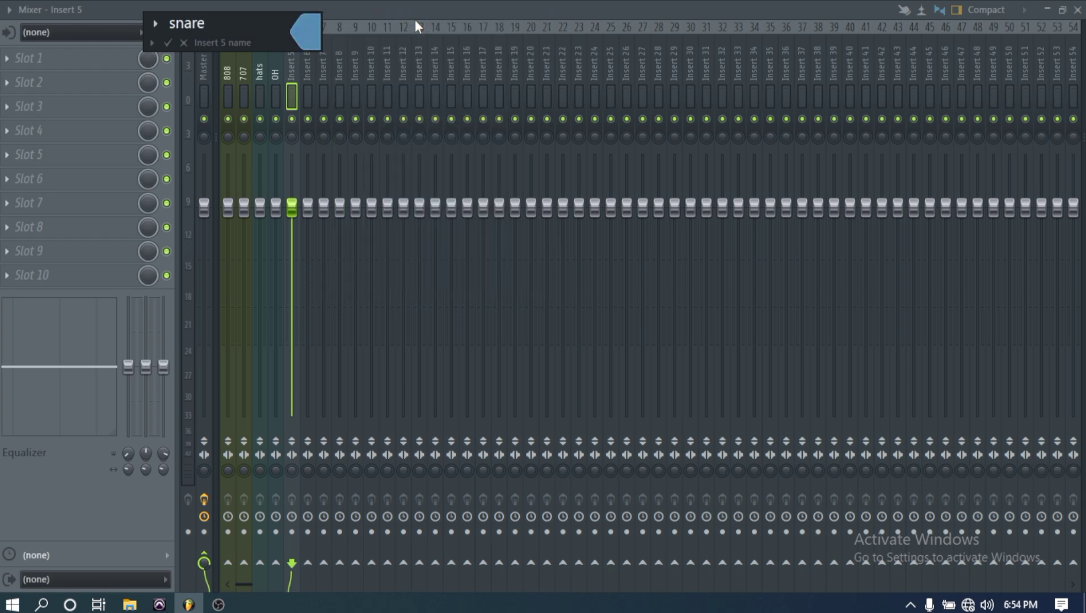
{"action": "left_click", "coordinate": [173, 45]}
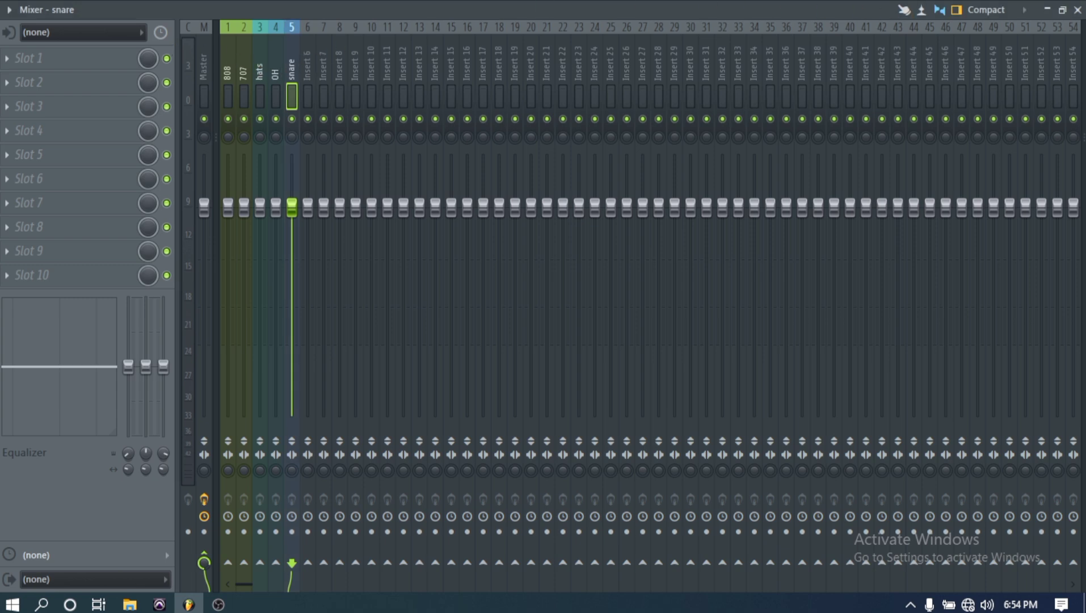
- Move the channel rack higher over the playlist to view all its channels, and return to the mixer
{"action": "left_click", "coordinate": [1077, 9]}
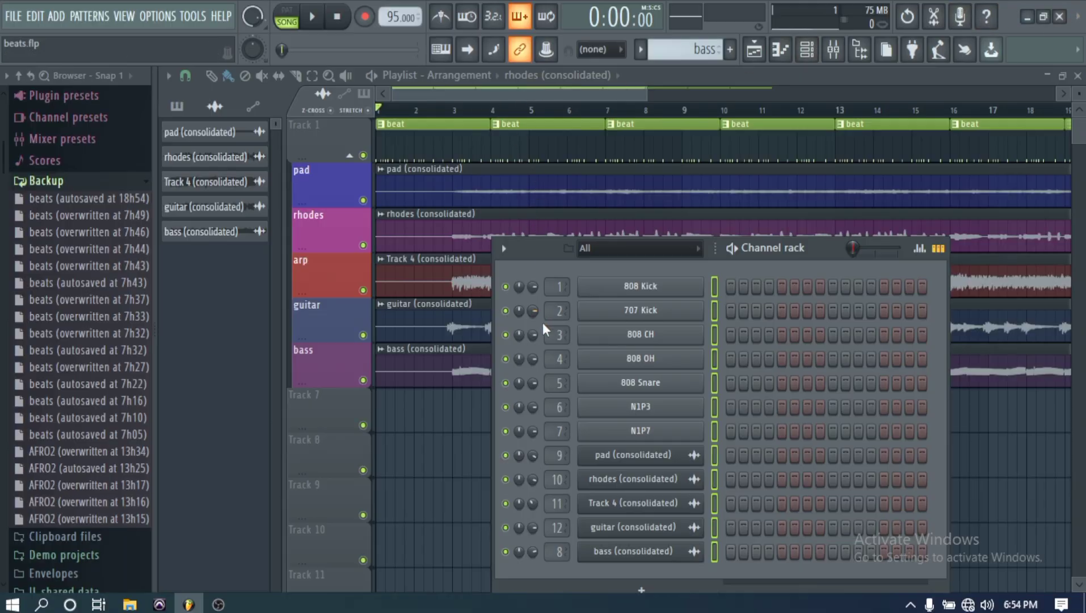
{"action": "left_click_drag", "start_coordinate": [776, 254], "coordinate": [768, 176]}
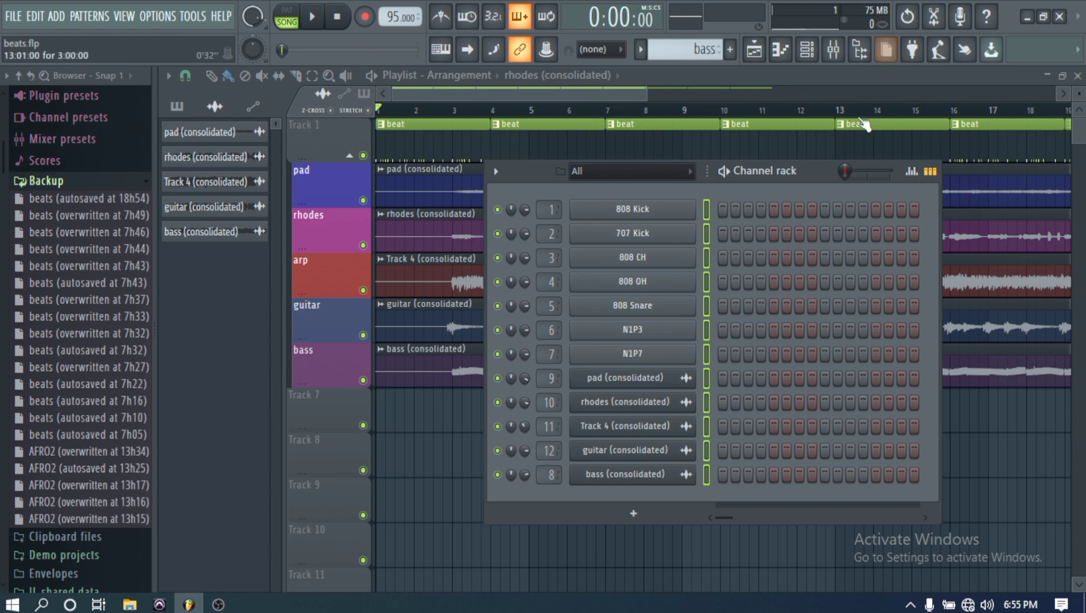
{"action": "left_click", "coordinate": [834, 49]}
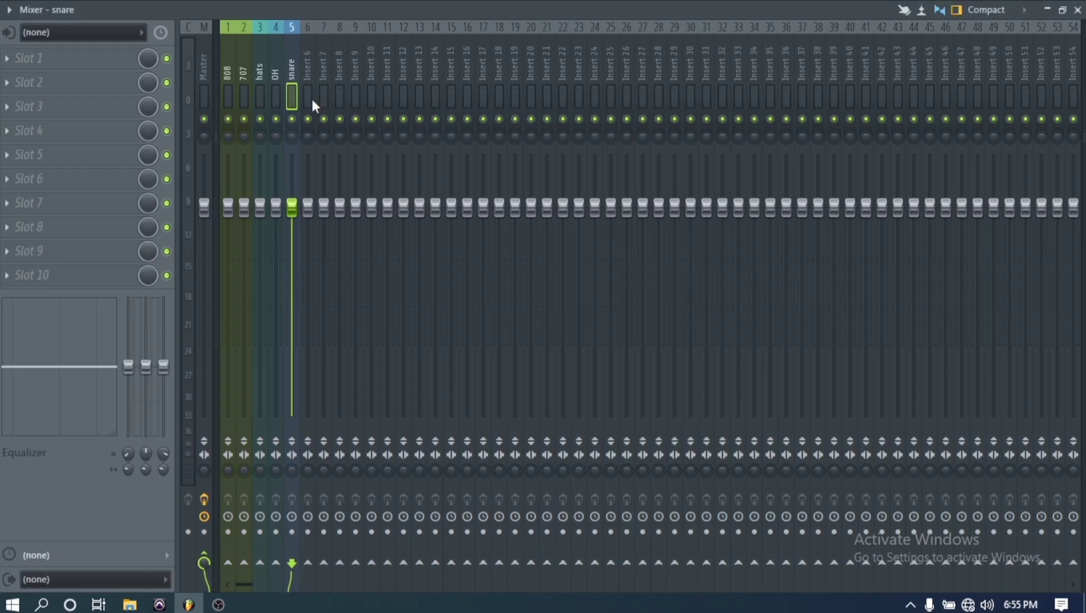
- Rename mixer track Insert 6 as perc 1 and colour it violet-blue
{"action": "left_click", "coordinate": [303, 55]}
{"action": "right_click", "coordinate": [303, 54]}
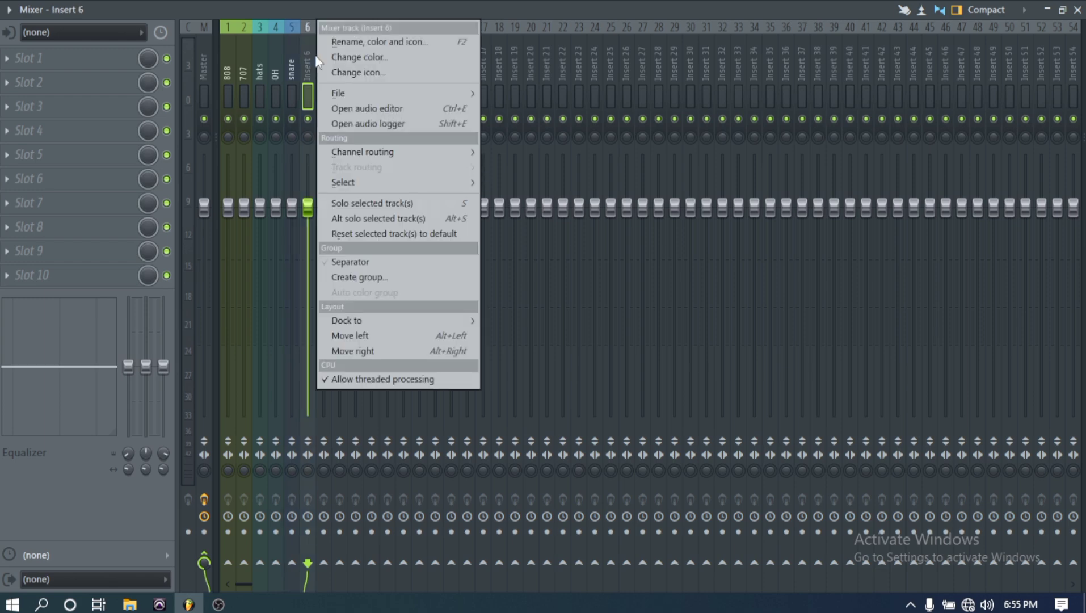
{"action": "left_click", "coordinate": [357, 42]}
{"action": "type", "text": "perc 1"}
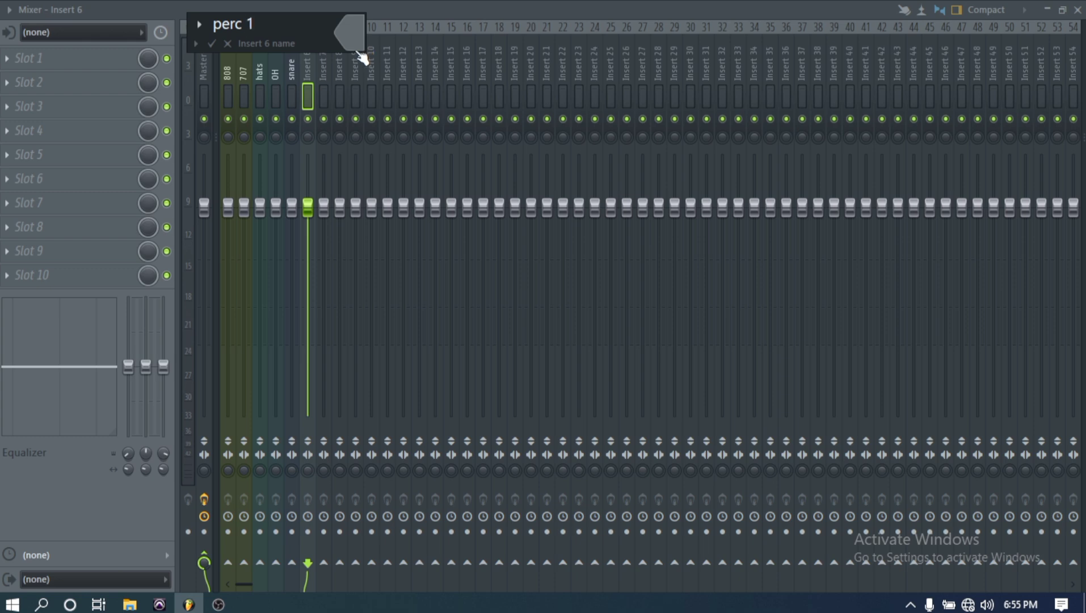
{"action": "left_click", "coordinate": [348, 37]}
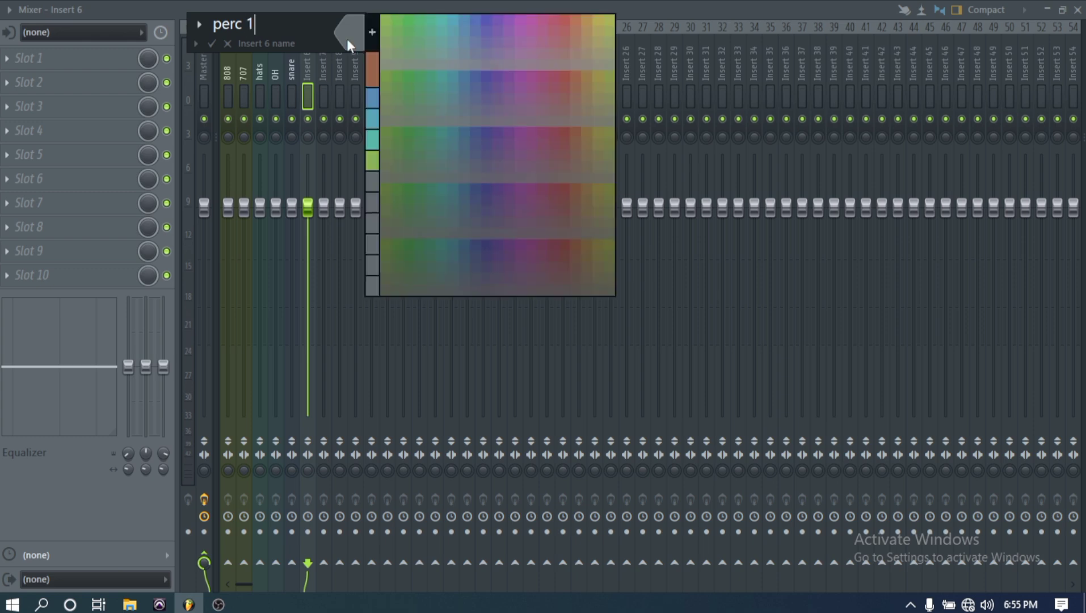
{"action": "left_click", "coordinate": [483, 19]}
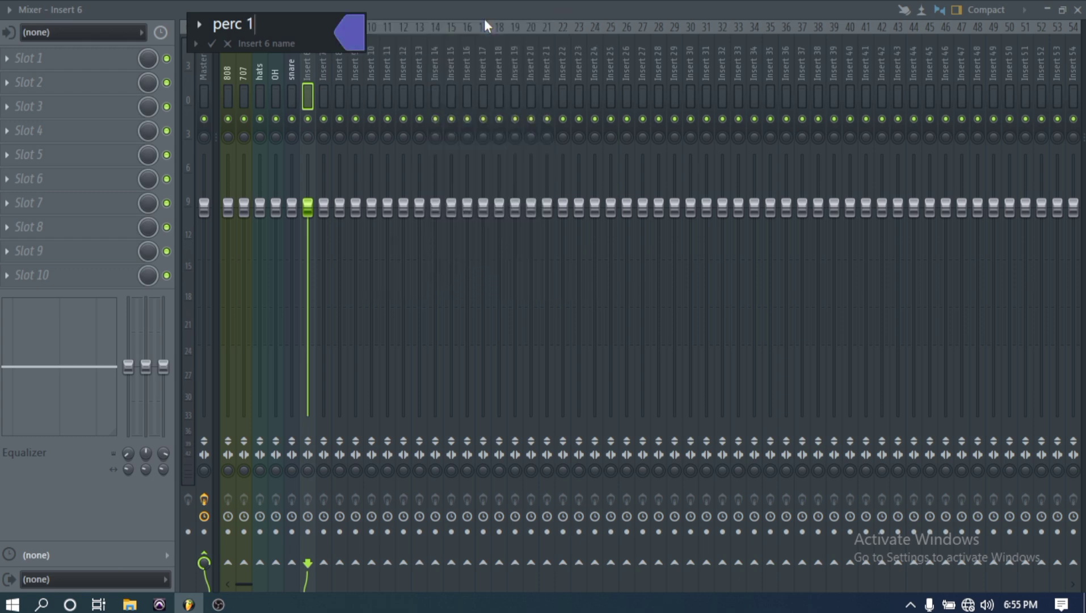
{"action": "key", "text": "Return"}
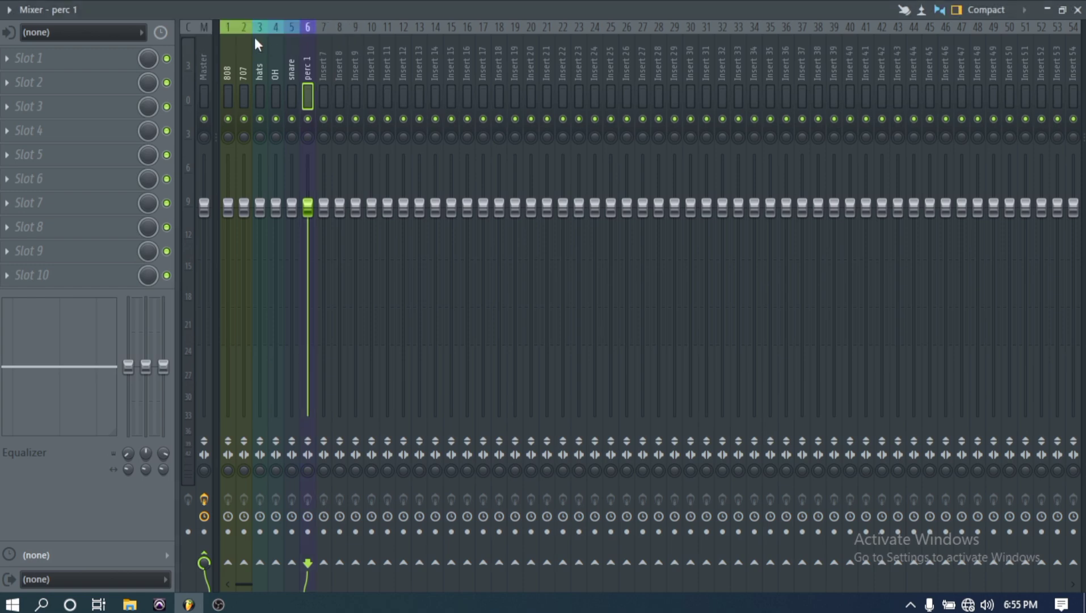
- Rename mixer track Insert 7 as perc 2 and give it the same violet-blue colour as perc 1
{"action": "right_click", "coordinate": [322, 33]}
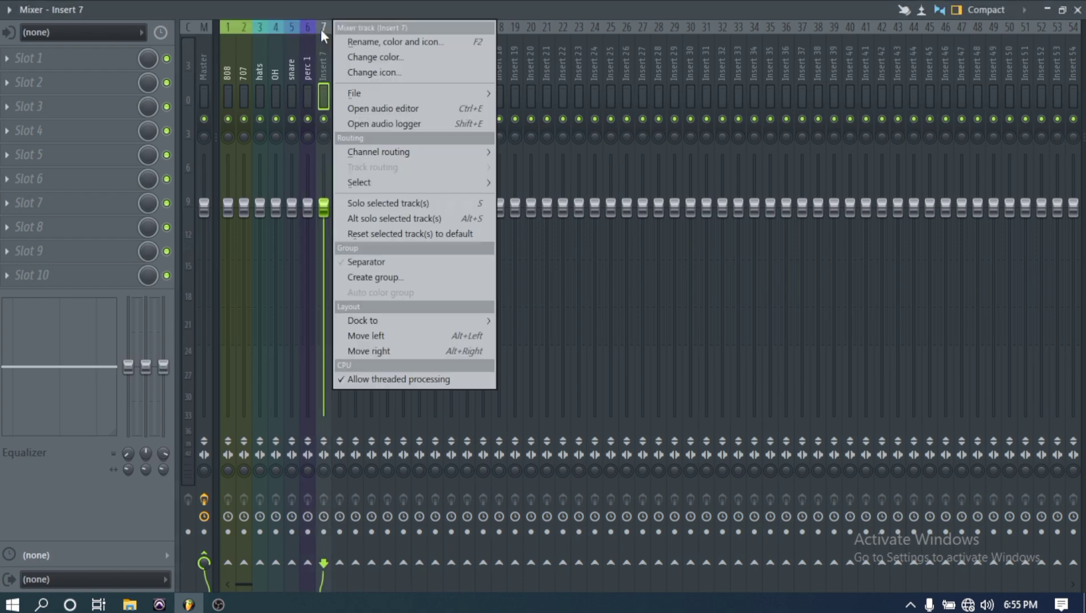
{"action": "left_click", "coordinate": [377, 43]}
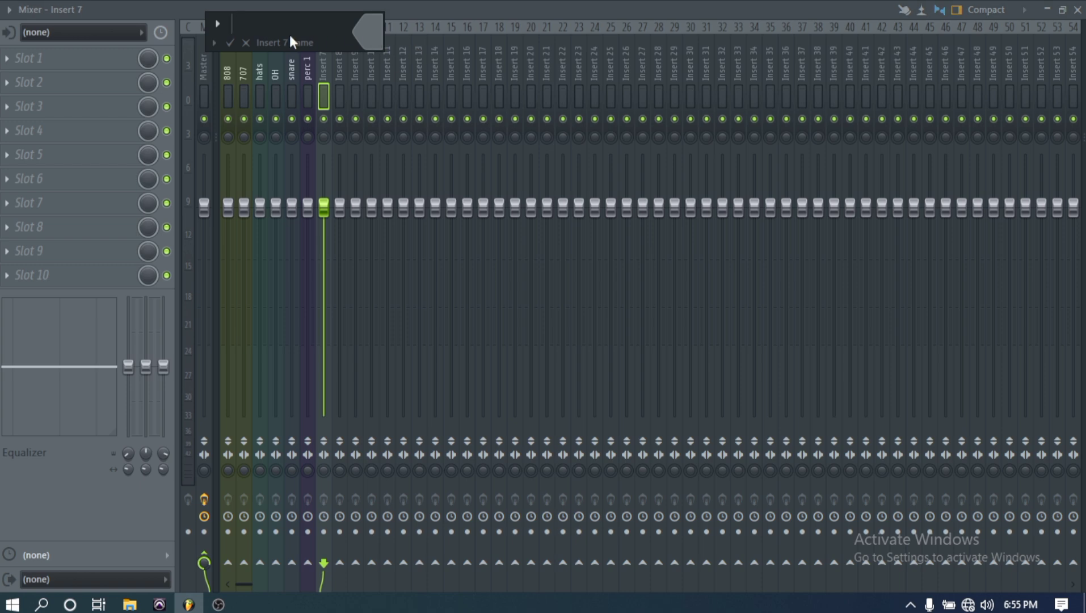
{"action": "type", "text": "perc 2"}
{"action": "left_click", "coordinate": [367, 36]}
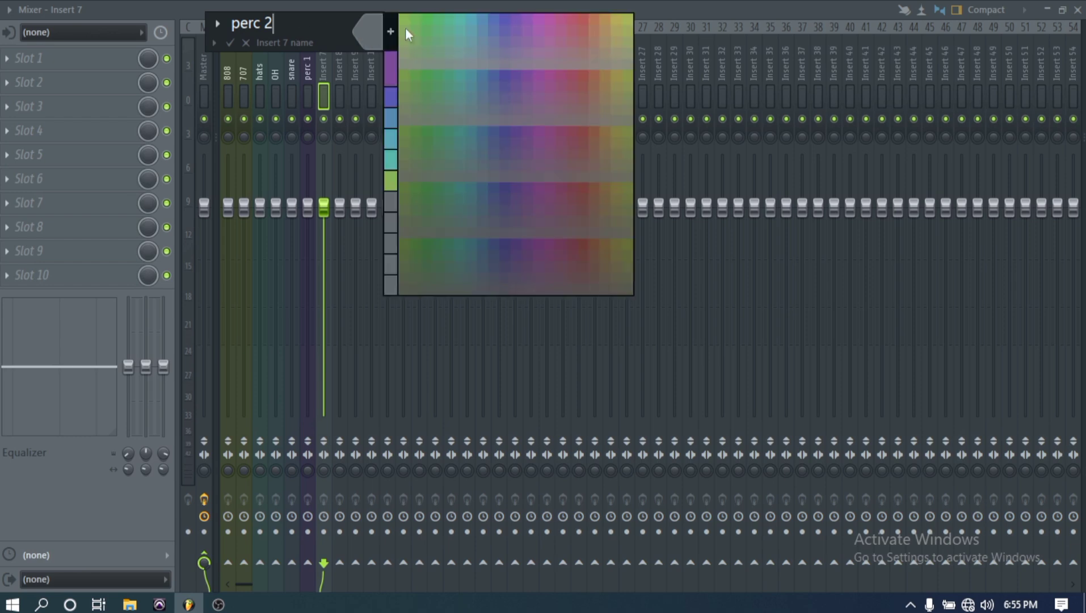
{"action": "left_click", "coordinate": [497, 16]}
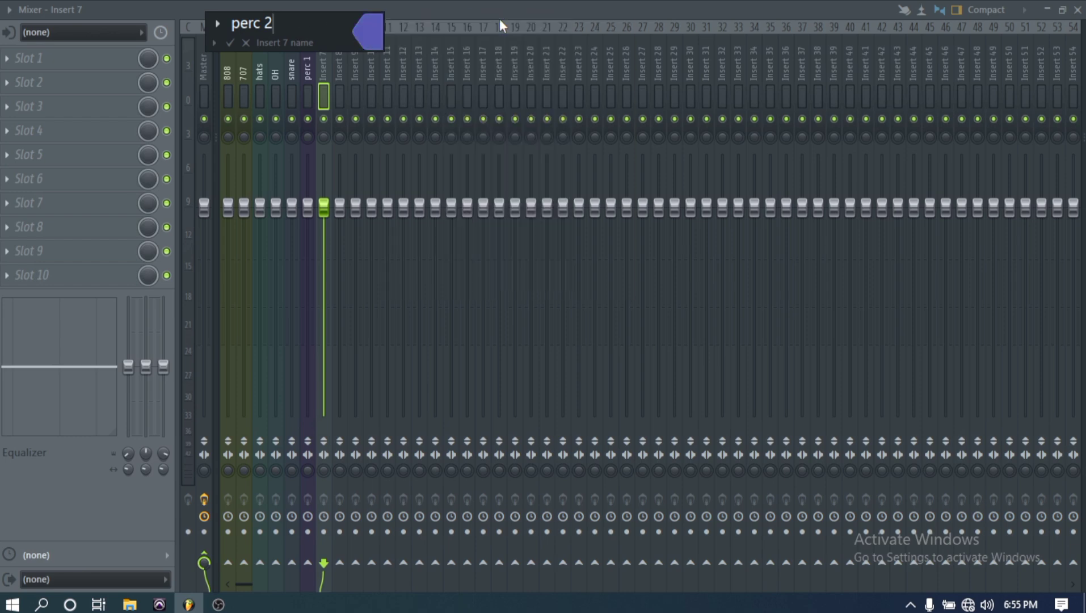
{"action": "key", "text": "Return"}
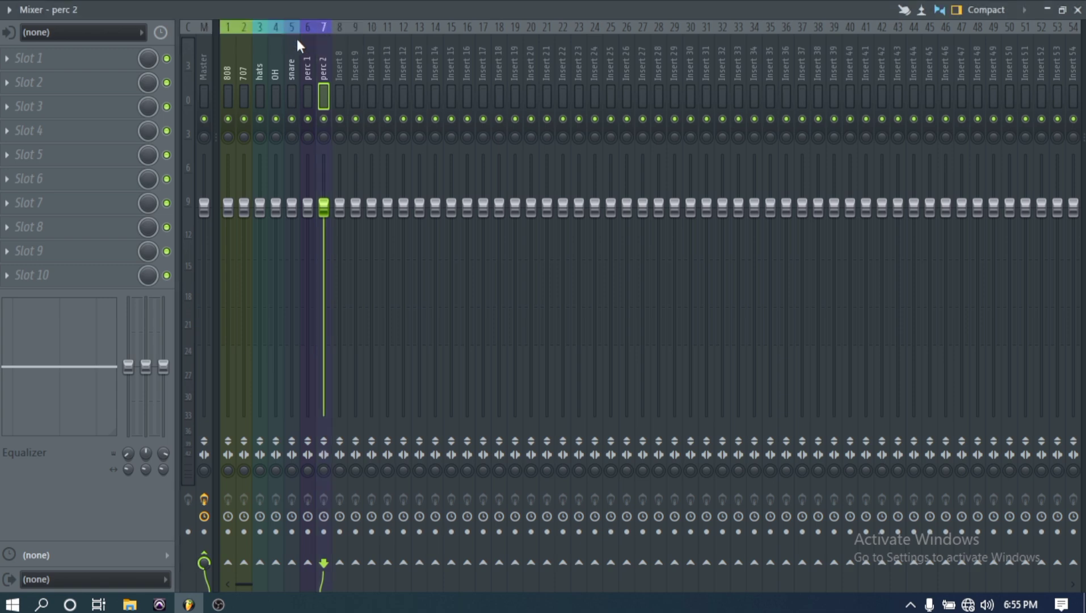
- Check the channel rack for the channel routed to track 8, and rename mixer track Insert 8 as bass with a purple colour
{"action": "left_click", "coordinate": [1077, 10]}
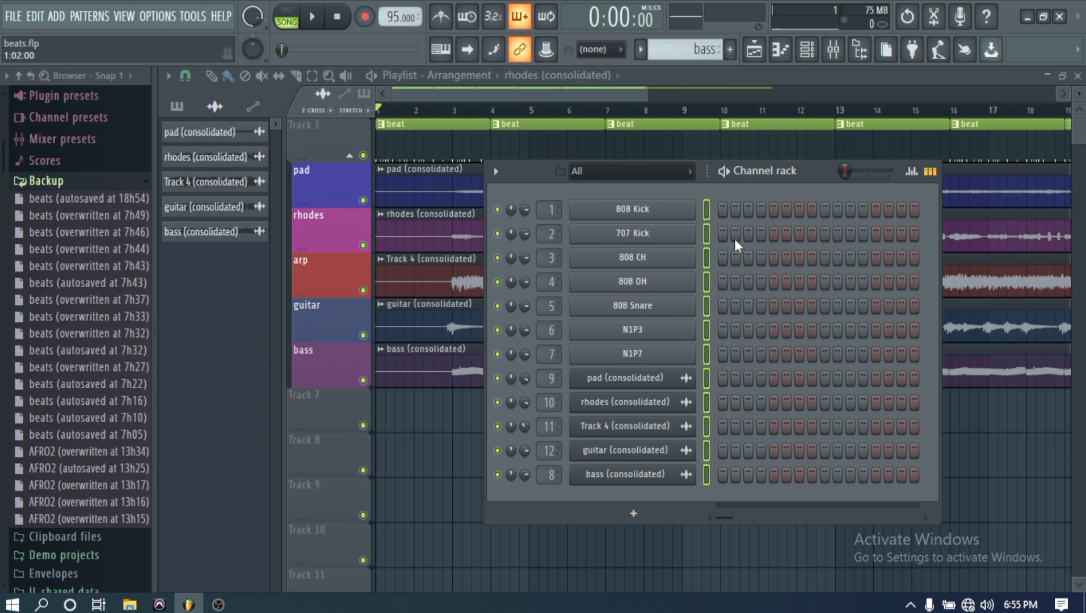
{"action": "left_click", "coordinate": [833, 49]}
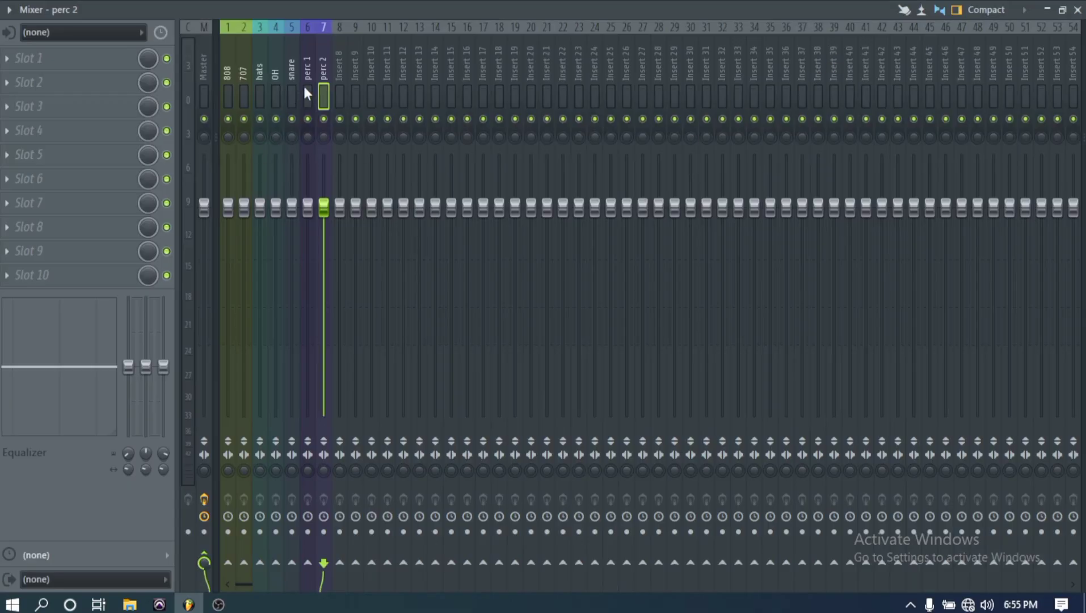
{"action": "right_click", "coordinate": [339, 71]}
{"action": "left_click", "coordinate": [384, 39]}
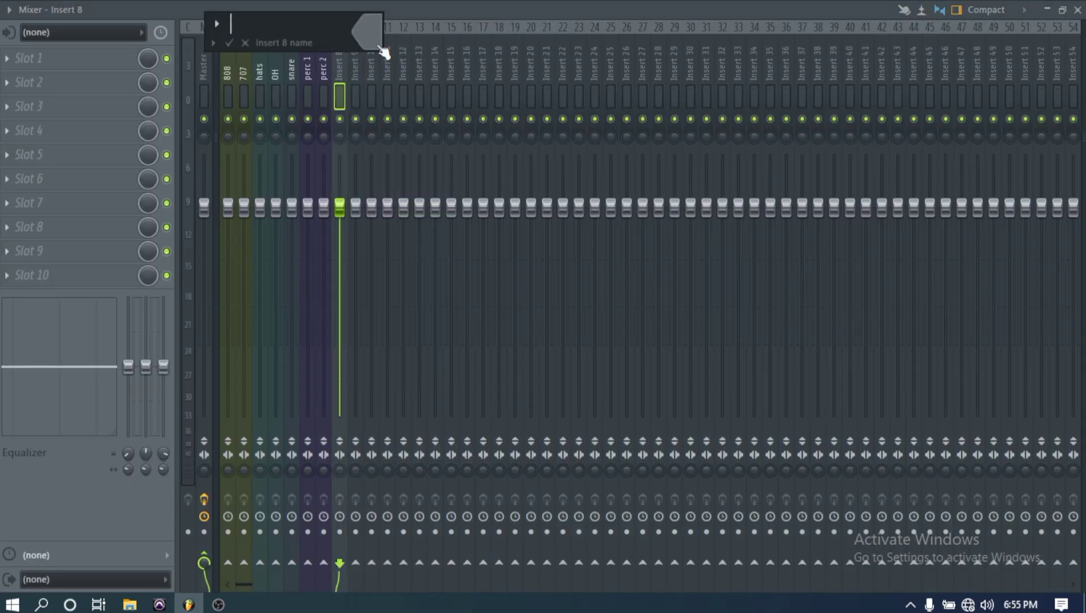
{"action": "type", "text": "bass"}
{"action": "left_click", "coordinate": [374, 42]}
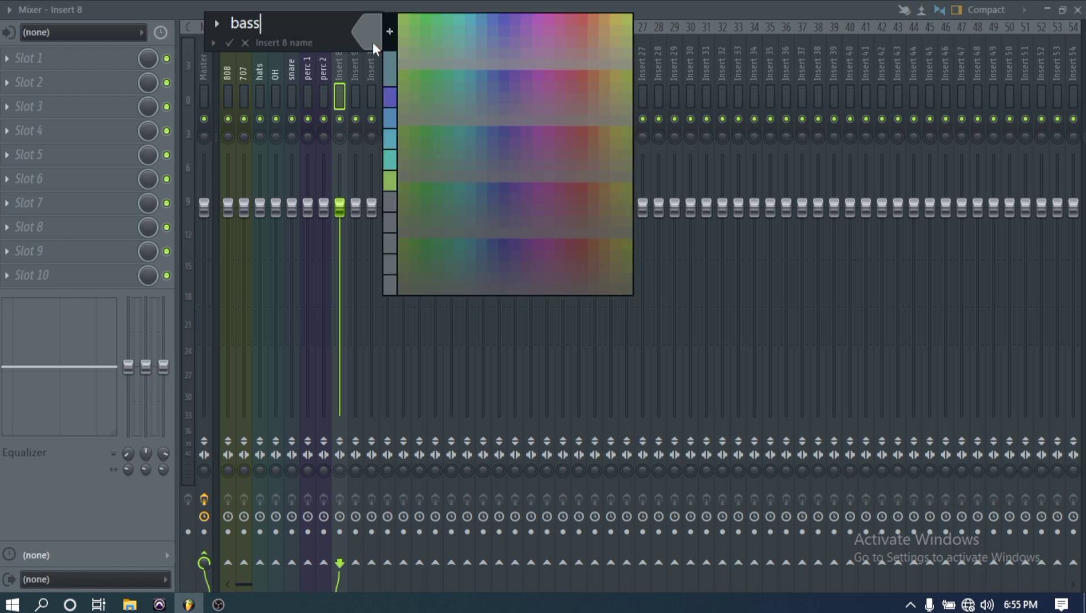
{"action": "left_click", "coordinate": [537, 17]}
{"action": "left_click", "coordinate": [230, 42]}
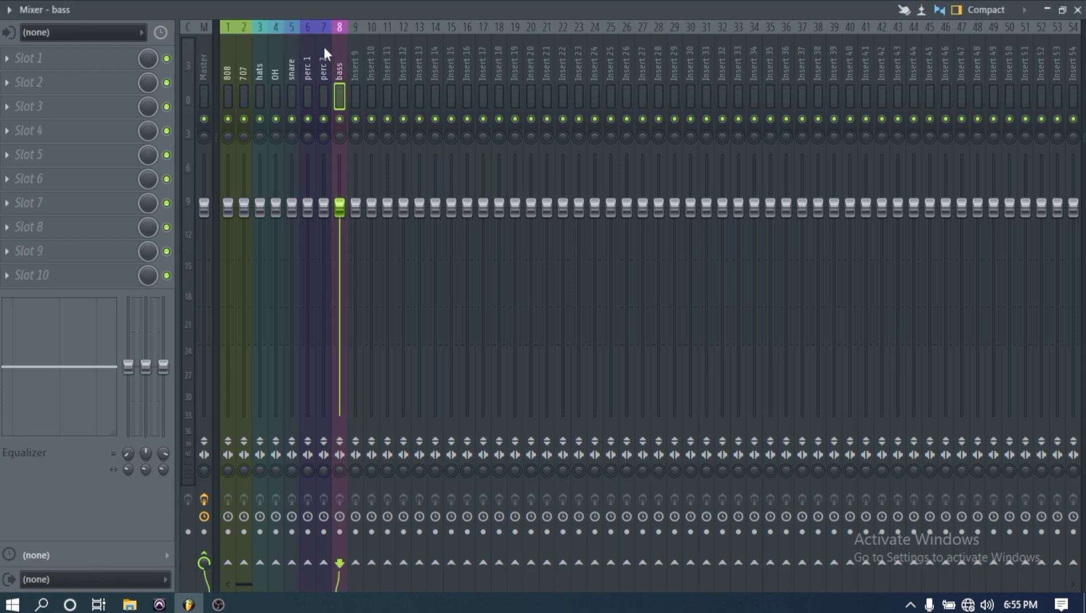
- Rename mixer track Insert 9 as pad and colour it pink
{"action": "right_click", "coordinate": [356, 58]}
{"action": "left_click", "coordinate": [397, 42]}
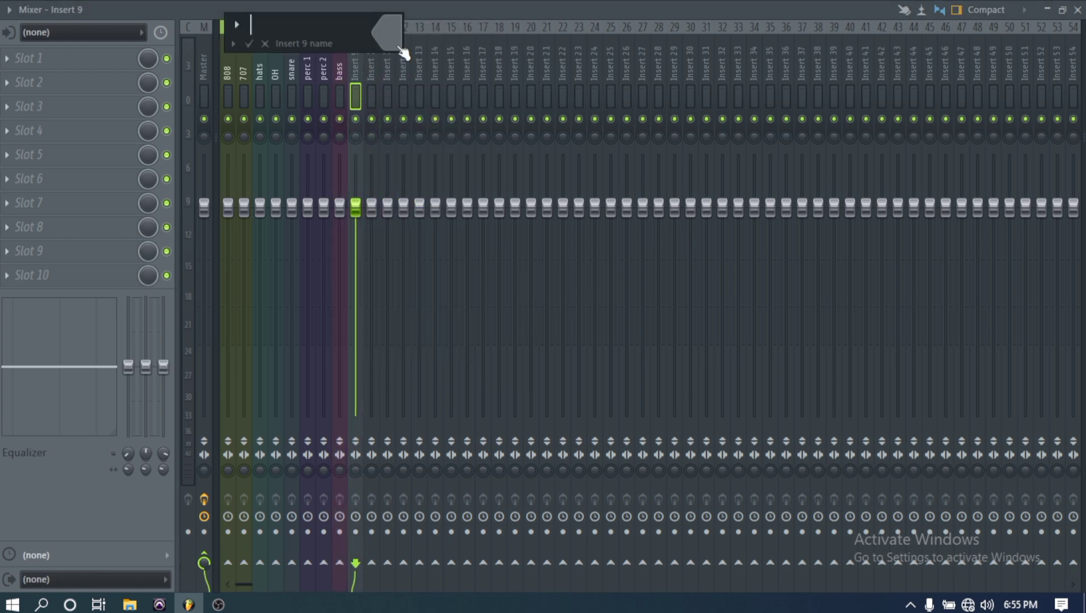
{"action": "type", "text": "pad"}
{"action": "left_click", "coordinate": [400, 50]}
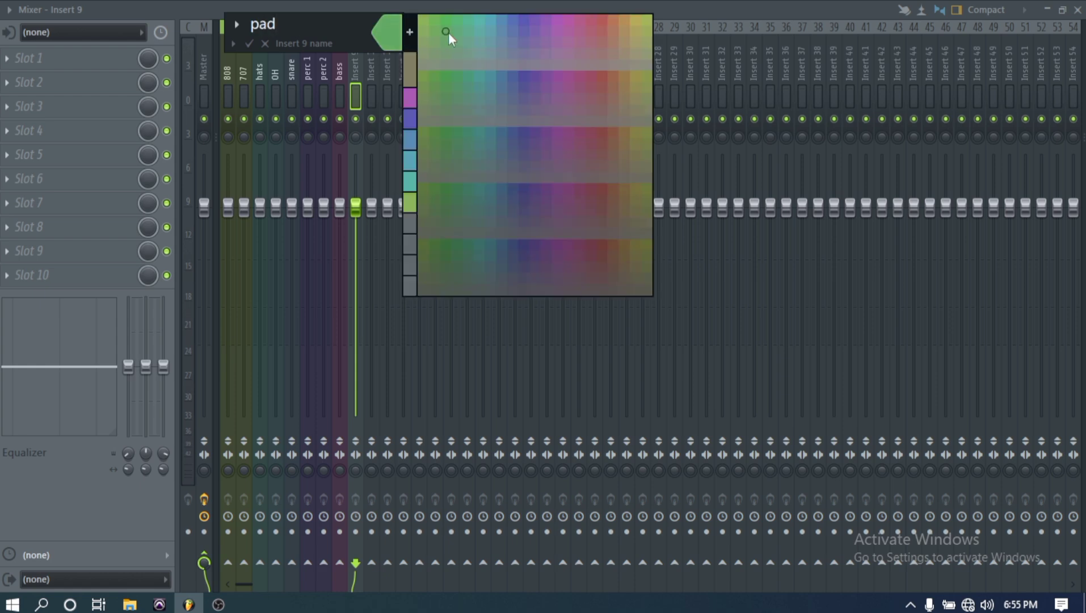
{"action": "left_click", "coordinate": [567, 20]}
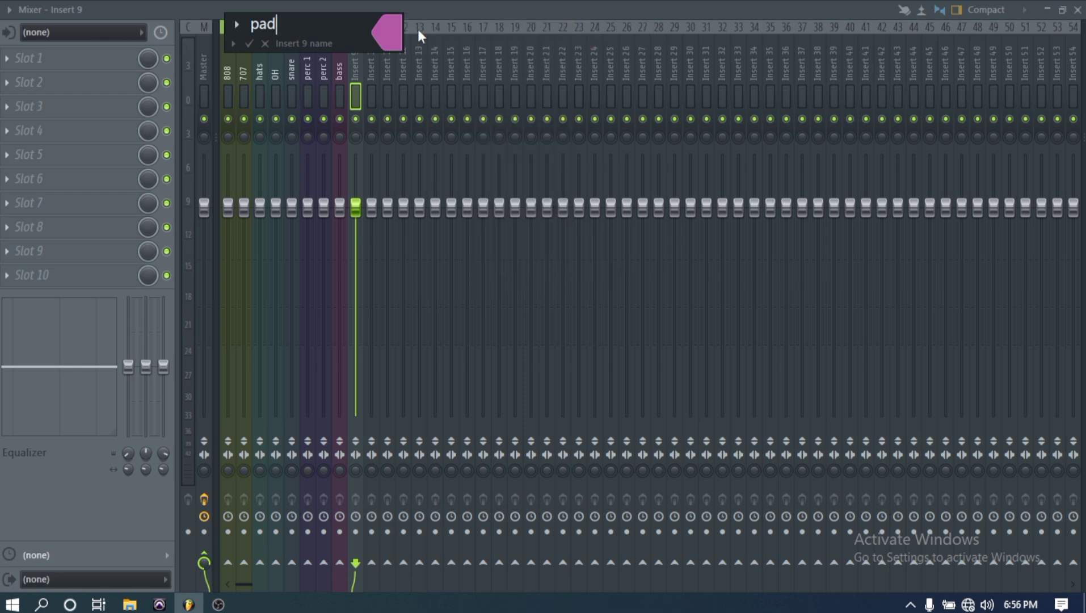
{"action": "key", "text": "Return"}
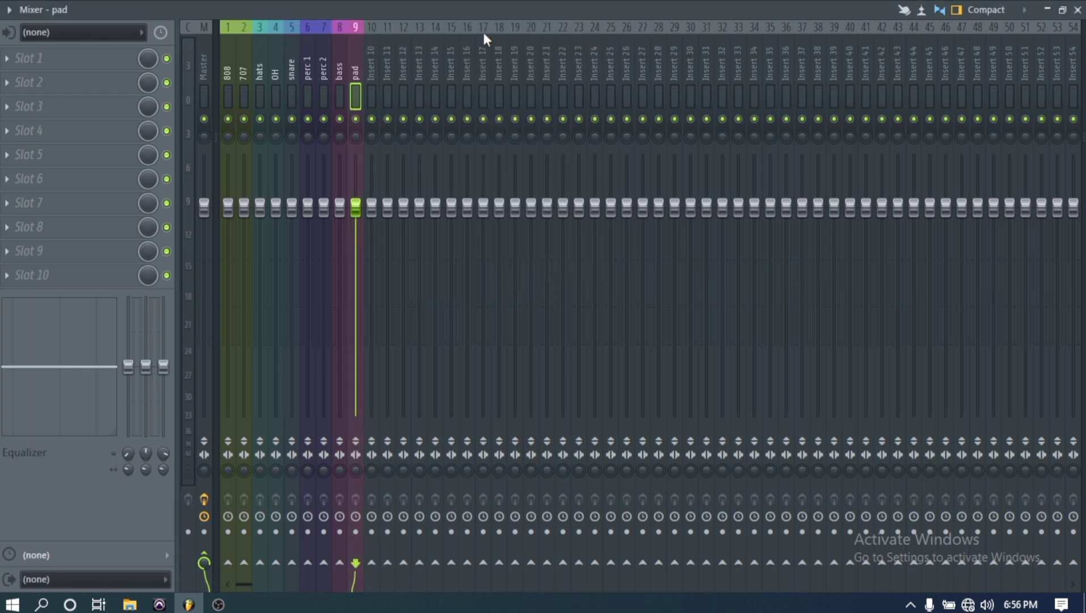
- Check the channel rack for the channel routed to track 10, and rename mixer track Insert 10 as rhodes with a red colour
{"action": "left_click", "coordinate": [1077, 10]}
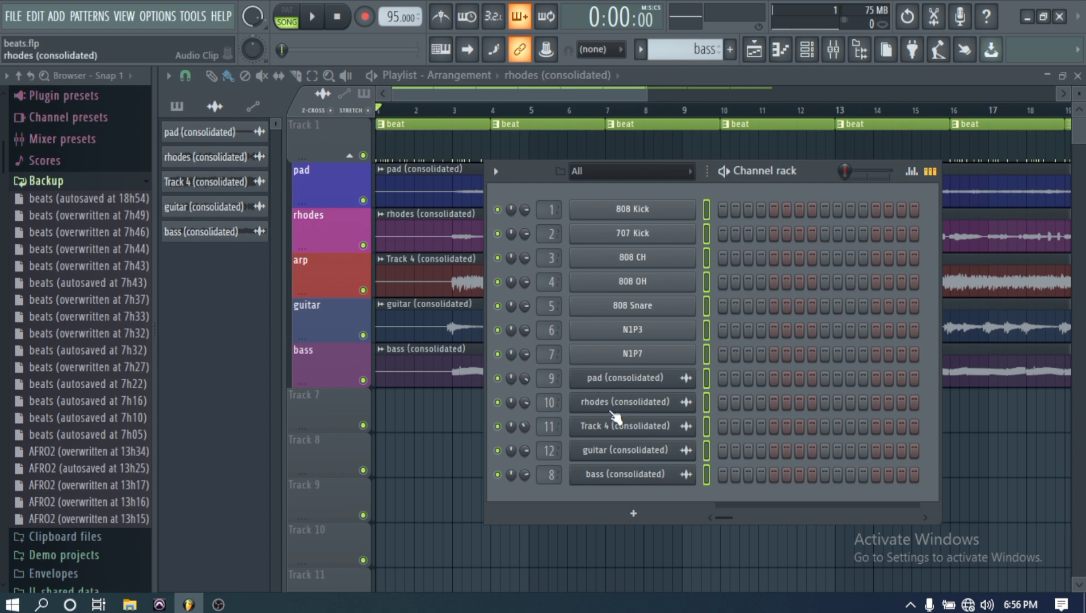
{"action": "left_click", "coordinate": [832, 49]}
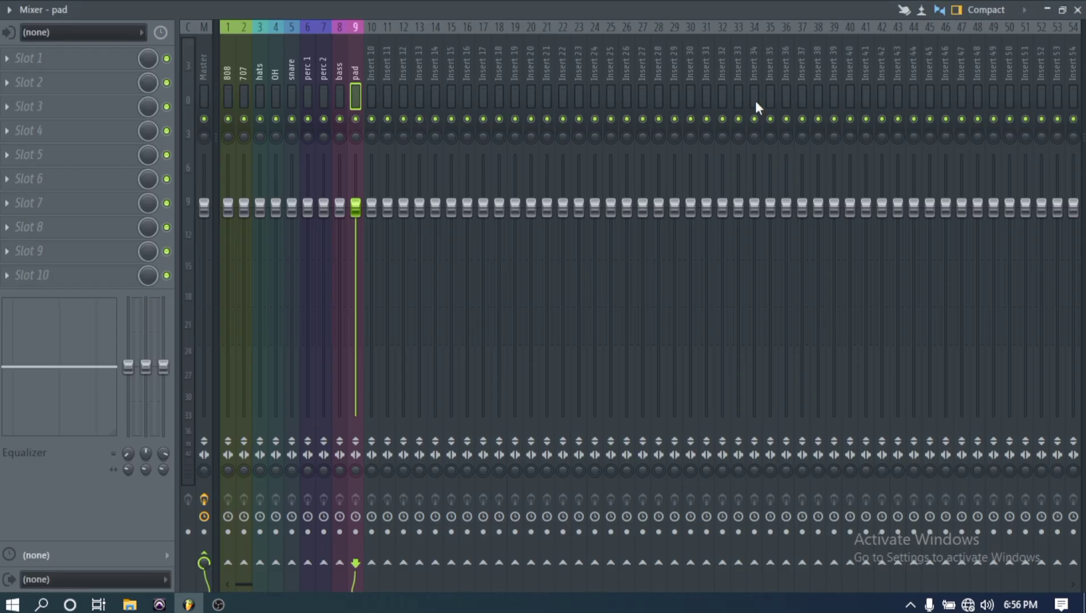
{"action": "right_click", "coordinate": [368, 72]}
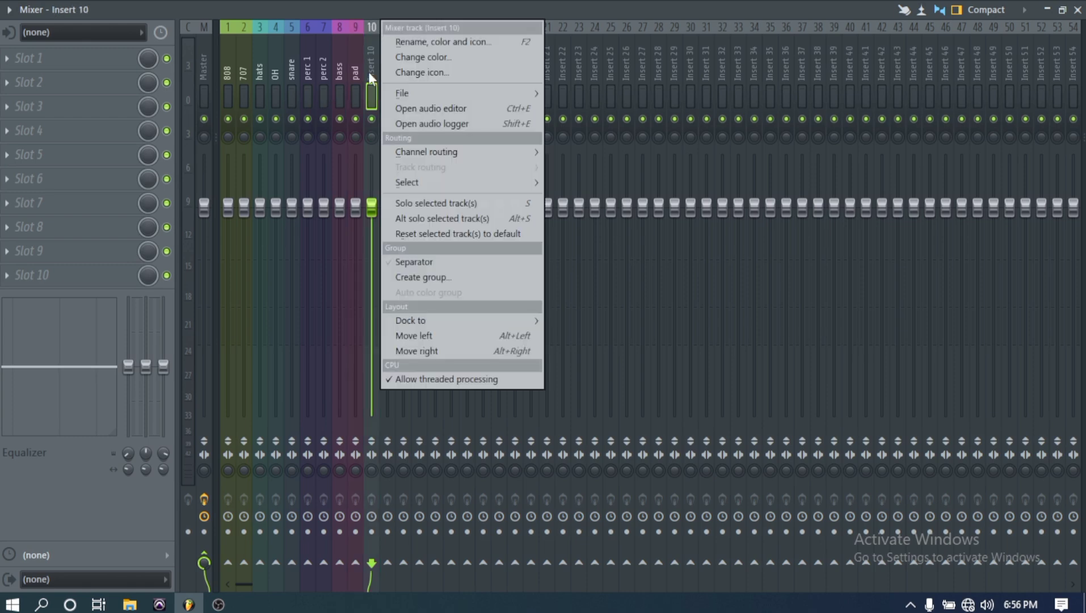
{"action": "left_click", "coordinate": [421, 45]}
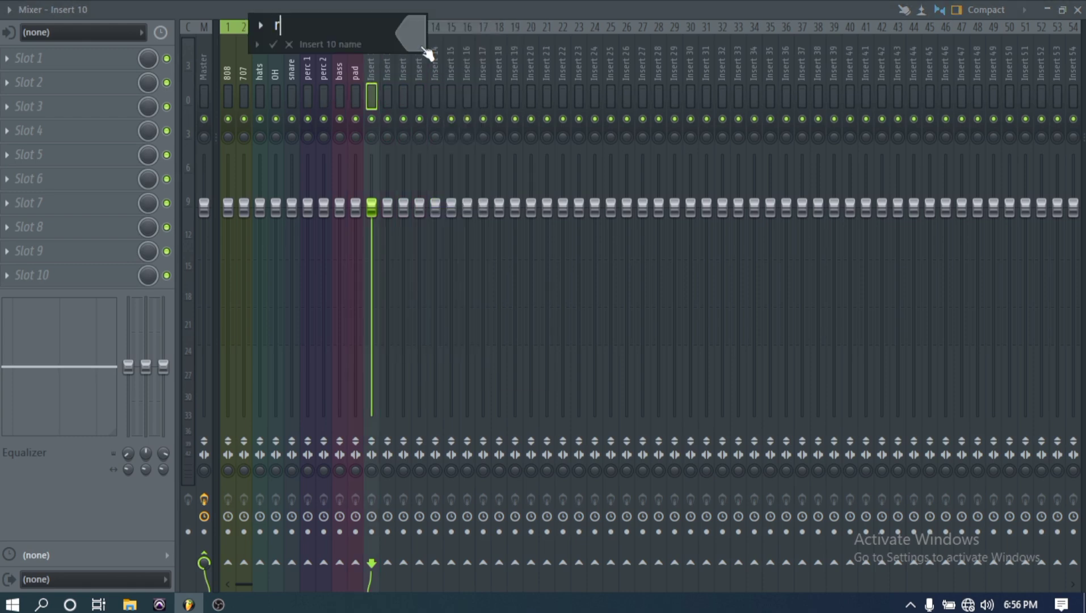
{"action": "type", "text": "rhodes"}
{"action": "mouse_move", "coordinate": [437, 34]}
{"action": "left_click", "coordinate": [615, 21]}
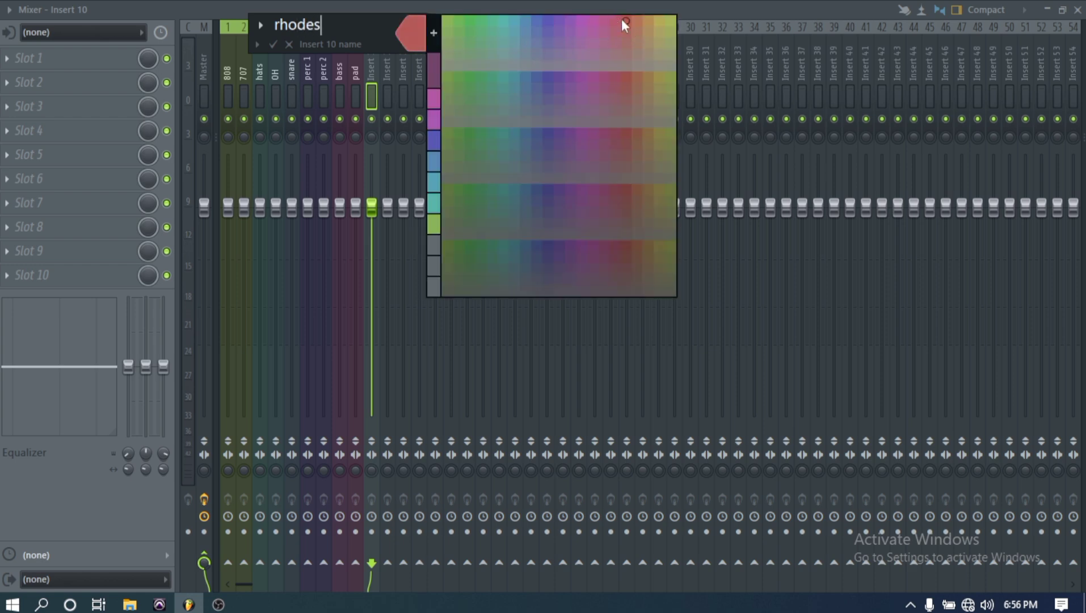
{"action": "left_click", "coordinate": [622, 20]}
{"action": "key", "text": "Return"}
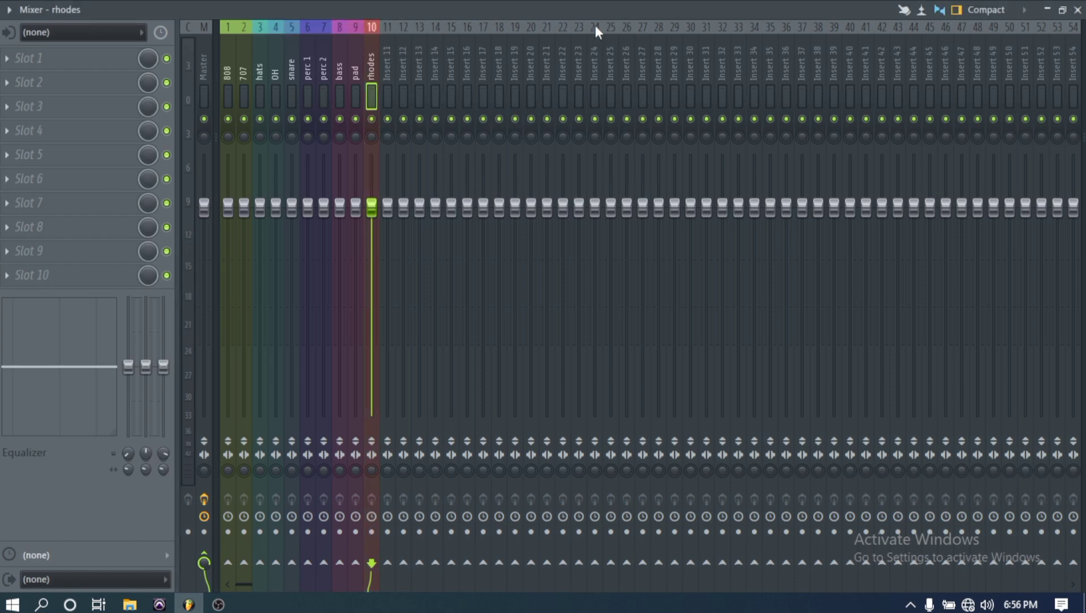
- Rename mixer track Insert 11 as arp and colour it orange
{"action": "right_click", "coordinate": [387, 67]}
{"action": "left_click", "coordinate": [435, 40]}
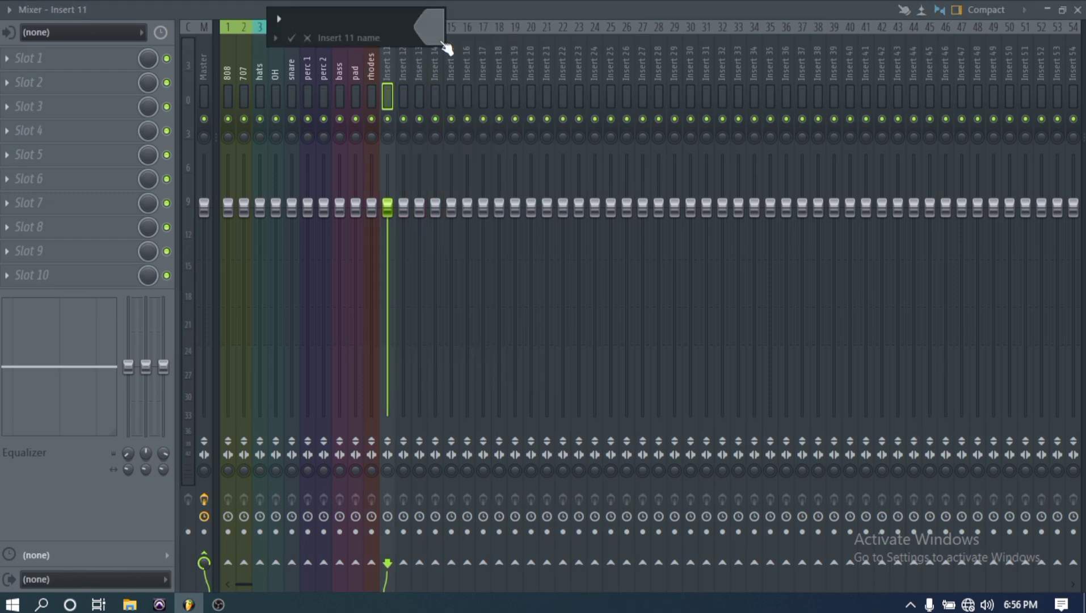
{"action": "type", "text": "arp"}
{"action": "left_click", "coordinate": [433, 43]}
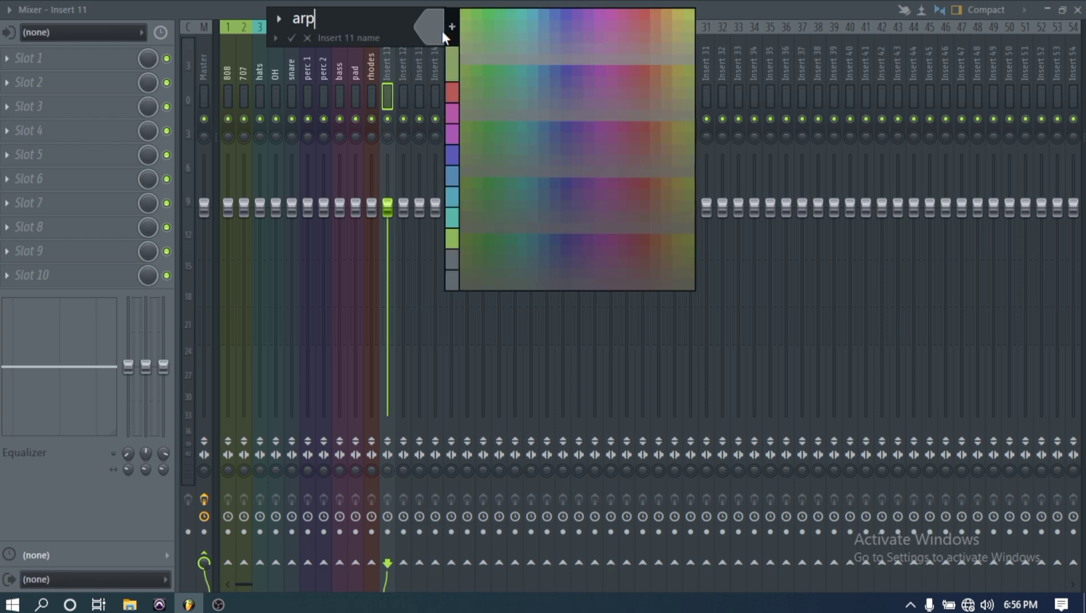
{"action": "left_click", "coordinate": [649, 11]}
{"action": "key", "text": "Return"}
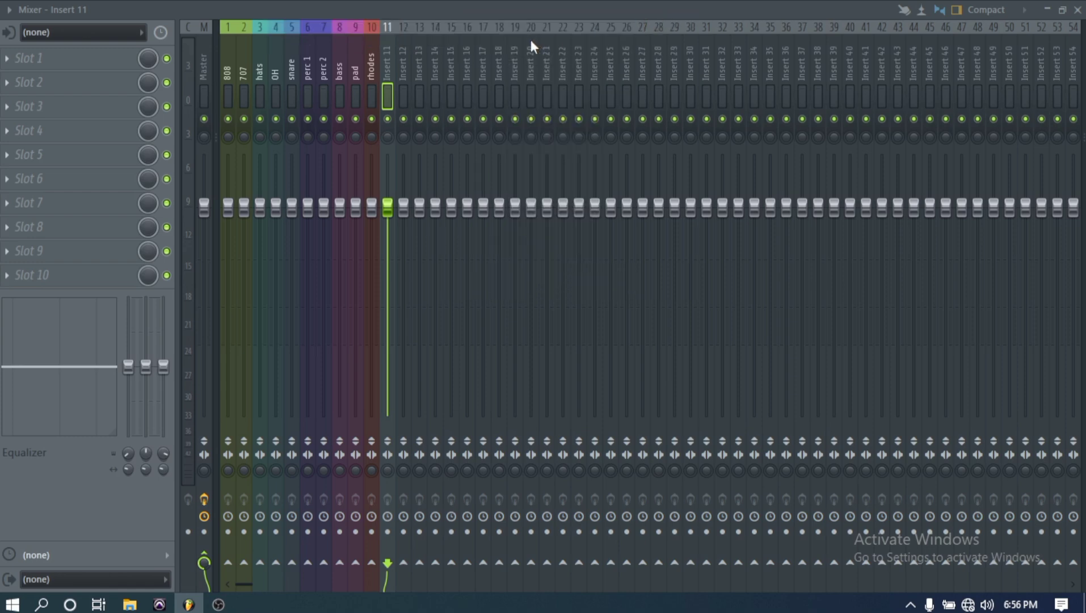
- Rename mixer track Insert 12 as guitar and colour it red
{"action": "right_click", "coordinate": [403, 53]}
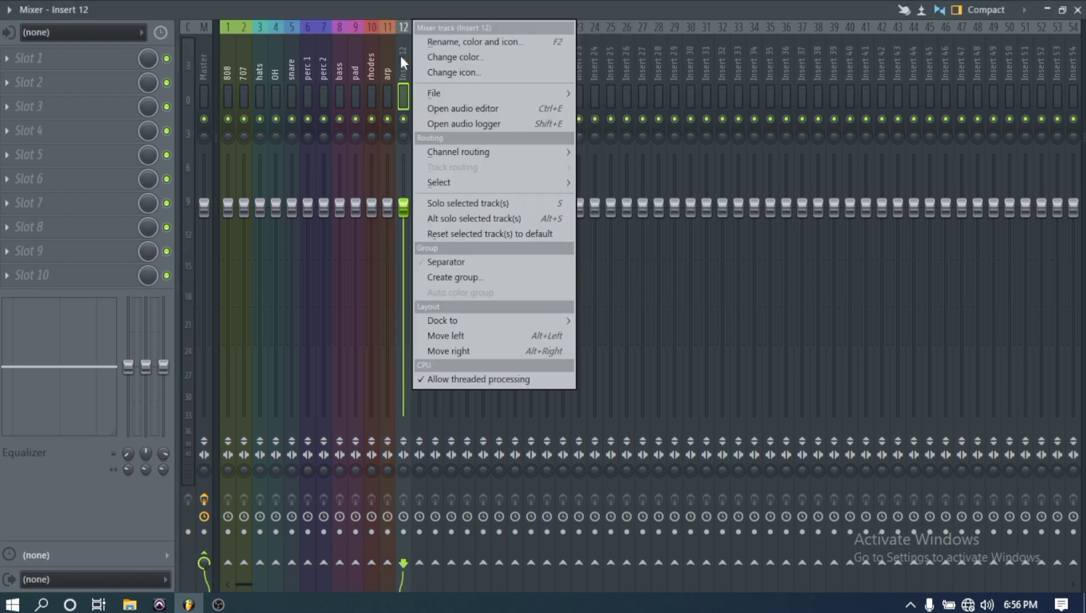
{"action": "left_click", "coordinate": [451, 43]}
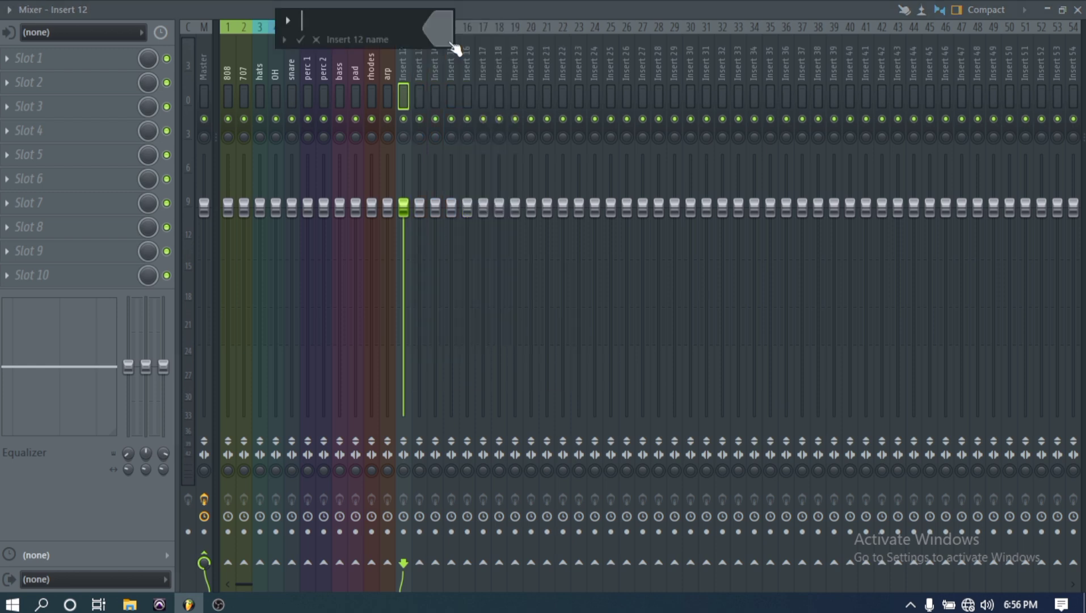
{"action": "type", "text": "guitar"}
{"action": "left_click", "coordinate": [440, 33]}
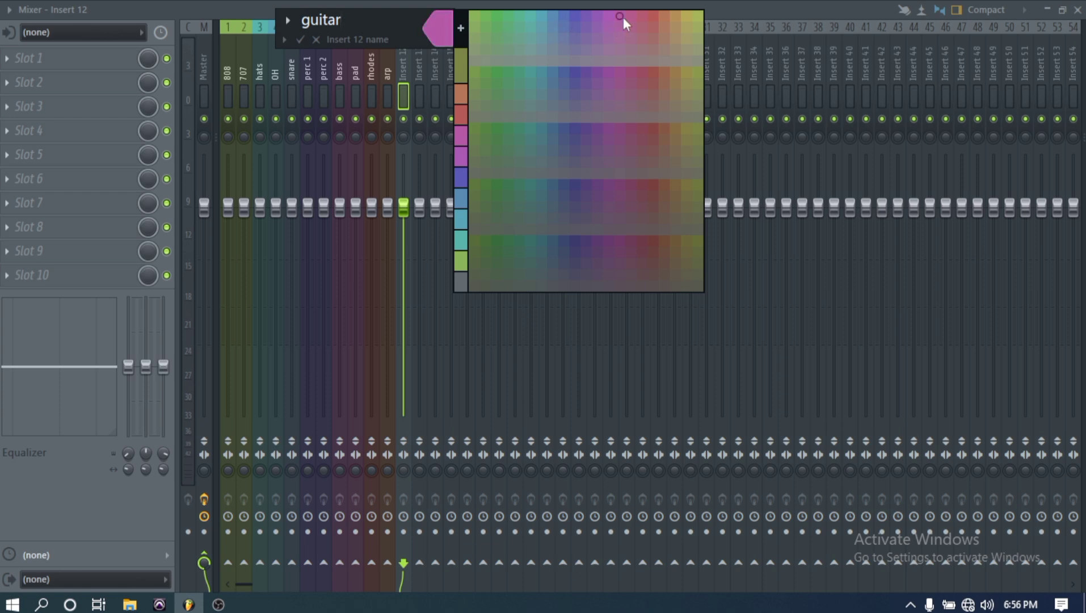
{"action": "left_click", "coordinate": [649, 17]}
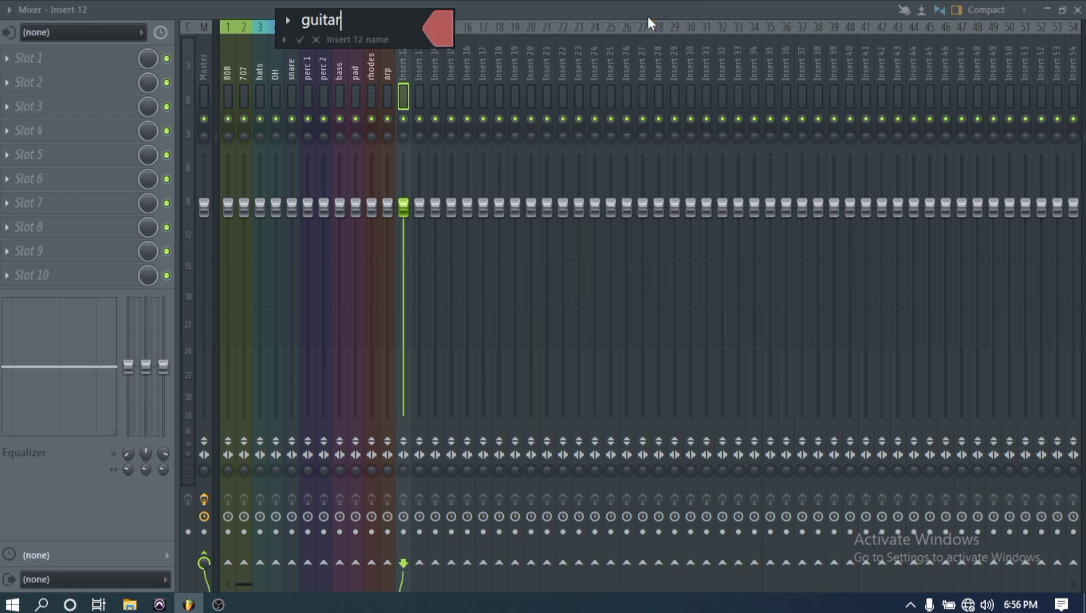
{"action": "left_click", "coordinate": [308, 44]}
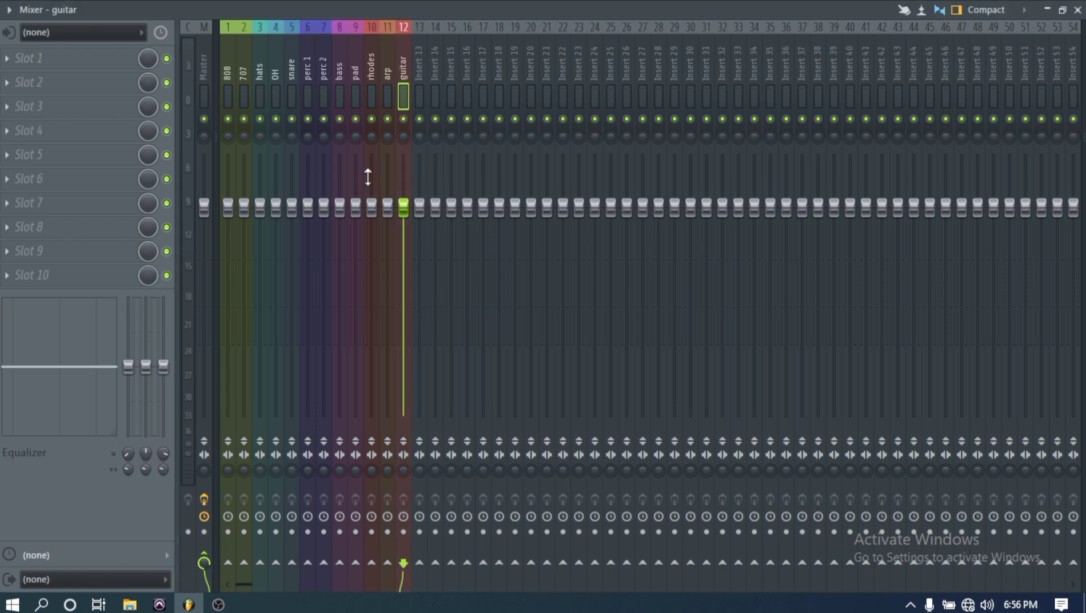
- Play the song and raise the volume fader of the guitar mixer track slightly
{"action": "key", "text": "space"}
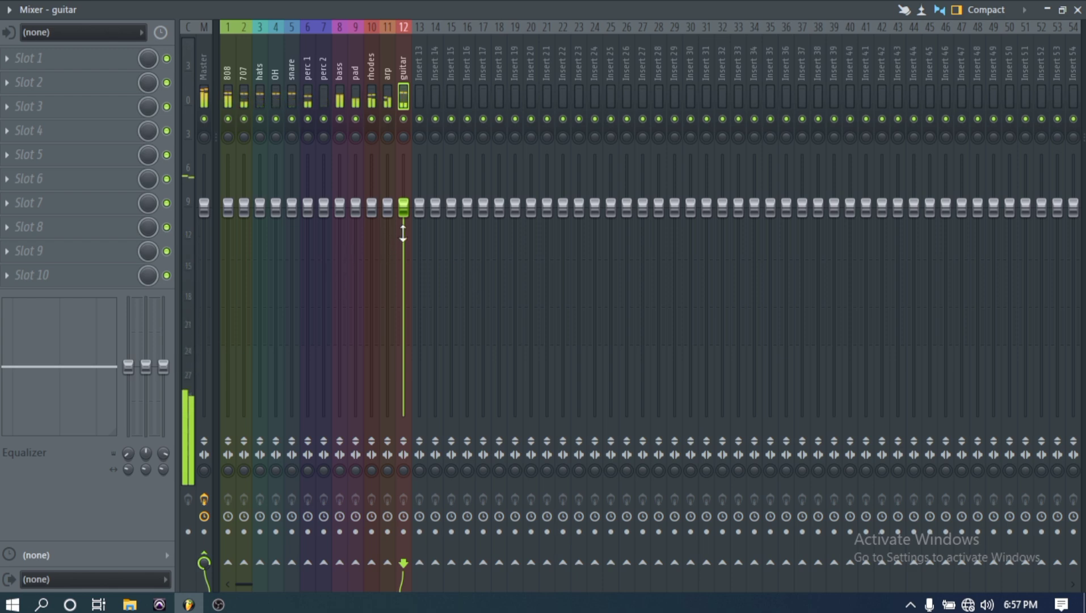
{"action": "mouse_move", "coordinate": [404, 208]}
{"action": "left_mouse_down"}
{"action": "mouse_move", "coordinate": [403, 168]}
{"action": "mouse_move", "coordinate": [403, 187]}
{"action": "left_mouse_up"}
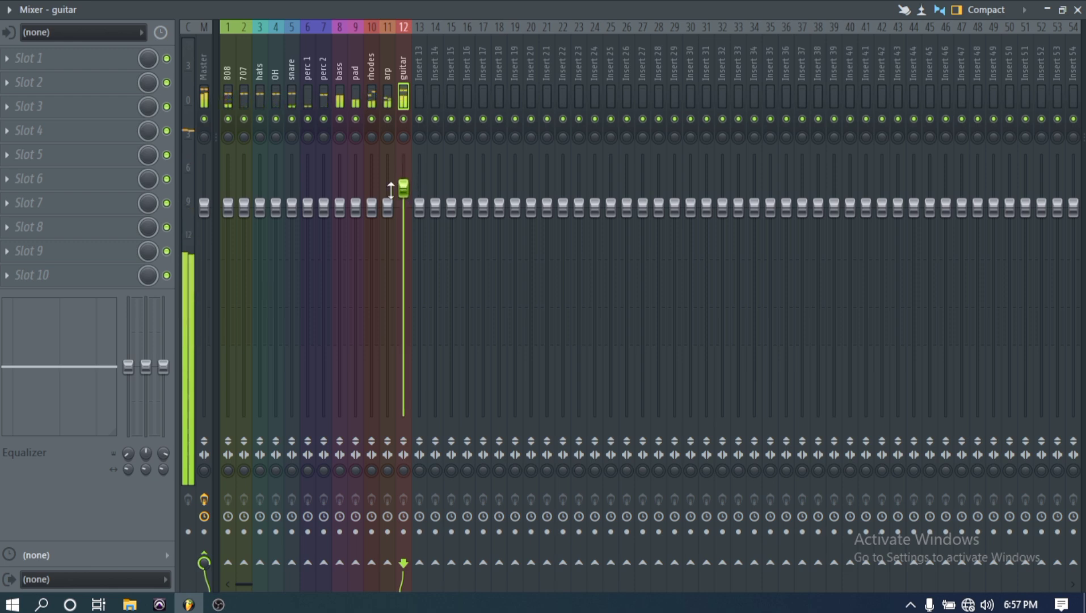
- Balance the mix by slightly raising the 707 and snare mixer faders and slightly lowering the perc 1 and guitar faders
{"action": "mouse_move", "coordinate": [228, 208]}
{"action": "left_mouse_down"}
{"action": "mouse_move", "coordinate": [228, 176]}
{"action": "mouse_move", "coordinate": [228, 208]}
{"action": "mouse_move", "coordinate": [244, 201]}
{"action": "mouse_move", "coordinate": [244, 152]}
{"action": "mouse_move", "coordinate": [244, 193]}
{"action": "left_mouse_up"}
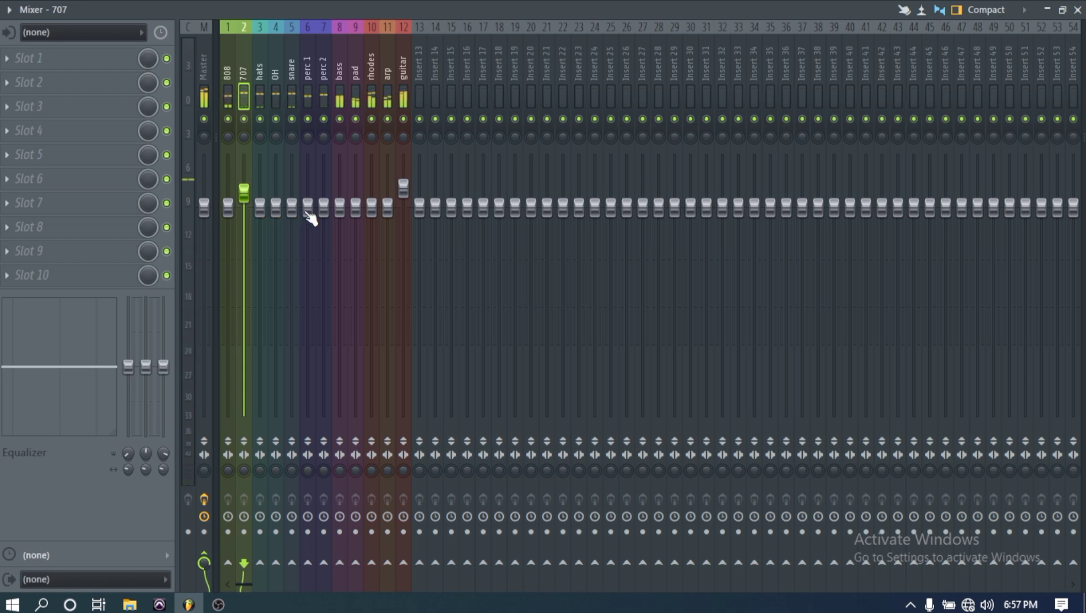
{"action": "left_click_drag", "start_coordinate": [308, 215], "coordinate": [245, 199]}
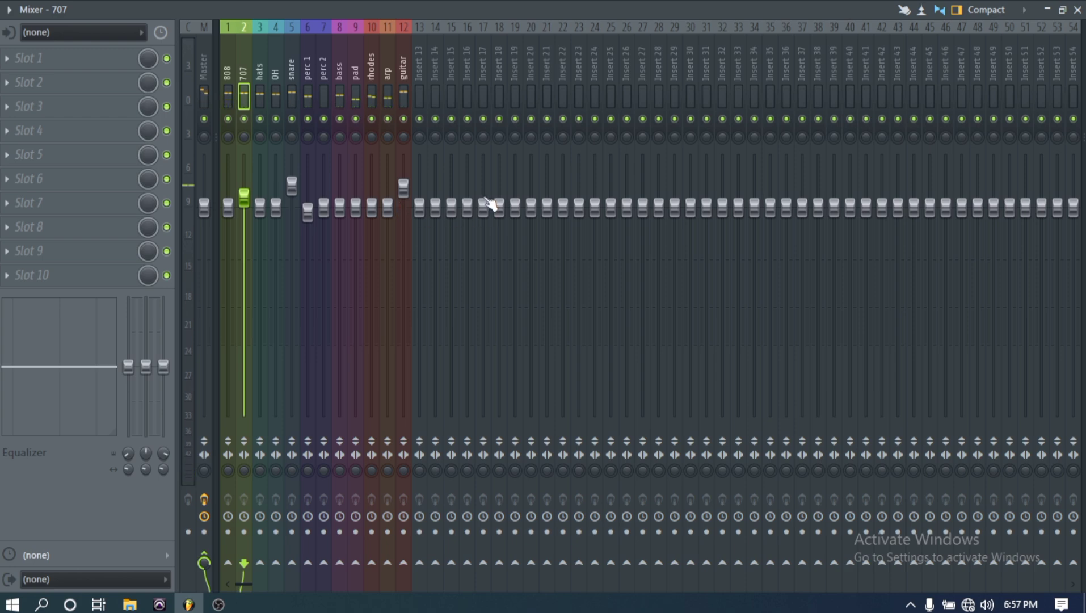
{"action": "left_click", "coordinate": [292, 185]}
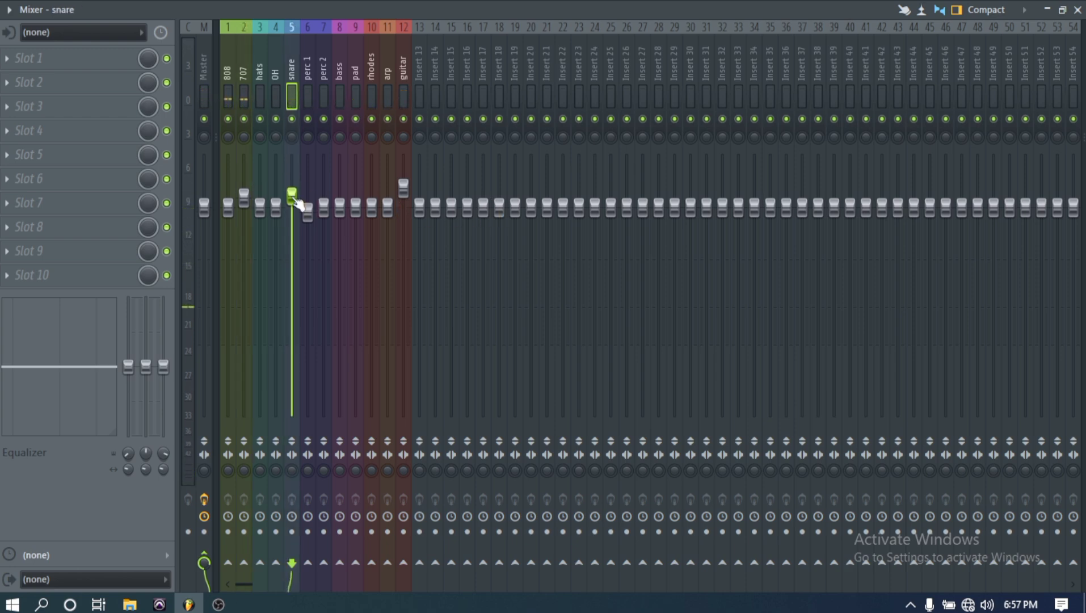
{"action": "left_click", "coordinate": [403, 186]}
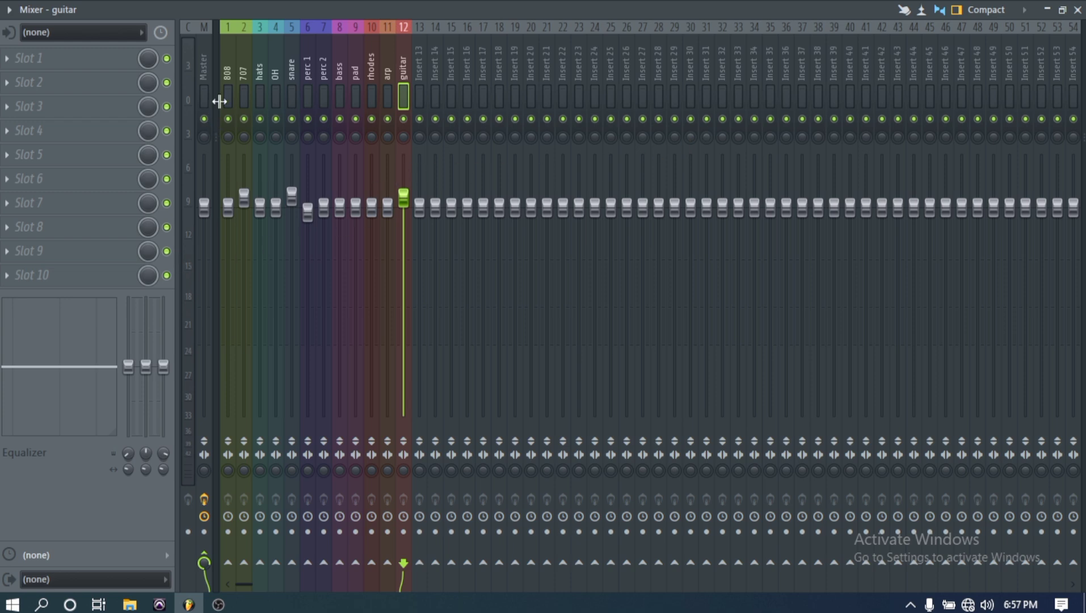
{"action": "left_click", "coordinate": [226, 77]}
{"action": "left_click", "coordinate": [245, 77]}
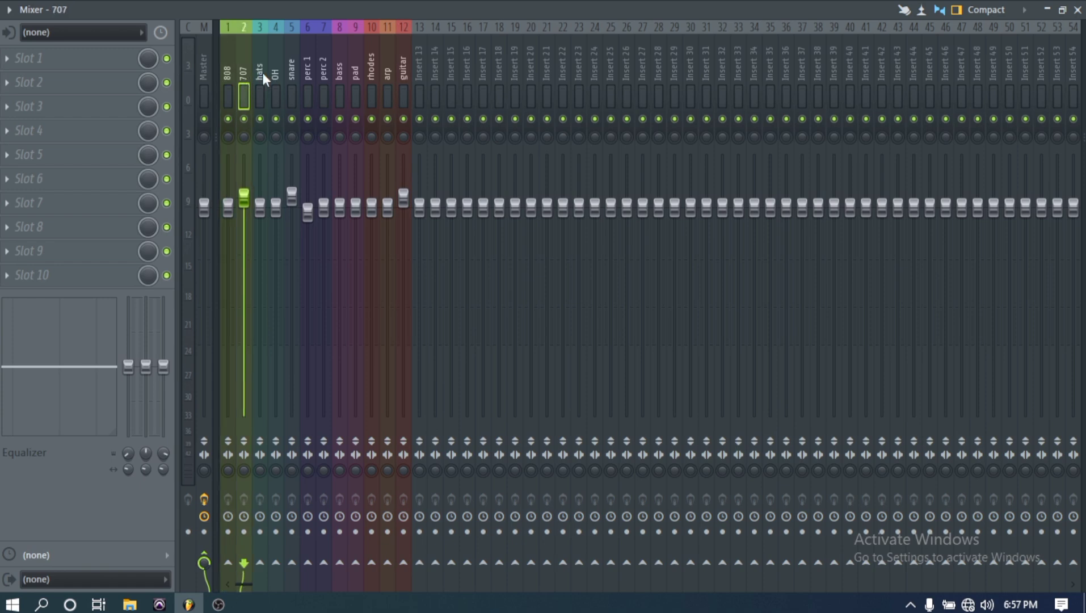
{"action": "left_click", "coordinate": [261, 73]}
- Load FabFilter Pro-Q 3 into effect slot 1 of the 808 mixer track and move its window fully into view
{"action": "left_click", "coordinate": [230, 75]}
{"action": "left_click", "coordinate": [88, 33]}
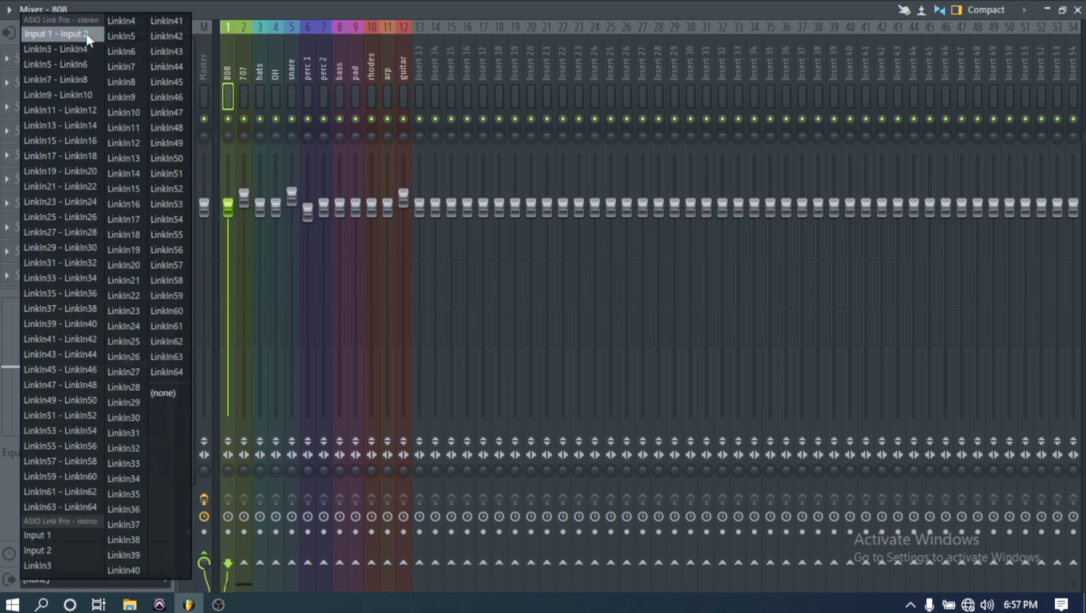
{"action": "left_click", "coordinate": [437, 5]}
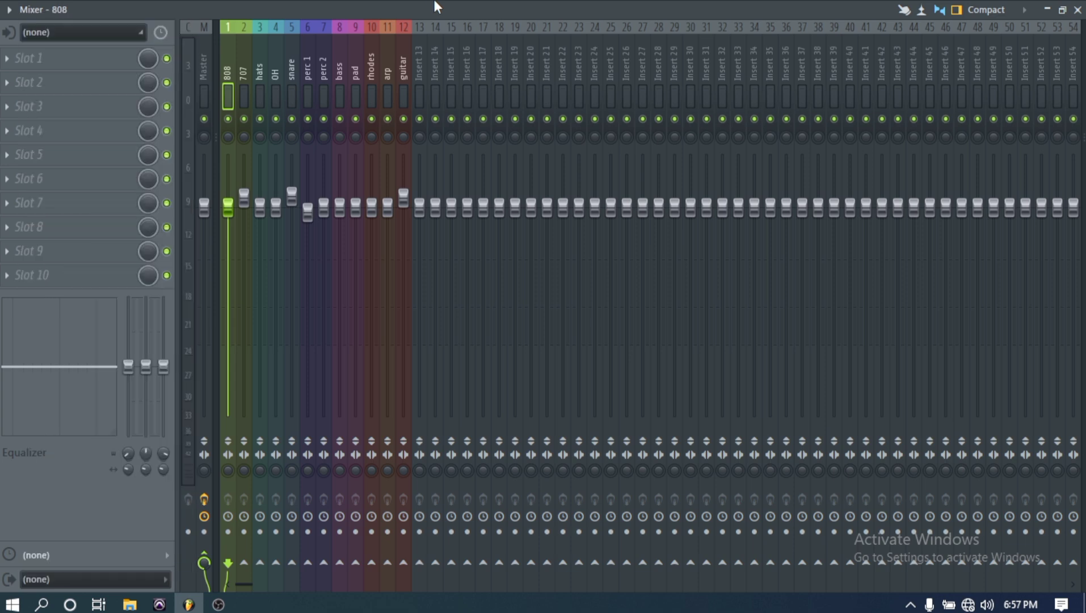
{"action": "left_click", "coordinate": [96, 60]}
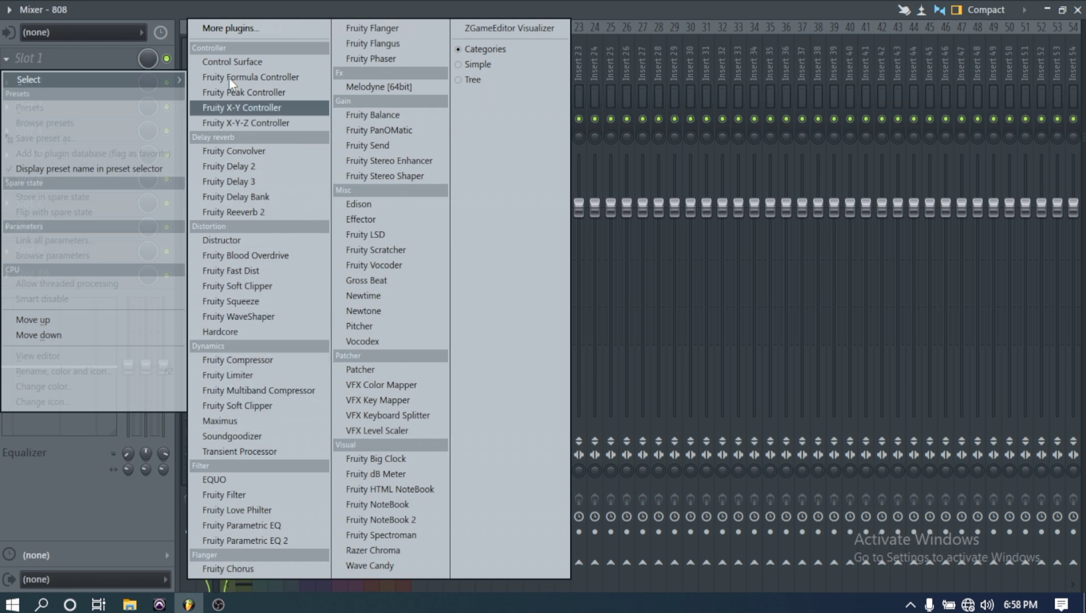
{"action": "left_click", "coordinate": [230, 28]}
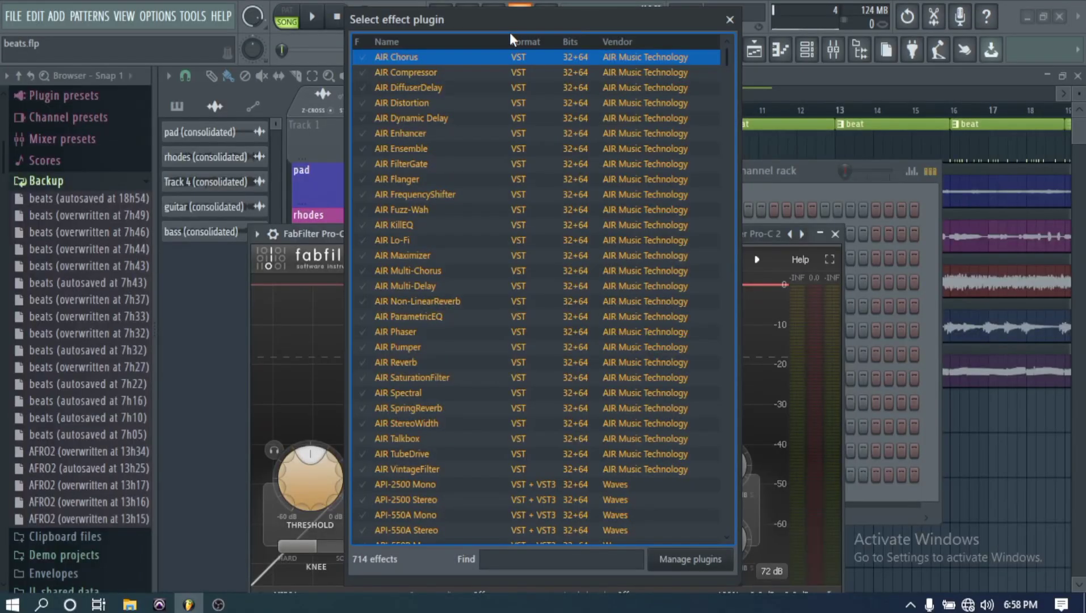
{"action": "type", "text": "fabfil"}
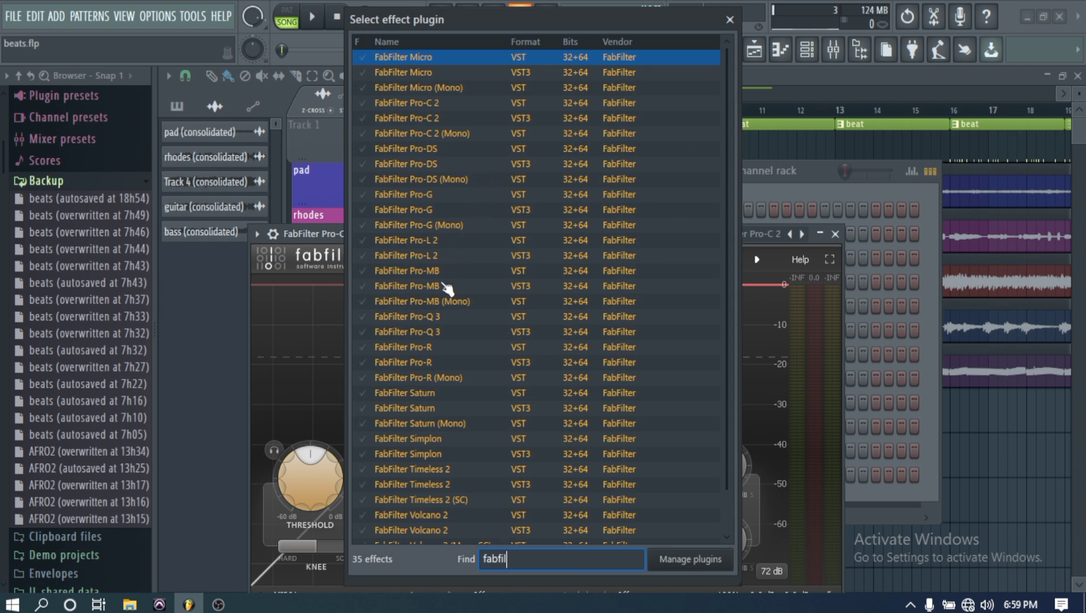
{"action": "double_click", "coordinate": [436, 316]}
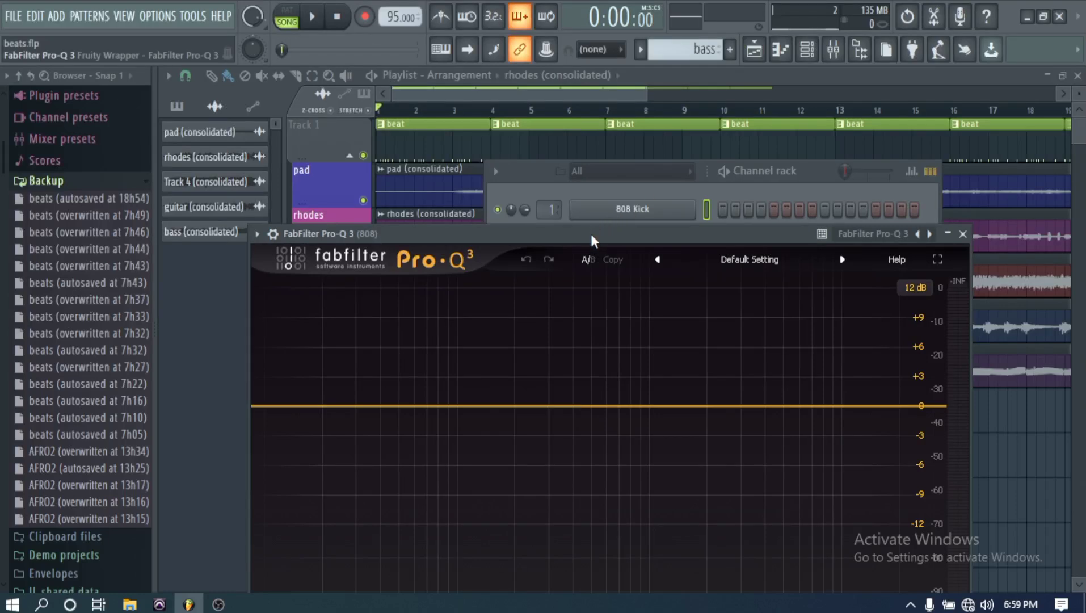
{"action": "left_click_drag", "start_coordinate": [592, 238], "coordinate": [562, 141]}
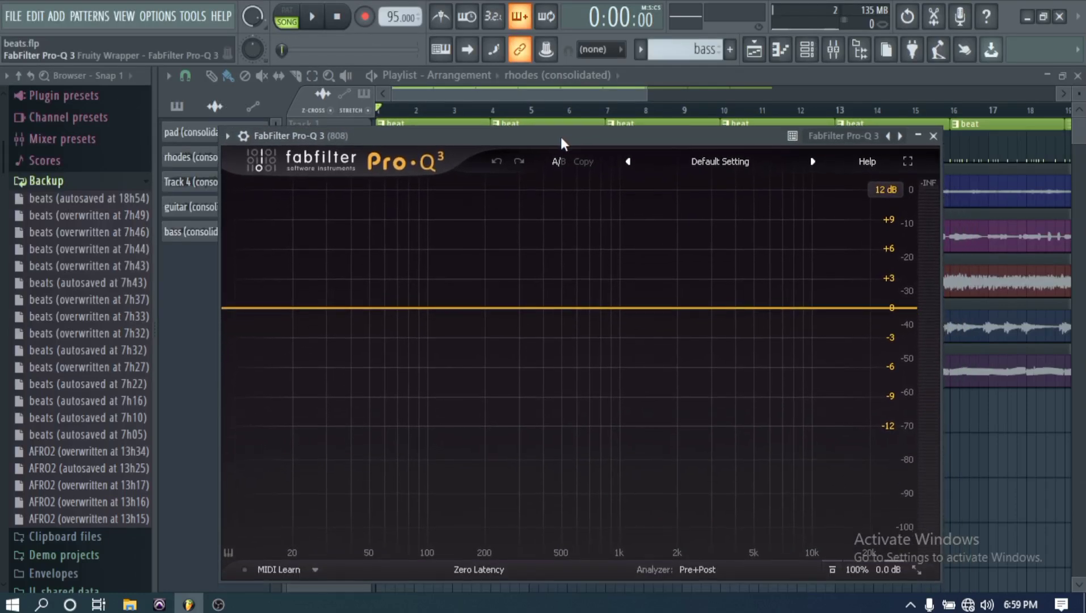
- Play the song and add a low cut band to the 808 equalizer at 20.261 Hz with a 24 dB/oct slope
{"action": "left_click", "coordinate": [312, 17]}
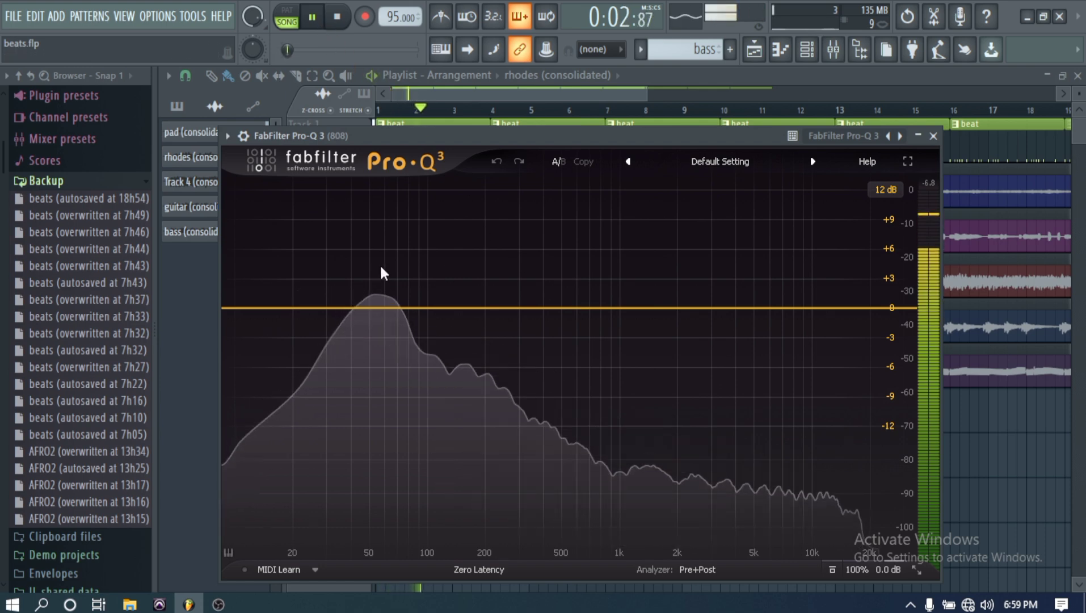
{"action": "left_click", "coordinate": [259, 308]}
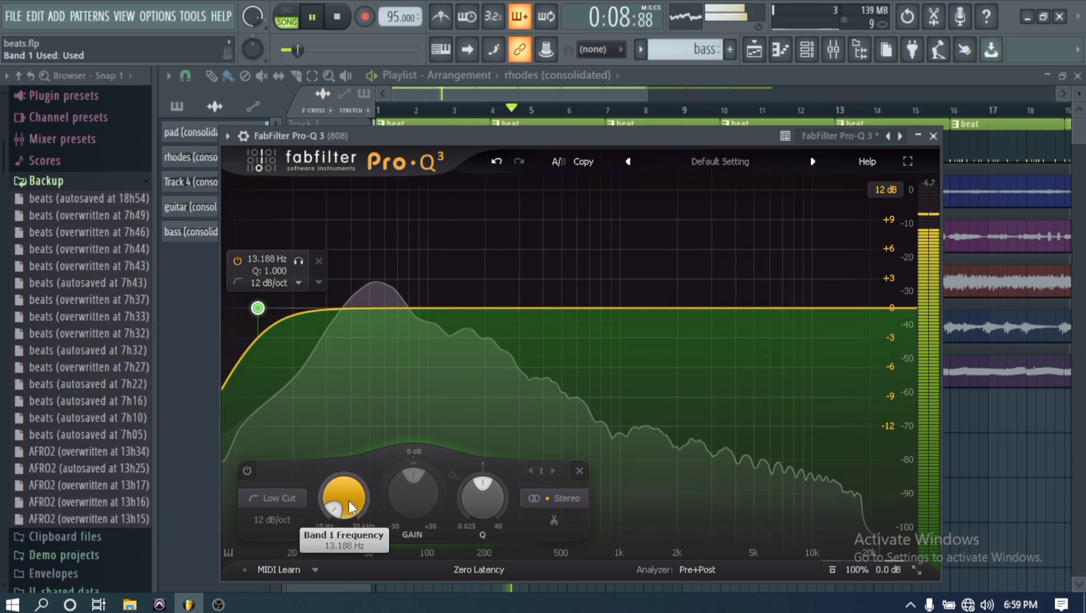
{"action": "scroll", "coordinate": [347, 501], "scroll_direction": "up", "scroll_amount": 3}
{"action": "scroll", "coordinate": [349, 506], "scroll_direction": "up", "scroll_amount": 2}
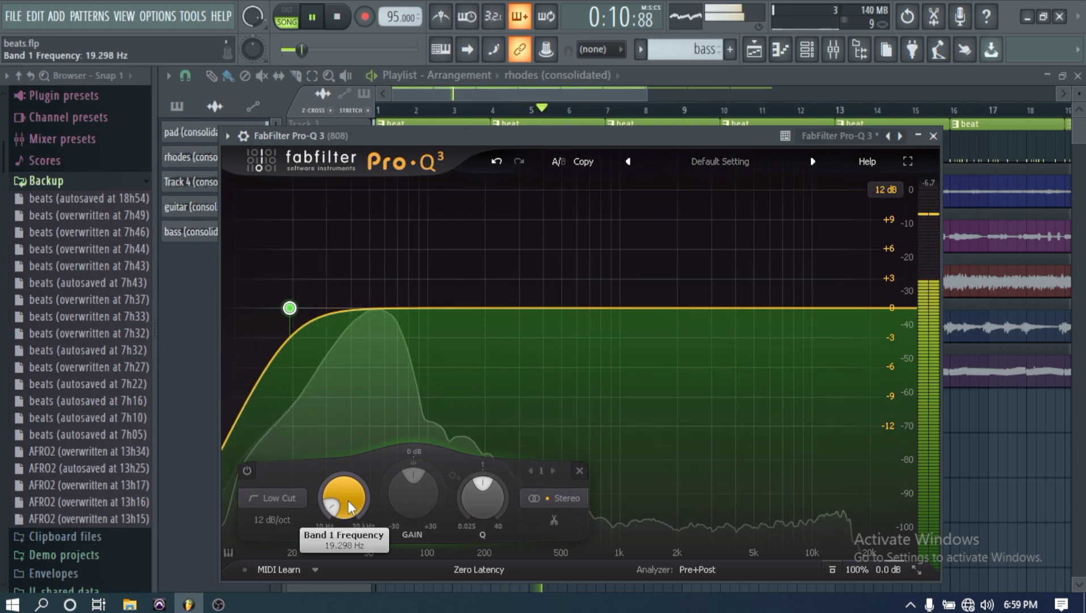
{"action": "scroll", "coordinate": [349, 502], "scroll_direction": "up", "scroll_amount": 1}
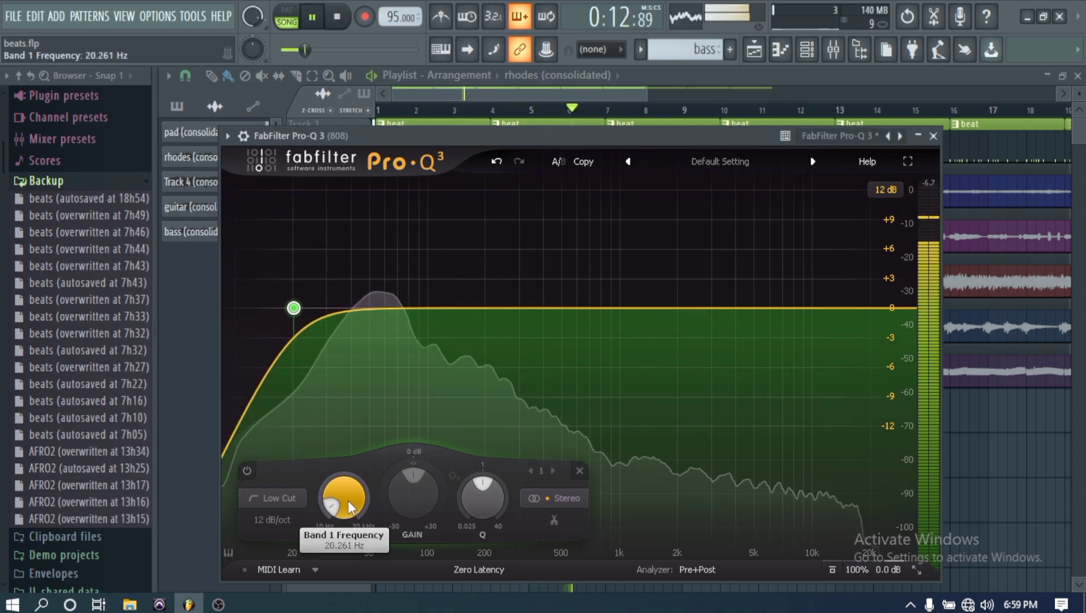
{"action": "mouse_move", "coordinate": [290, 321]}
{"action": "left_click", "coordinate": [286, 283]}
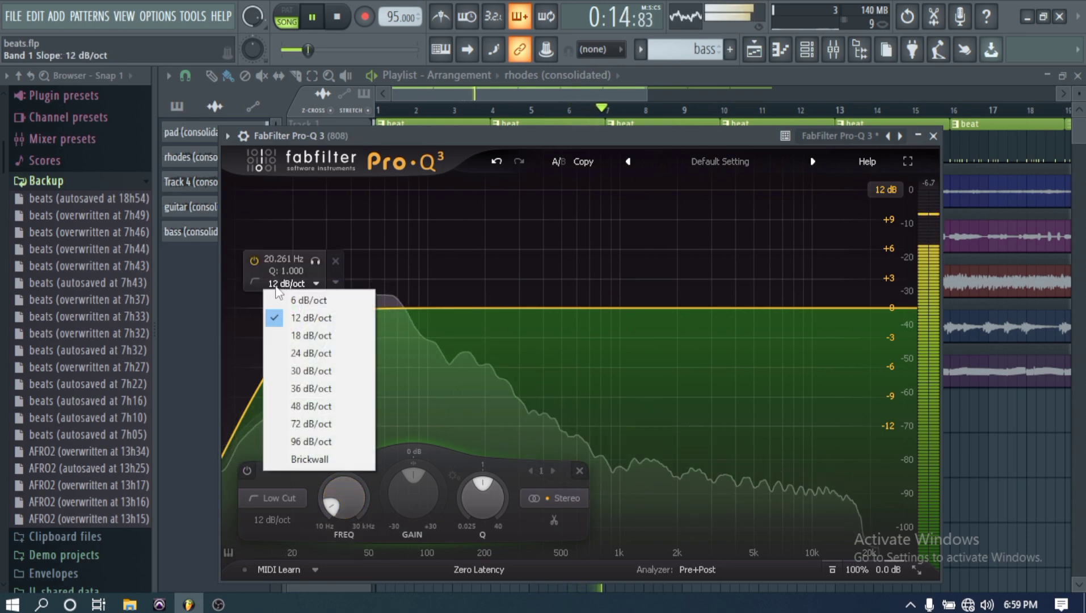
{"action": "left_click", "coordinate": [294, 353]}
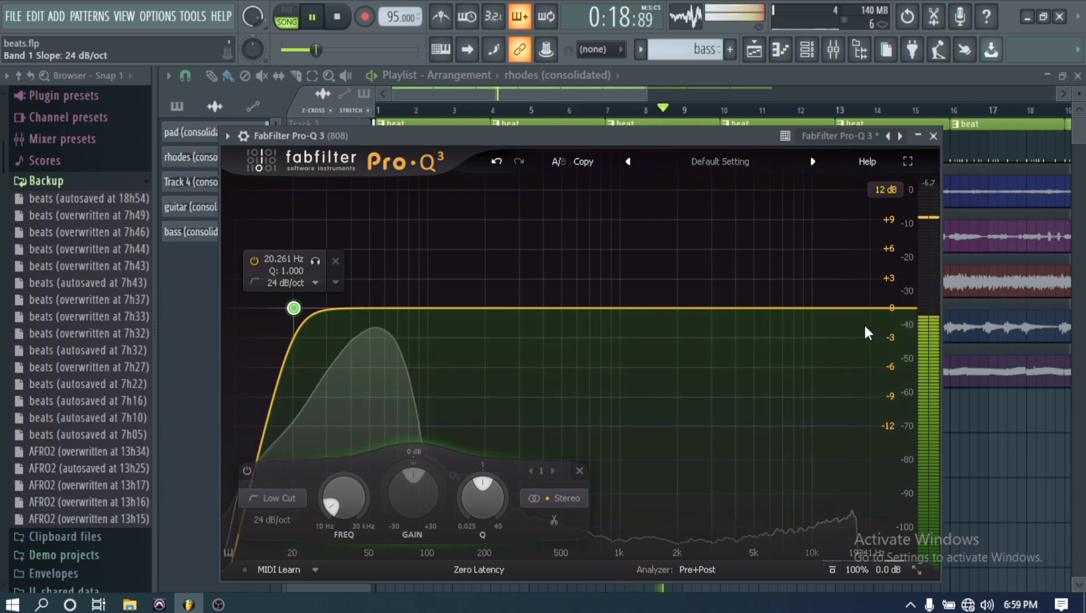
- Add a 12 dB/oct high cut band to the 808 equalizer and lower its frequency to just under 200 Hz
{"action": "left_click", "coordinate": [857, 308]}
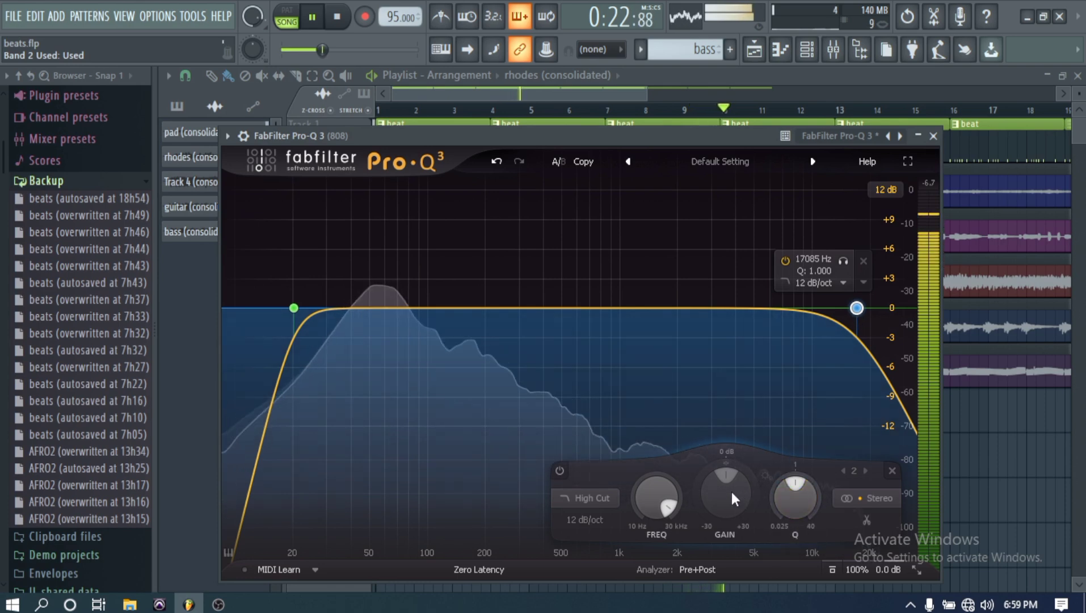
{"action": "left_click_drag", "start_coordinate": [665, 503], "coordinate": [662, 503]}
{"action": "scroll", "coordinate": [659, 497], "scroll_direction": "down", "scroll_amount": 8}
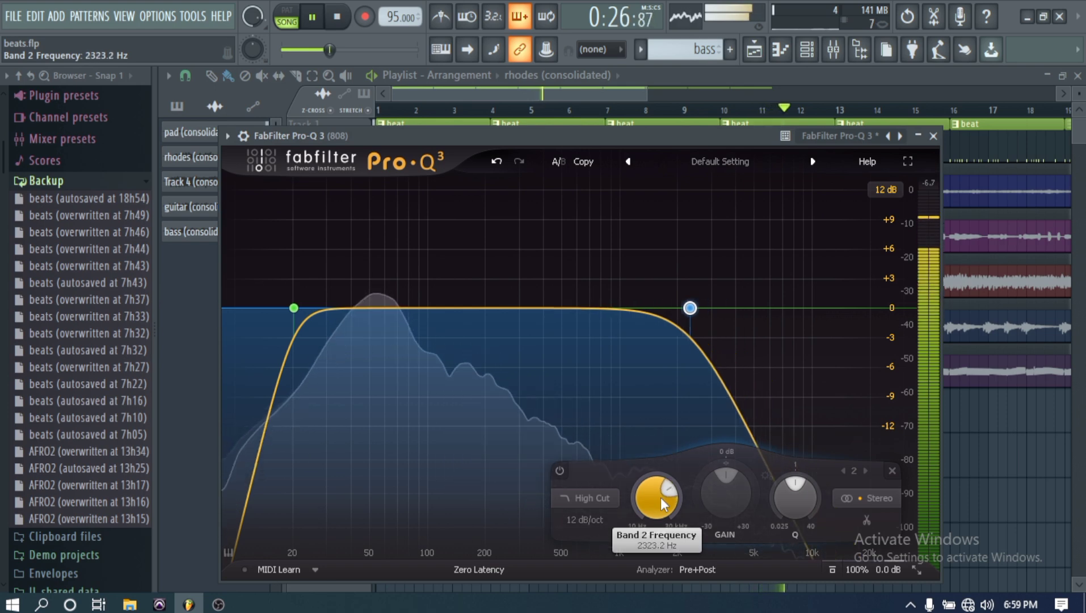
{"action": "scroll", "coordinate": [660, 497], "scroll_direction": "down", "scroll_amount": 3}
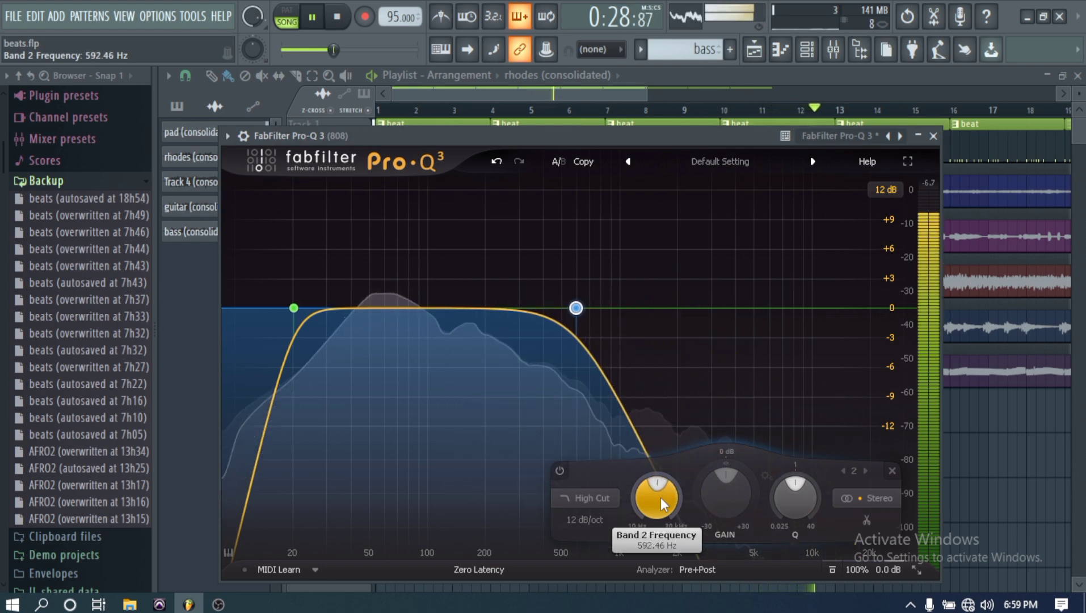
{"action": "scroll", "coordinate": [660, 497], "scroll_direction": "down", "scroll_amount": 7}
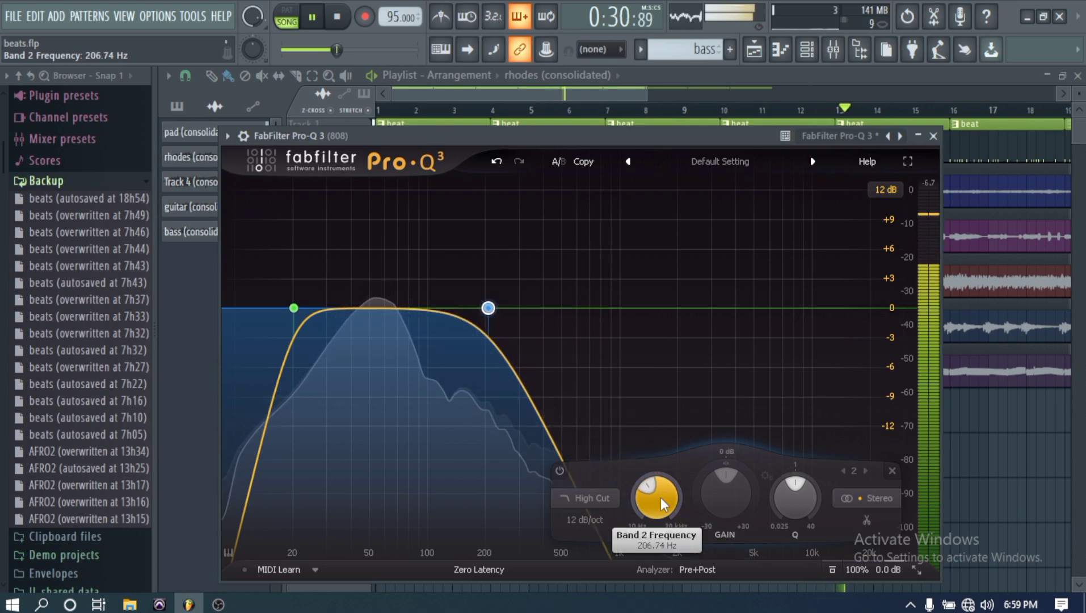
{"action": "scroll", "coordinate": [659, 498], "scroll_direction": "down", "scroll_amount": 1}
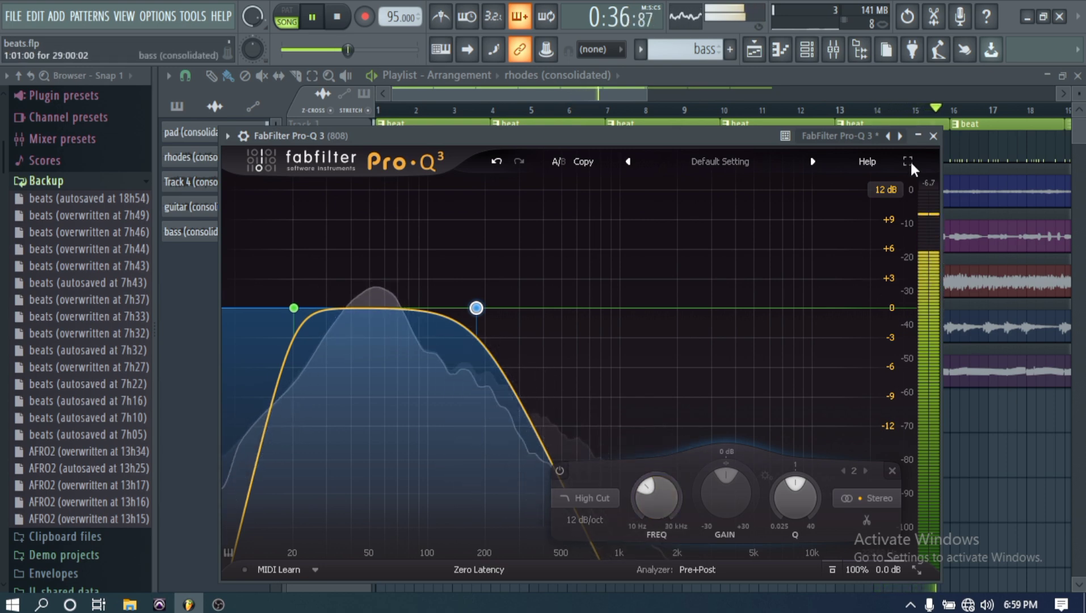
- Close the 808 equalizer, stop playback and save the project
{"action": "left_click", "coordinate": [934, 136]}
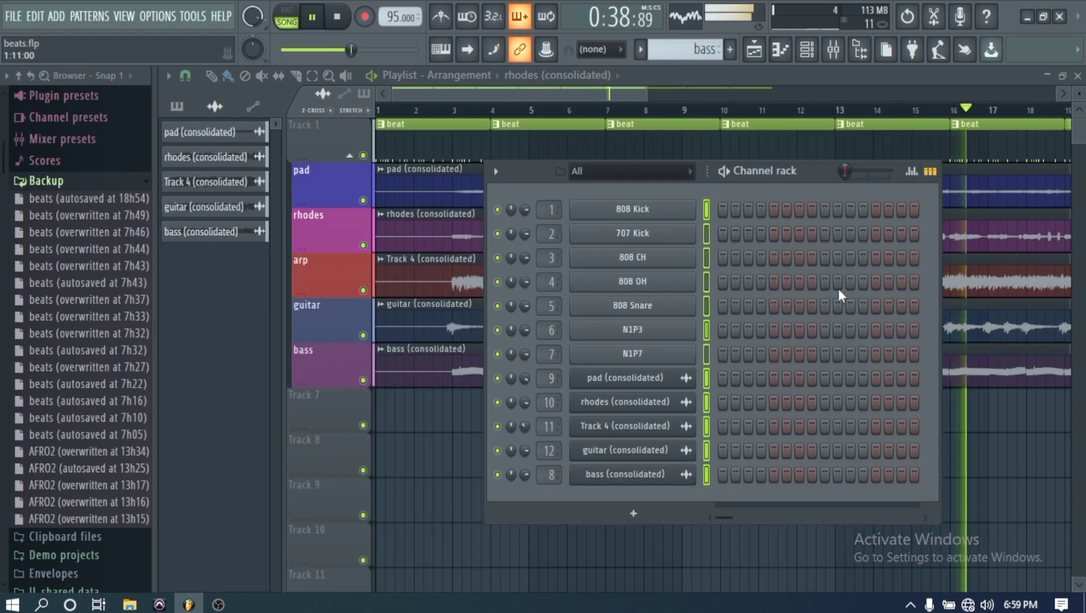
{"action": "key", "text": "space"}
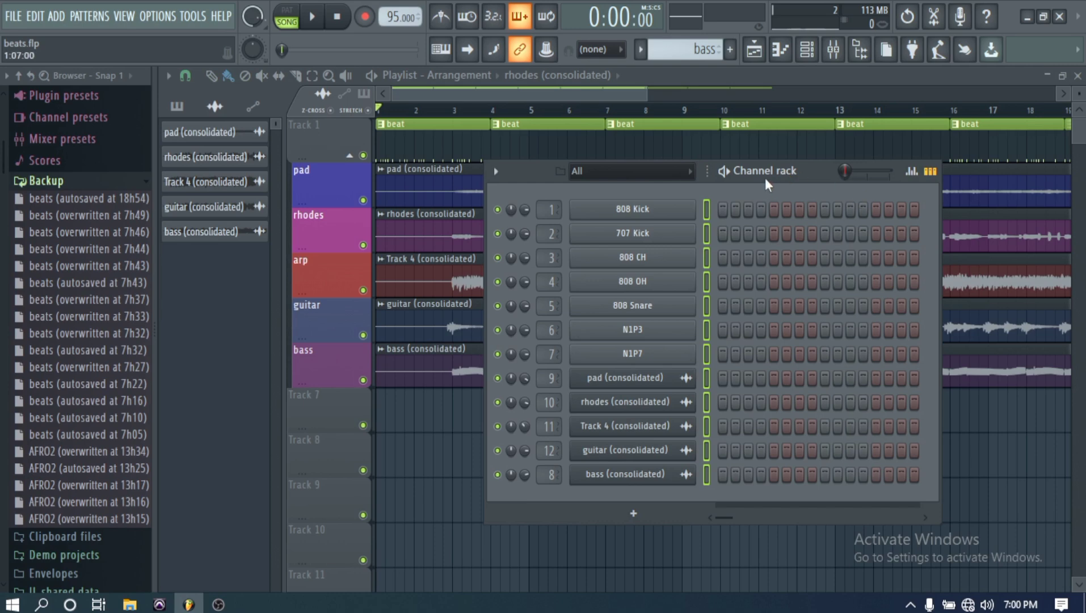
{"action": "left_click", "coordinate": [13, 16]}
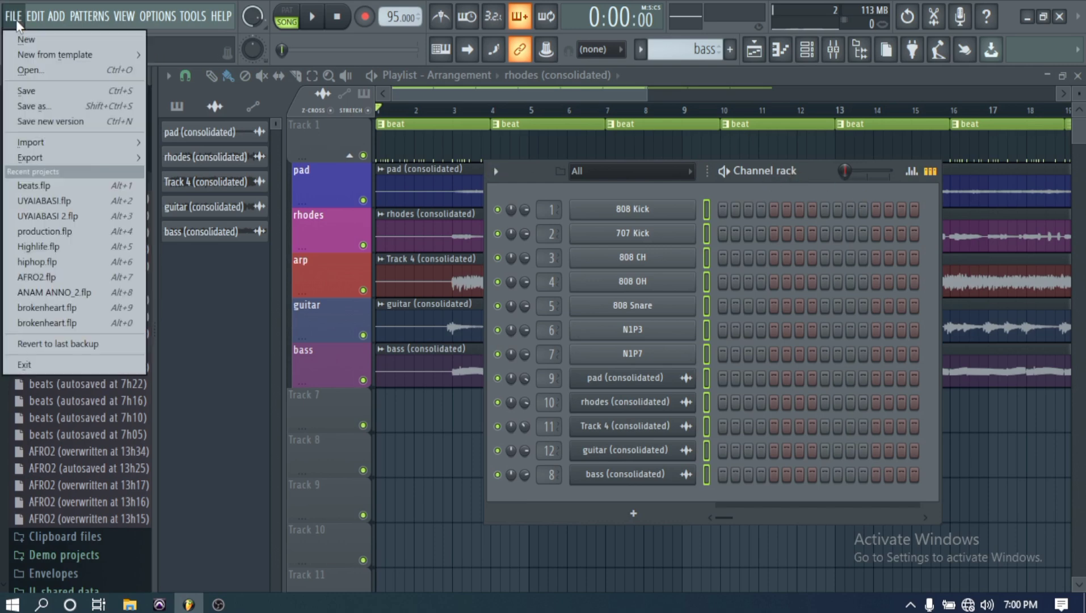
{"action": "left_click", "coordinate": [42, 93]}
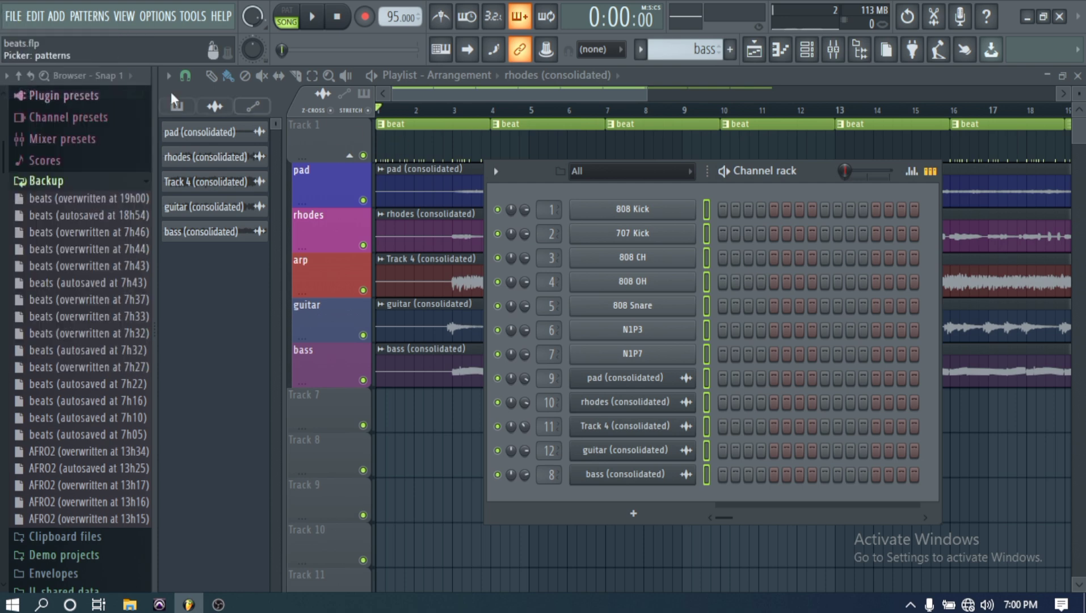
{"action": "left_click", "coordinate": [10, 18]}
{"action": "mouse_move", "coordinate": [57, 163]}
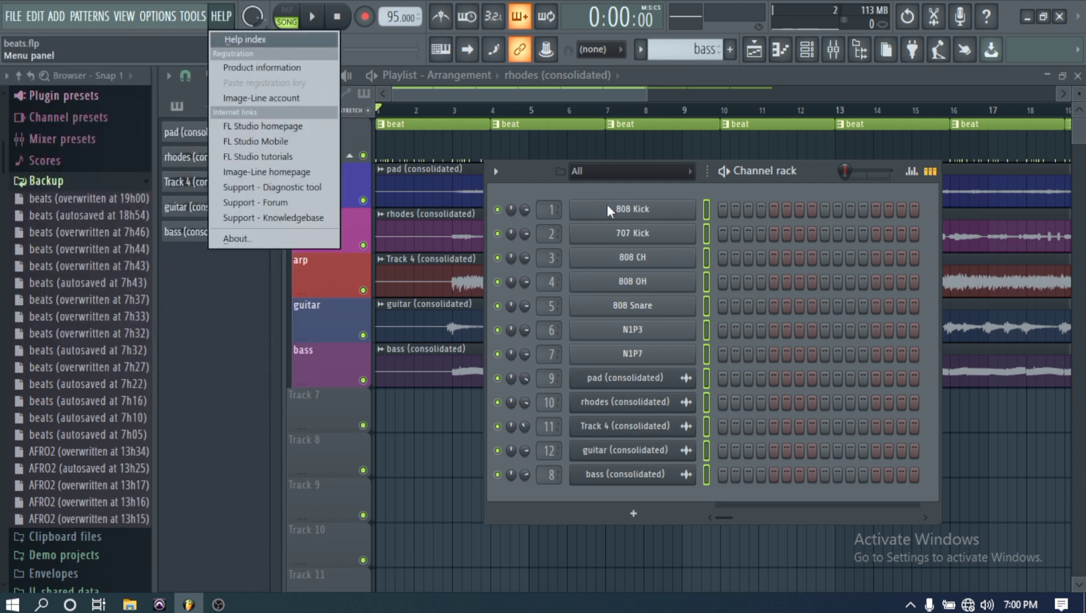
{"action": "left_click", "coordinate": [803, 114]}
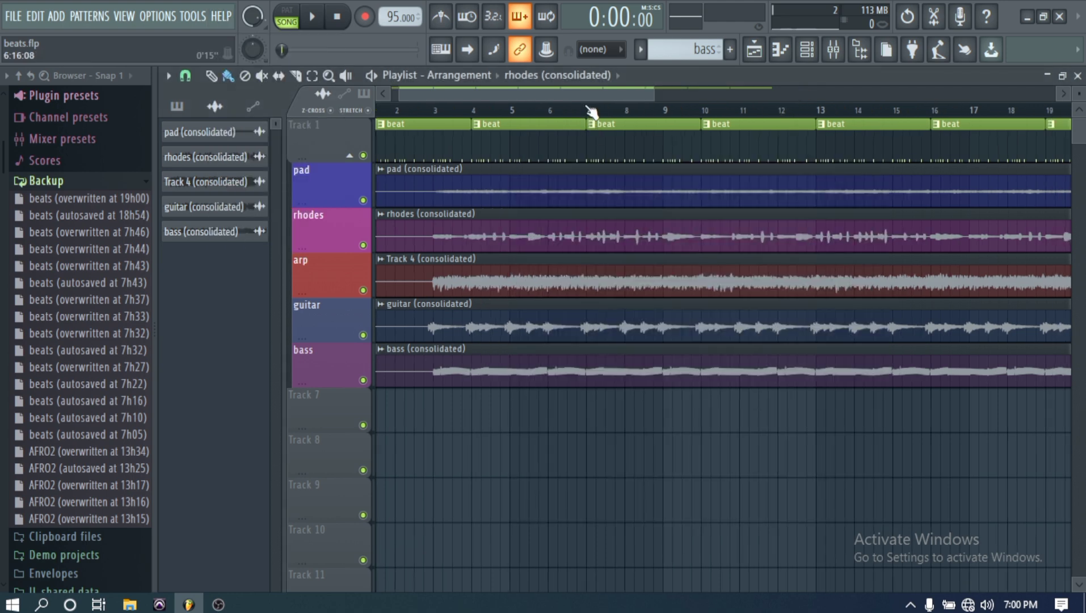
- Select the whole song in the playlist, from bar 1 through bar 31, and save the project
{"action": "left_click_drag", "start_coordinate": [604, 92], "coordinate": [828, 73]}
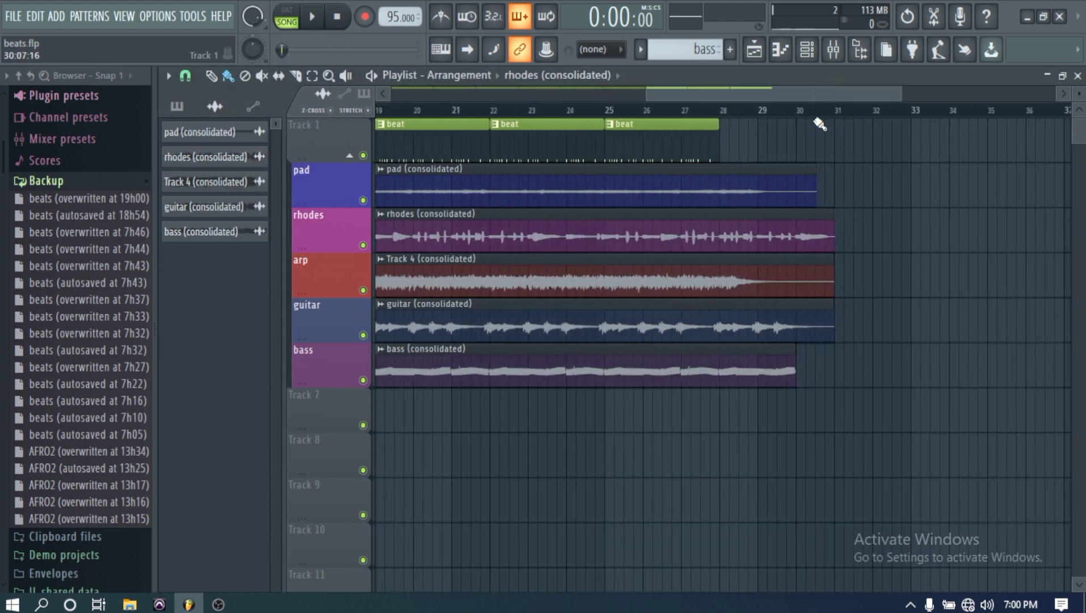
{"action": "mouse_move", "coordinate": [818, 112]}
{"action": "left_mouse_down"}
{"action": "mouse_move", "coordinate": [841, 113]}
{"action": "mouse_move", "coordinate": [497, 138]}
{"action": "mouse_move", "coordinate": [315, 134]}
{"action": "mouse_move", "coordinate": [7, 149]}
{"action": "left_mouse_up"}
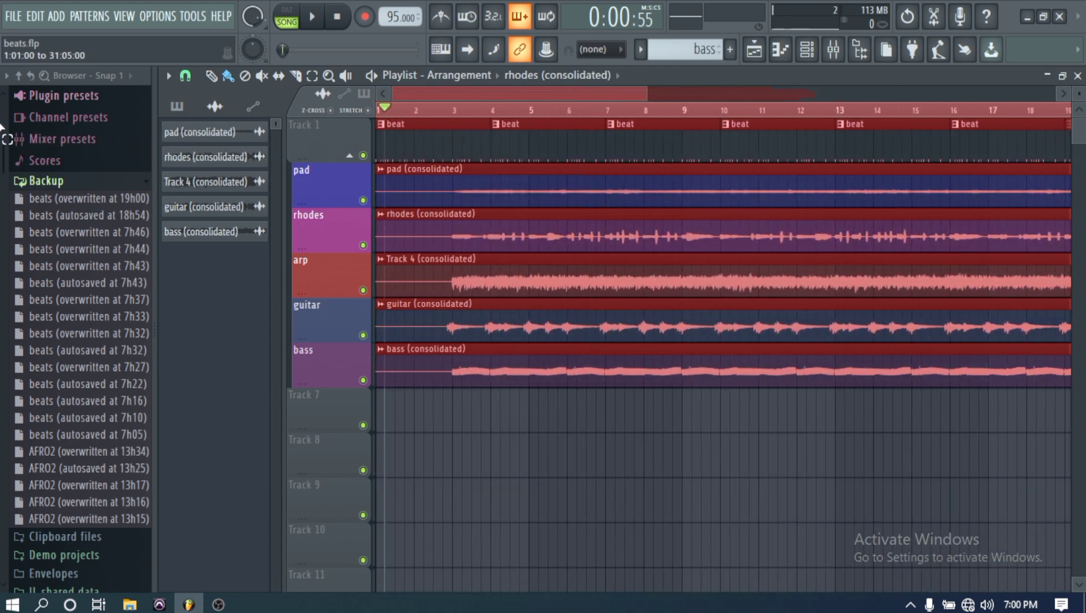
{"action": "left_click", "coordinate": [12, 17]}
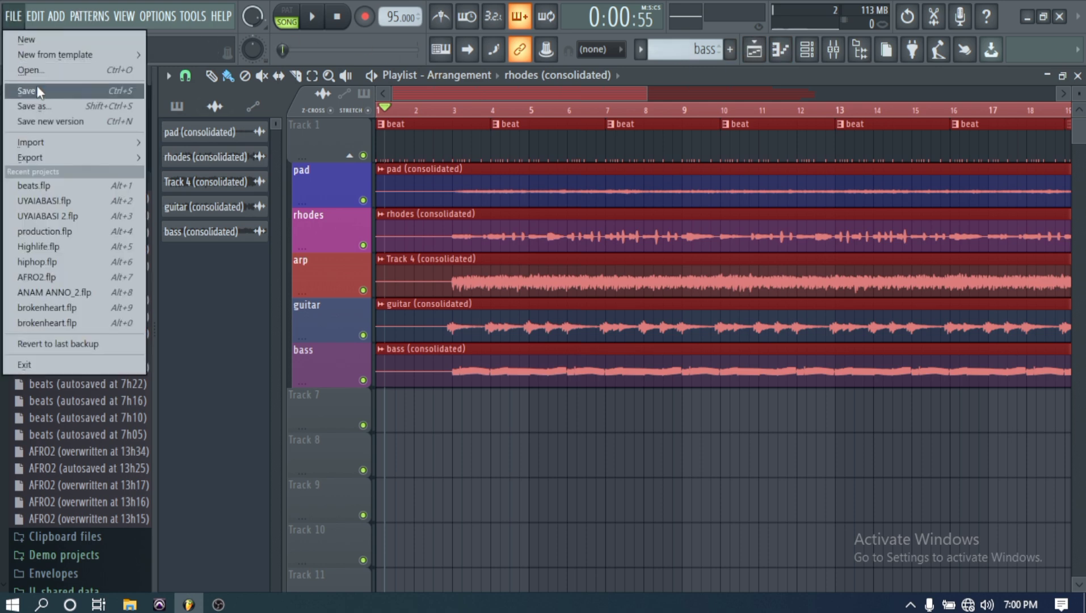
{"action": "left_click", "coordinate": [29, 90]}
- Export the selected song as 16-bit WAV files named beats into the production tutorial folder, with split mixer tracks enabled
{"action": "left_click", "coordinate": [15, 18]}
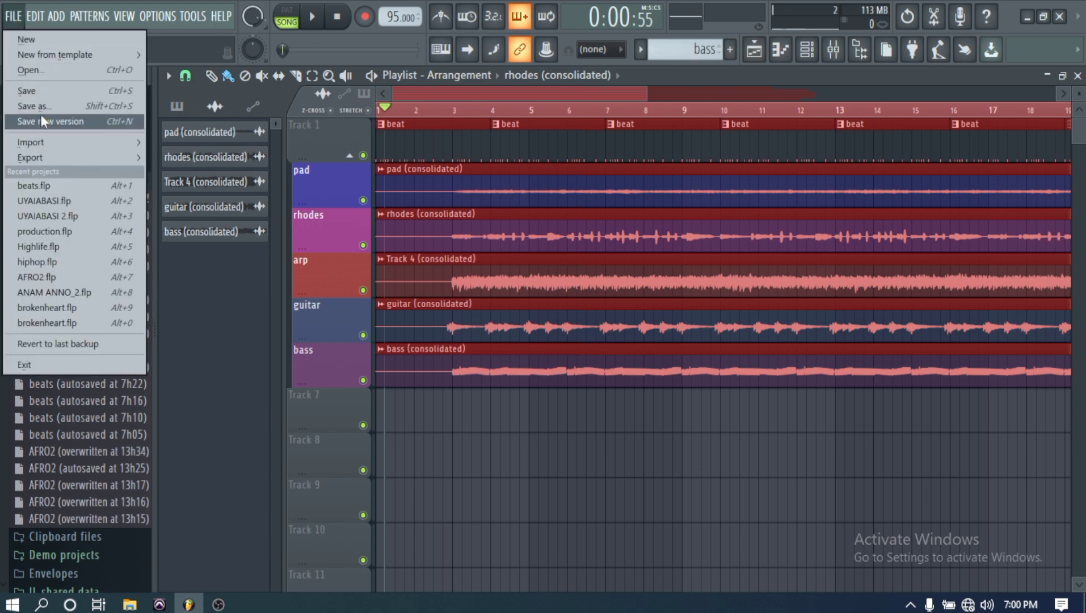
{"action": "mouse_move", "coordinate": [100, 158]}
{"action": "left_click", "coordinate": [193, 172]}
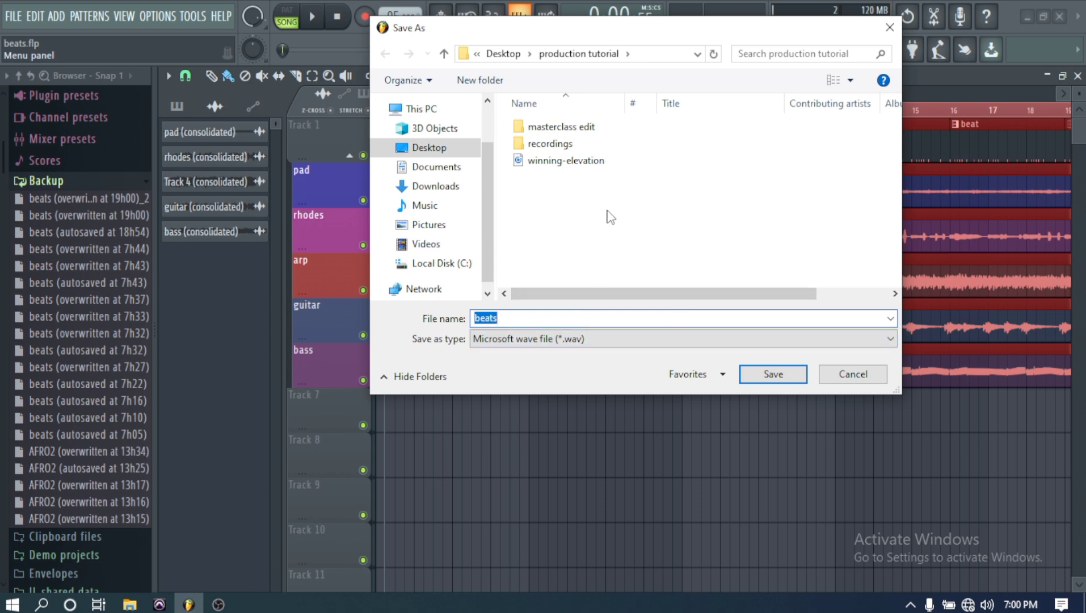
{"action": "left_click", "coordinate": [784, 375]}
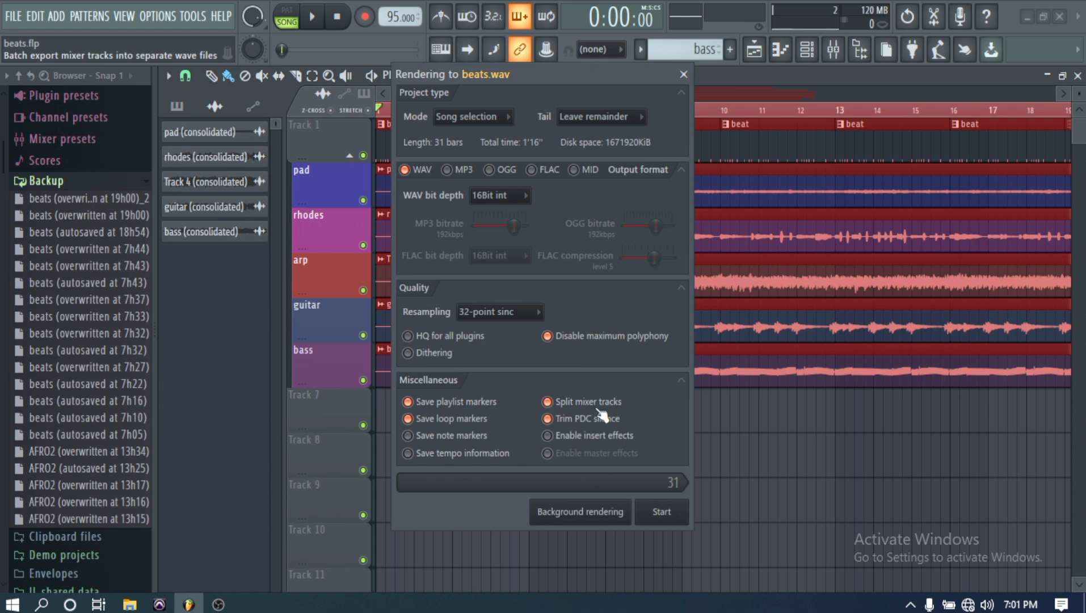
{"action": "left_click", "coordinate": [553, 404]}
{"action": "left_click", "coordinate": [560, 410]}
{"action": "left_click", "coordinate": [648, 512]}
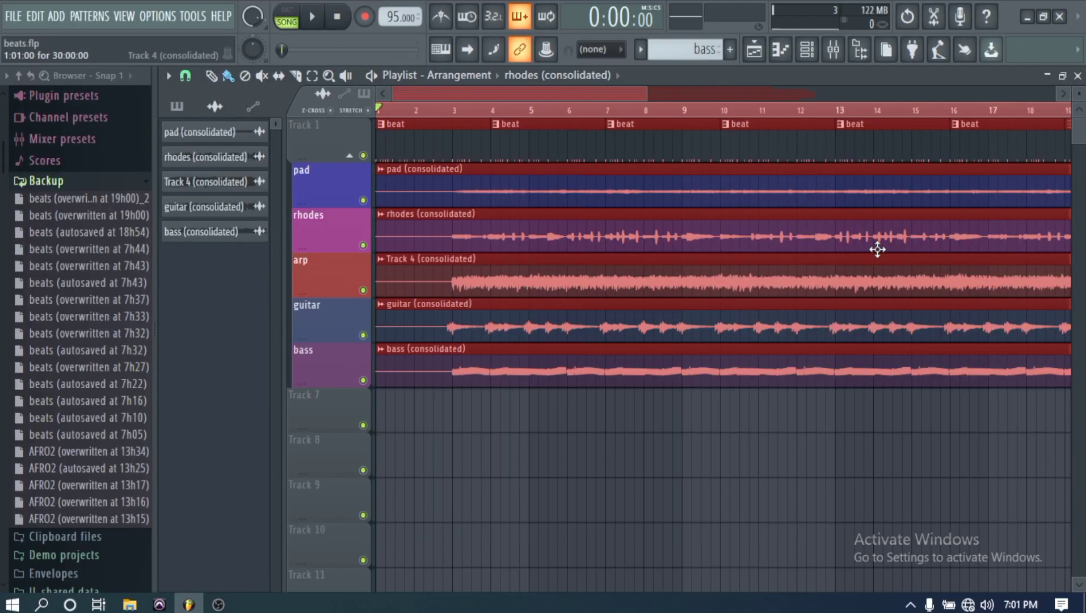
- Switch to a maximized File Explorer window and open the production tutorial folder on the Desktop
{"action": "left_click", "coordinate": [11, 22]}
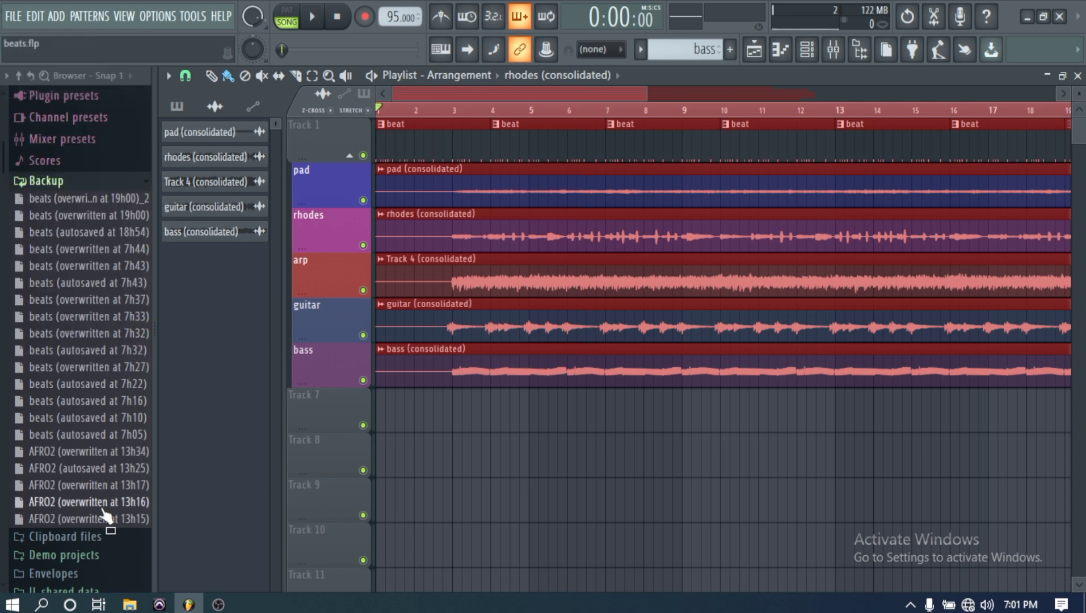
{"action": "left_click", "coordinate": [129, 605]}
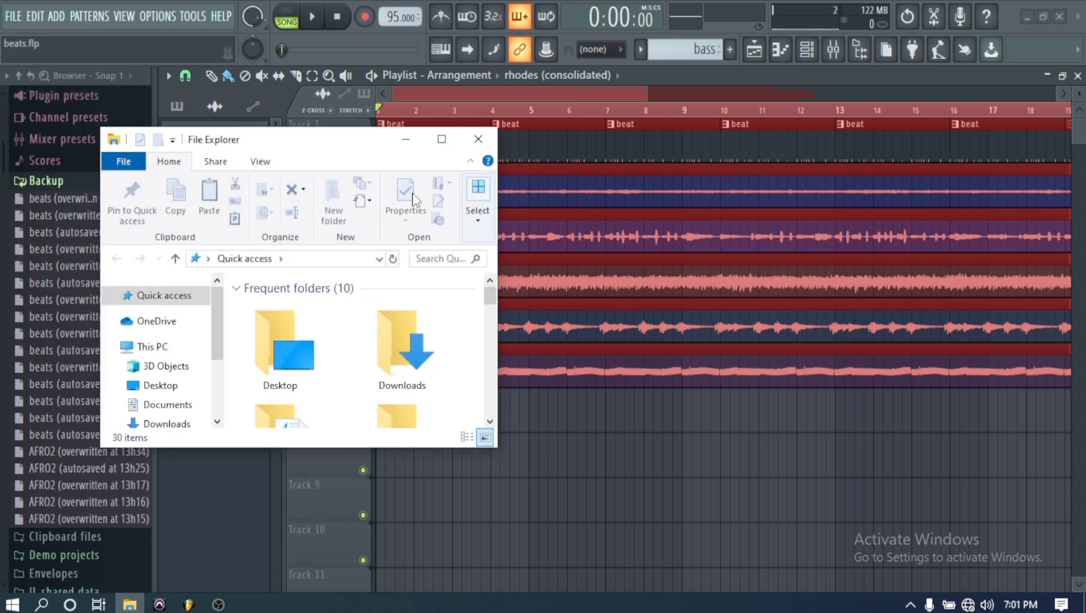
{"action": "left_click", "coordinate": [441, 139]}
{"action": "left_click", "coordinate": [57, 251]}
{"action": "double_click", "coordinate": [242, 447]}
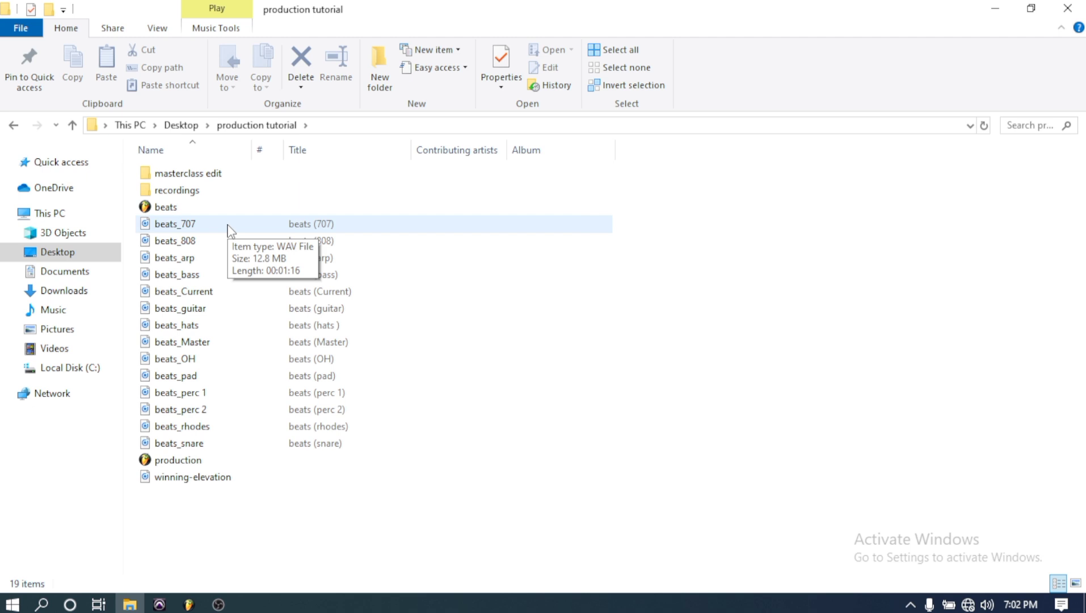
- Review the exported wave files in the folder, including the 808, arp, bass, Current and Master tracks
{"action": "left_click", "coordinate": [203, 243]}
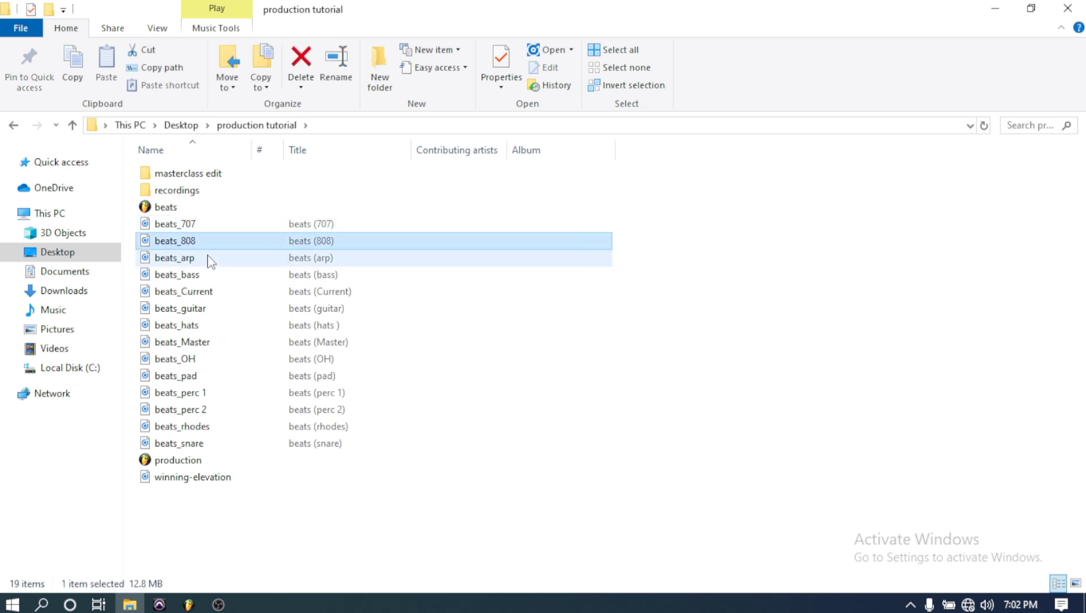
{"action": "left_click", "coordinate": [209, 258]}
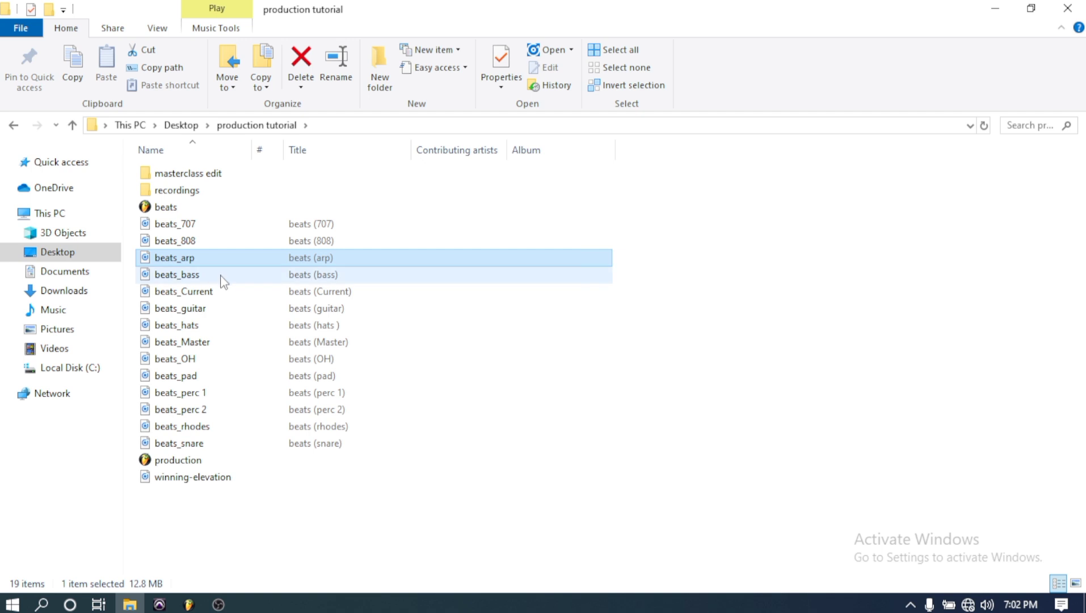
{"action": "left_click", "coordinate": [223, 278]}
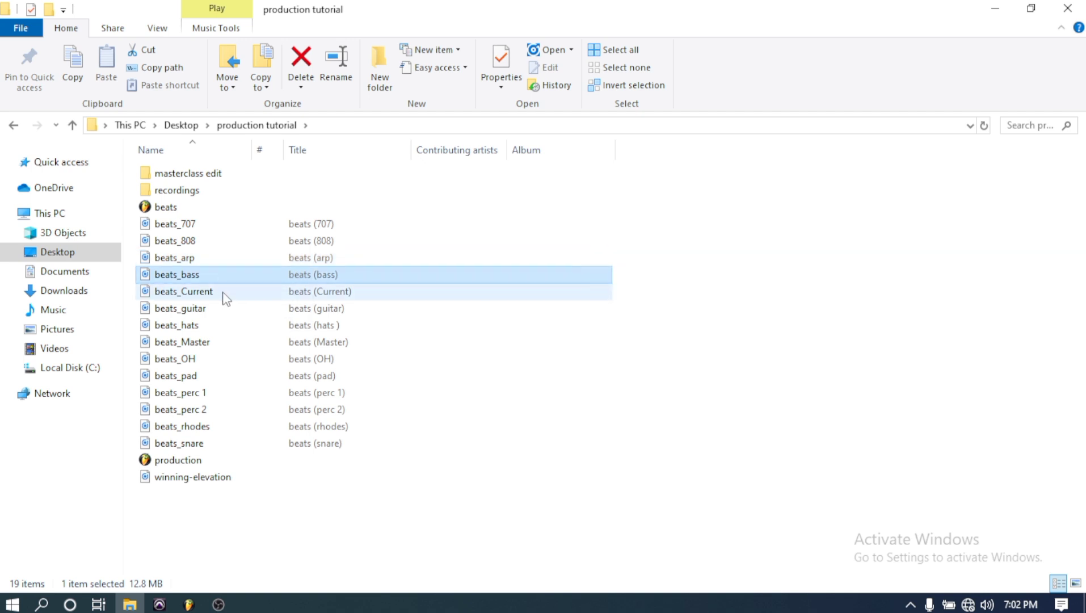
{"action": "left_click", "coordinate": [226, 297]}
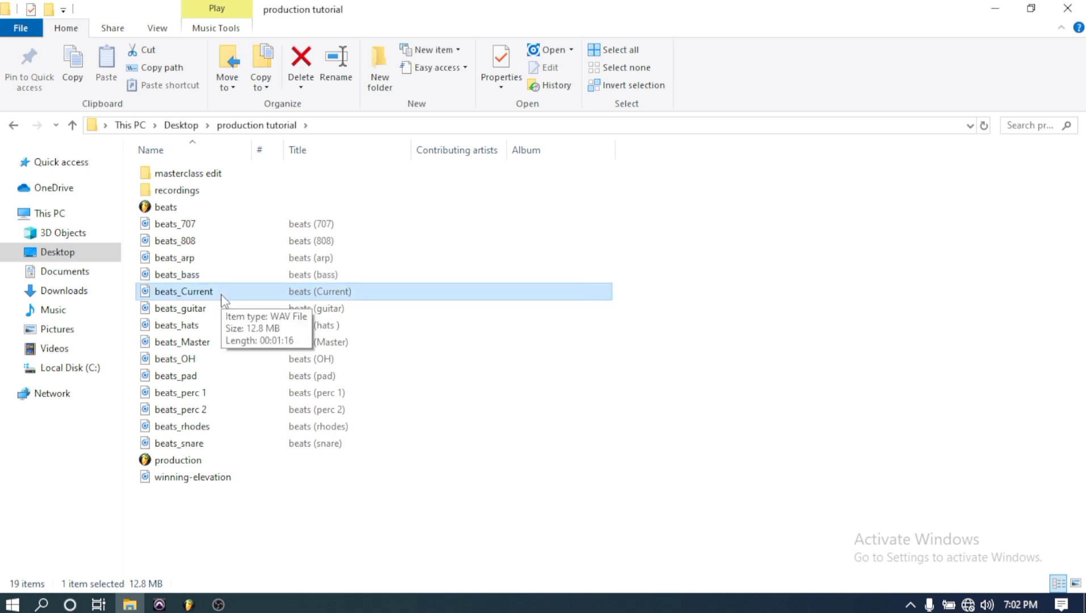
{"action": "left_click", "coordinate": [220, 346], "text": "ctrl"}
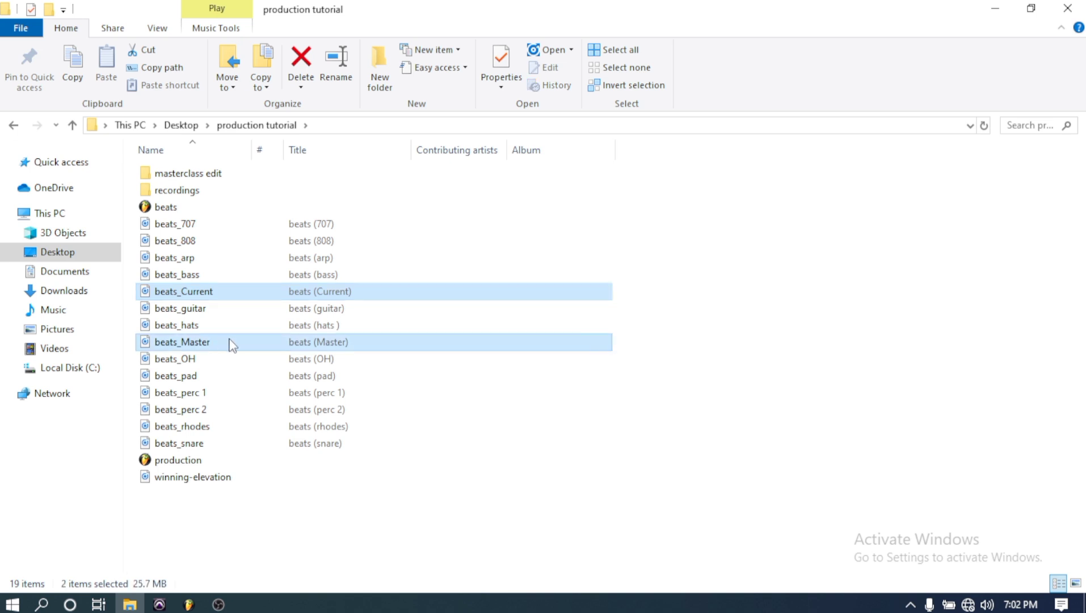
- Listen to beats_Current from about 0:10 and beats_Master from about 0:17, closing the music player after each
{"action": "left_click", "coordinate": [209, 295]}
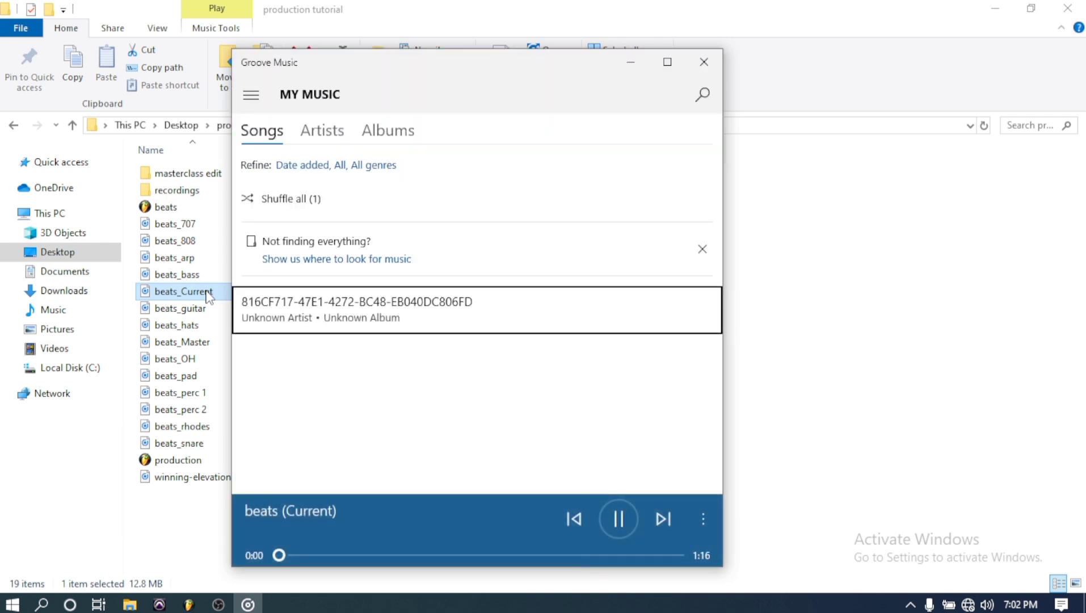
{"action": "left_click", "coordinate": [327, 555]}
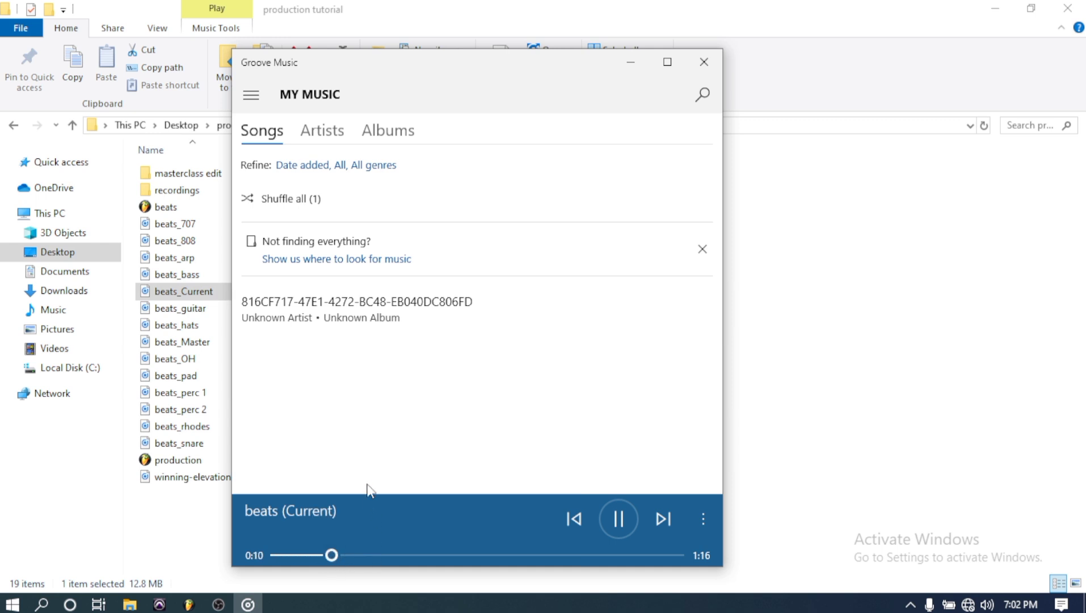
{"action": "left_click", "coordinate": [702, 63]}
{"action": "left_click", "coordinate": [173, 344]}
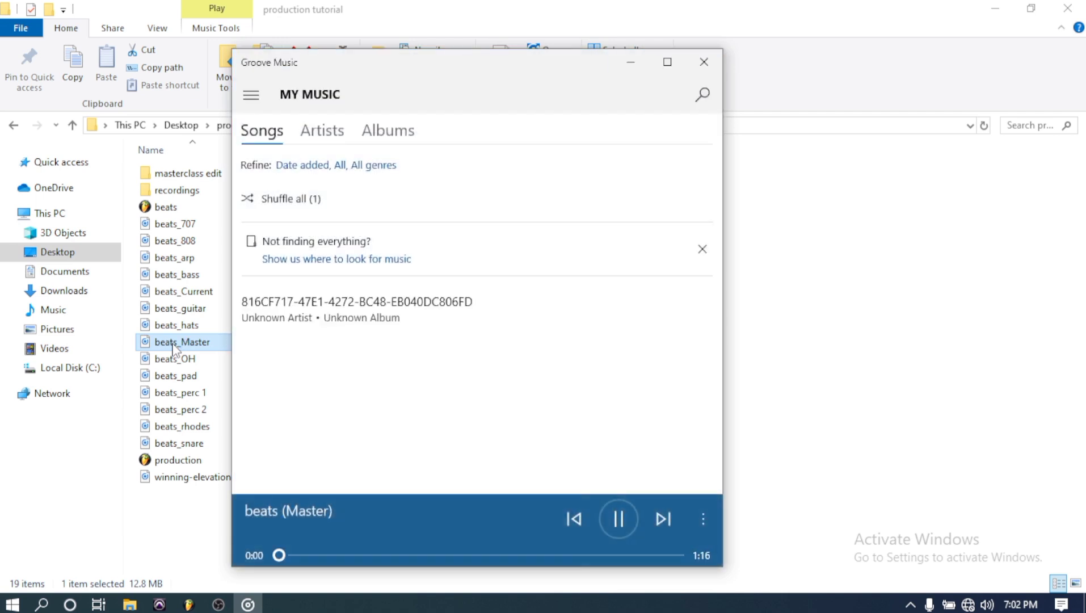
{"action": "left_click", "coordinate": [369, 555]}
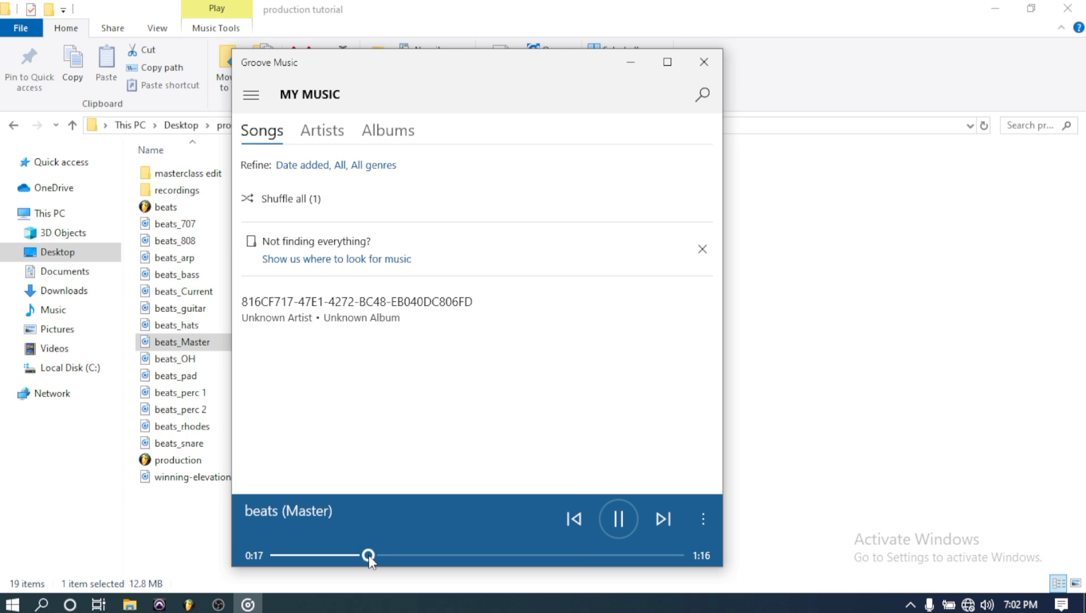
{"action": "left_click", "coordinate": [703, 62]}
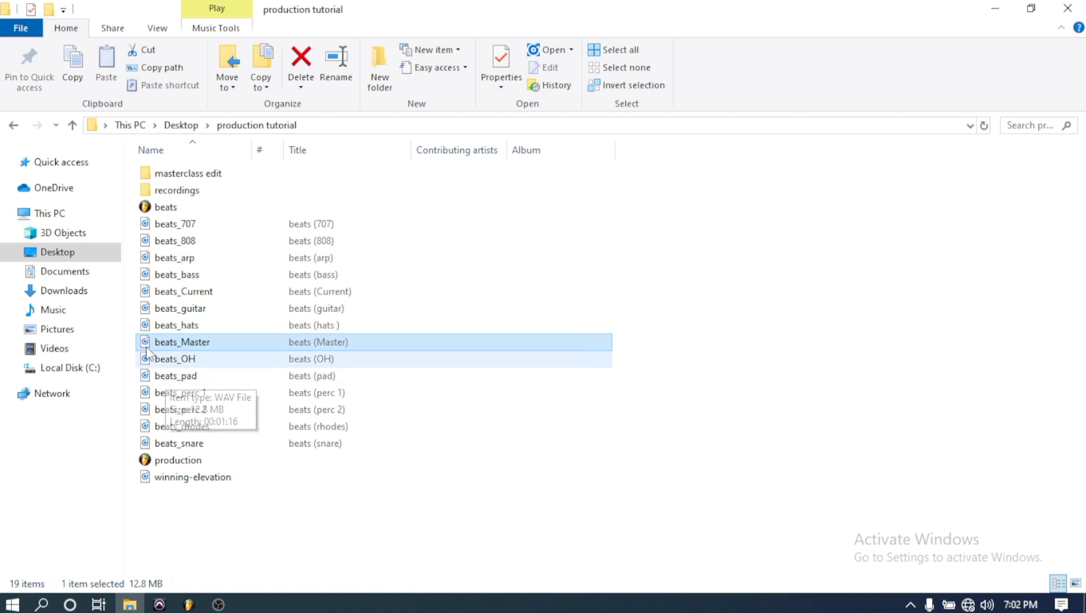
- Permanently delete the beats_Current and beats_Master wave files from the production tutorial folder
{"action": "left_click", "coordinate": [174, 297], "text": "ctrl"}
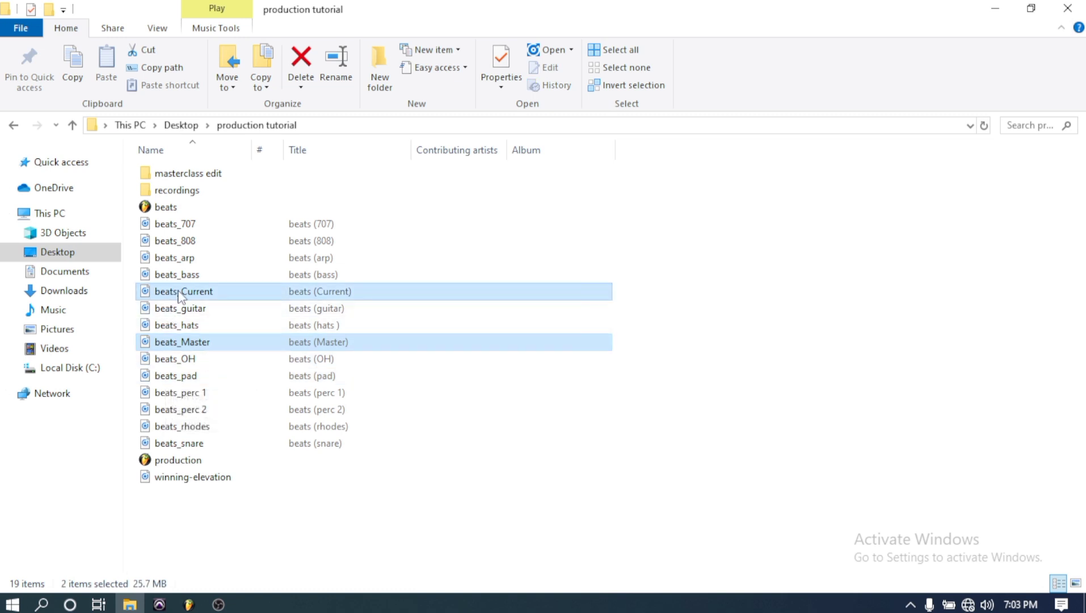
{"action": "key", "text": "shift+Delete"}
{"action": "key", "text": "Return"}
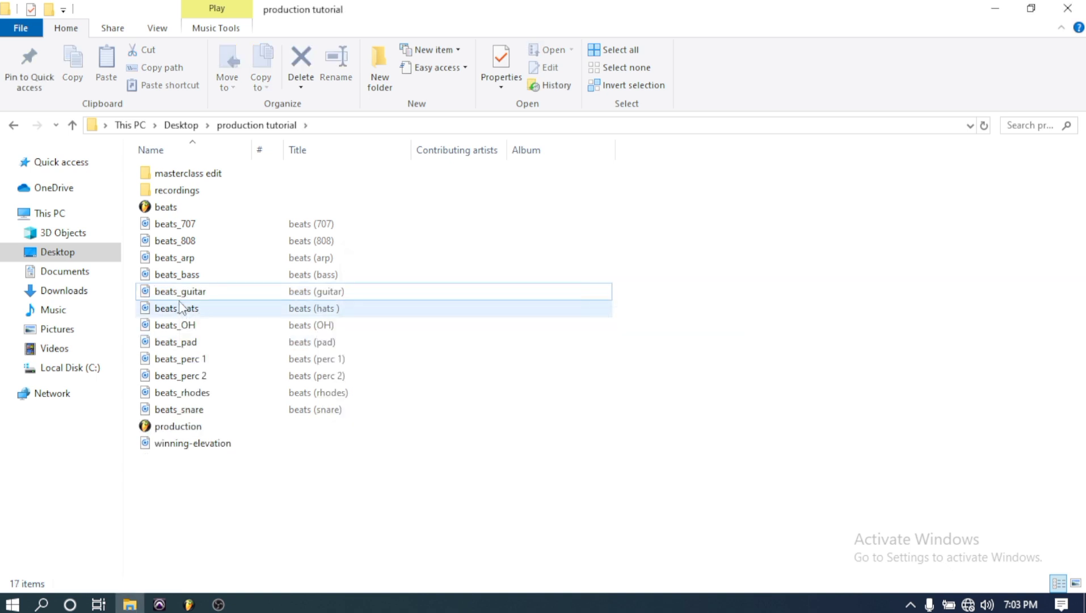